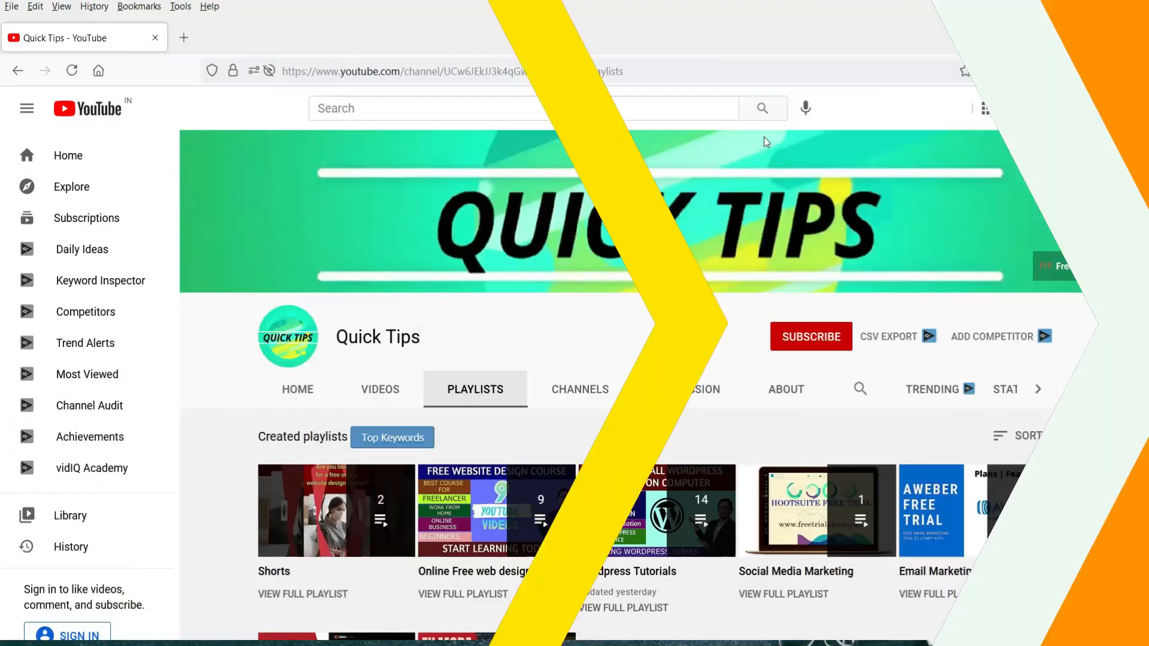
Look through the Quick Tips channel's created playlists and the videos featured on its home page.
scroll(335, 491, down, 1)
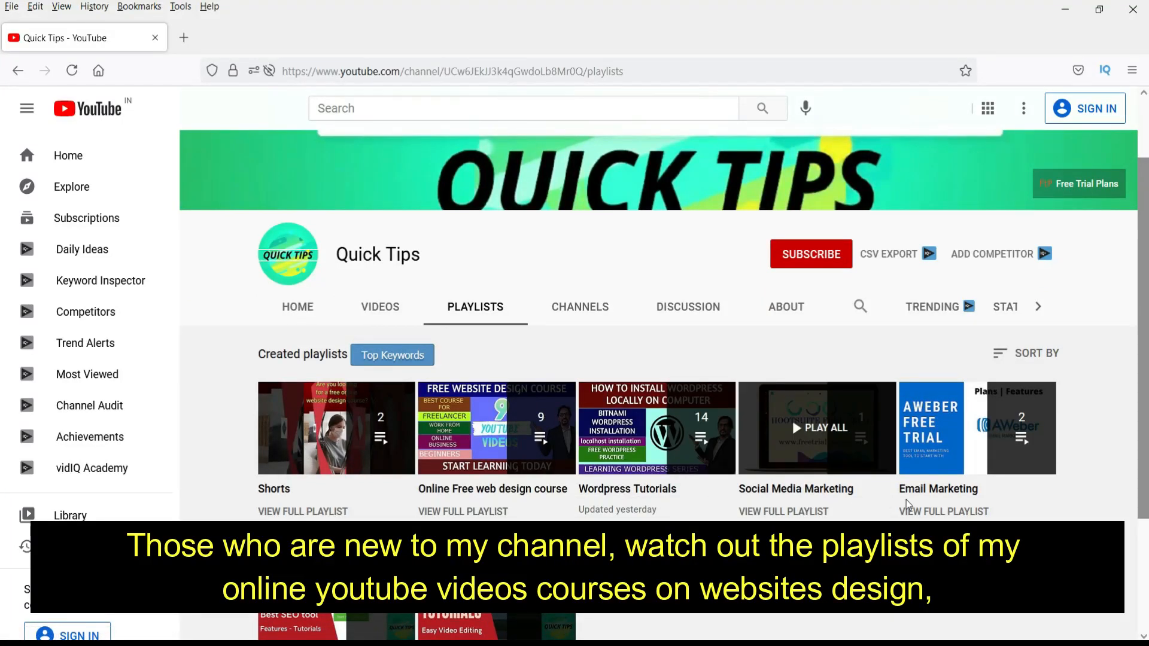
scroll(906, 504, down, 2)
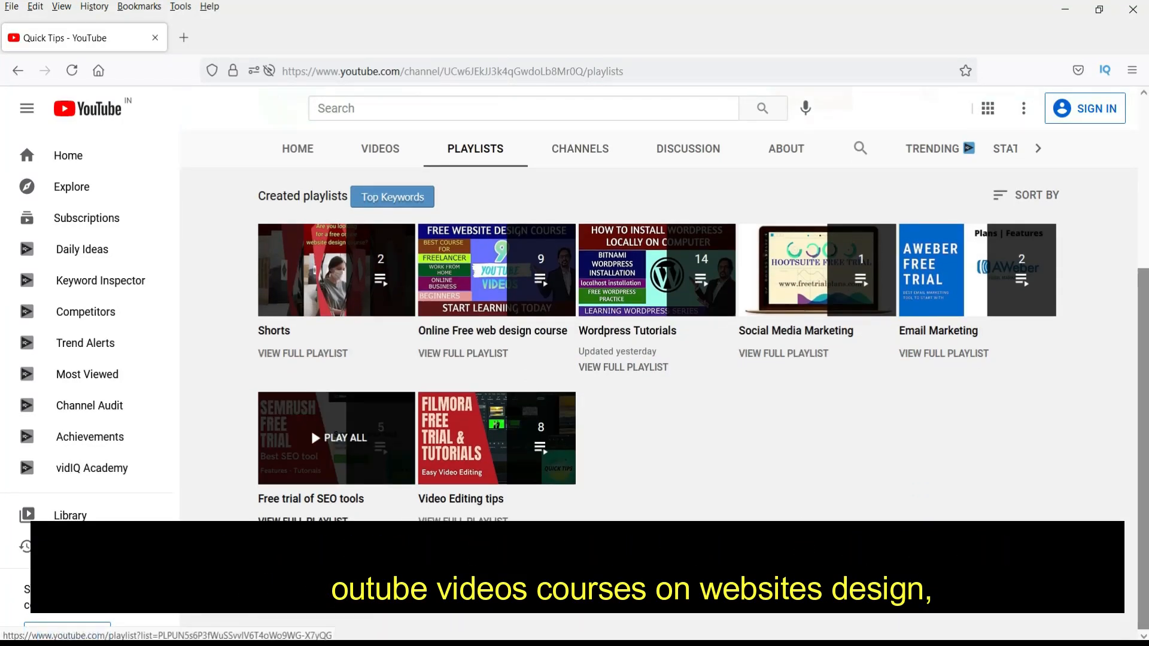
scroll(451, 303, up, 3)
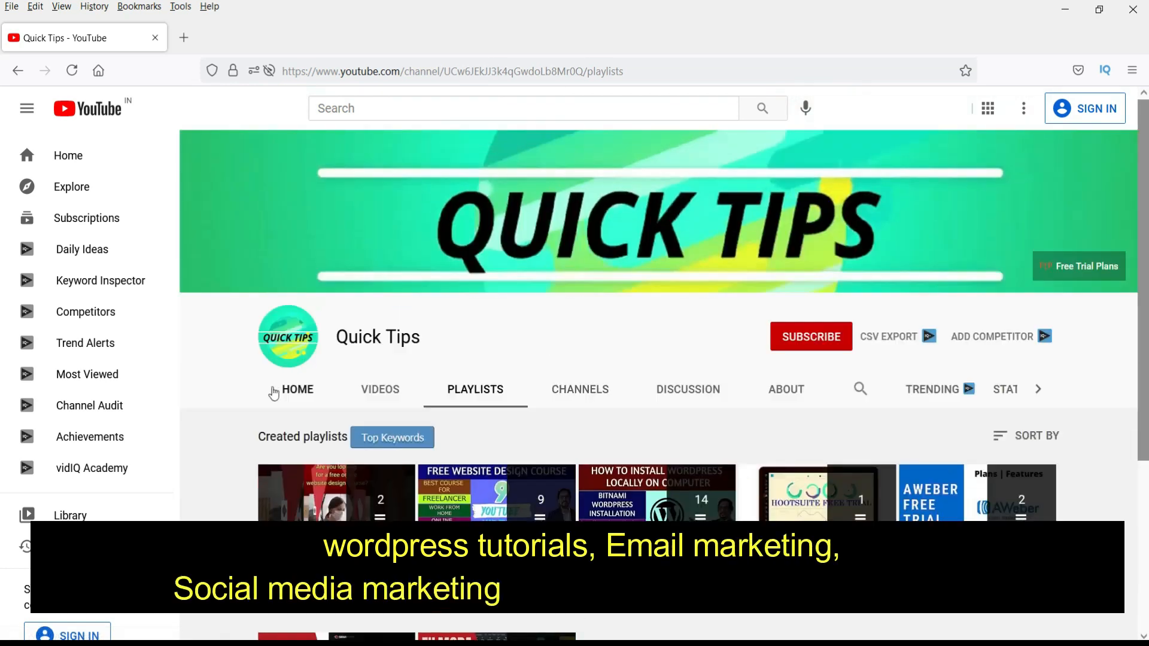
click(288, 390)
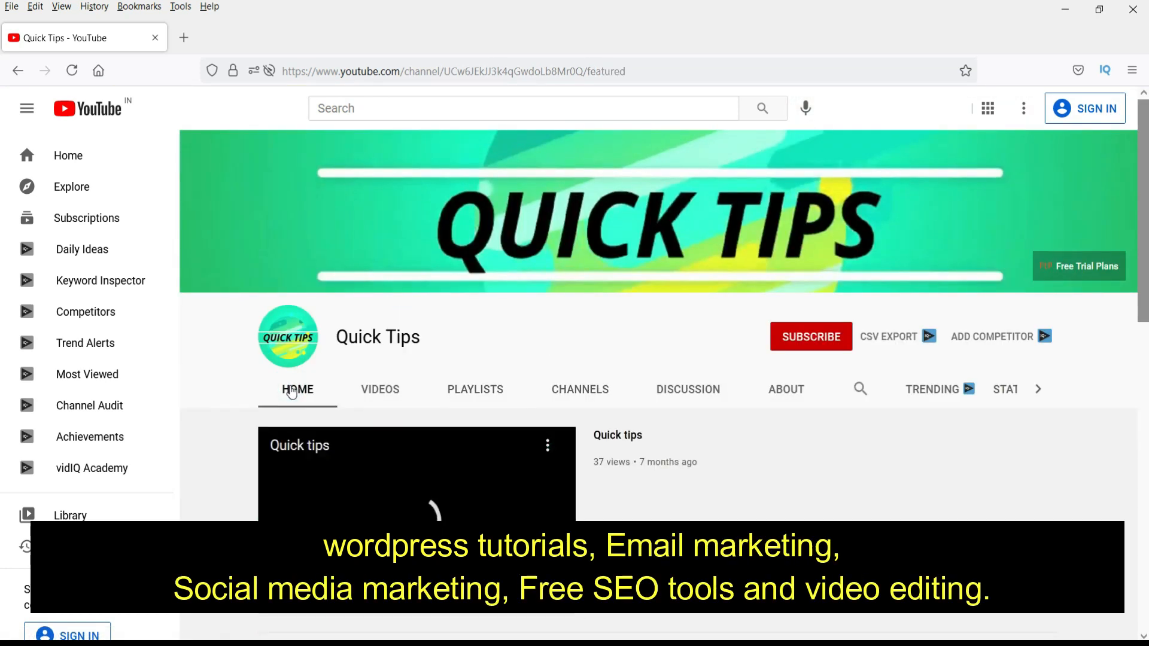
scroll(389, 383, down, 6)
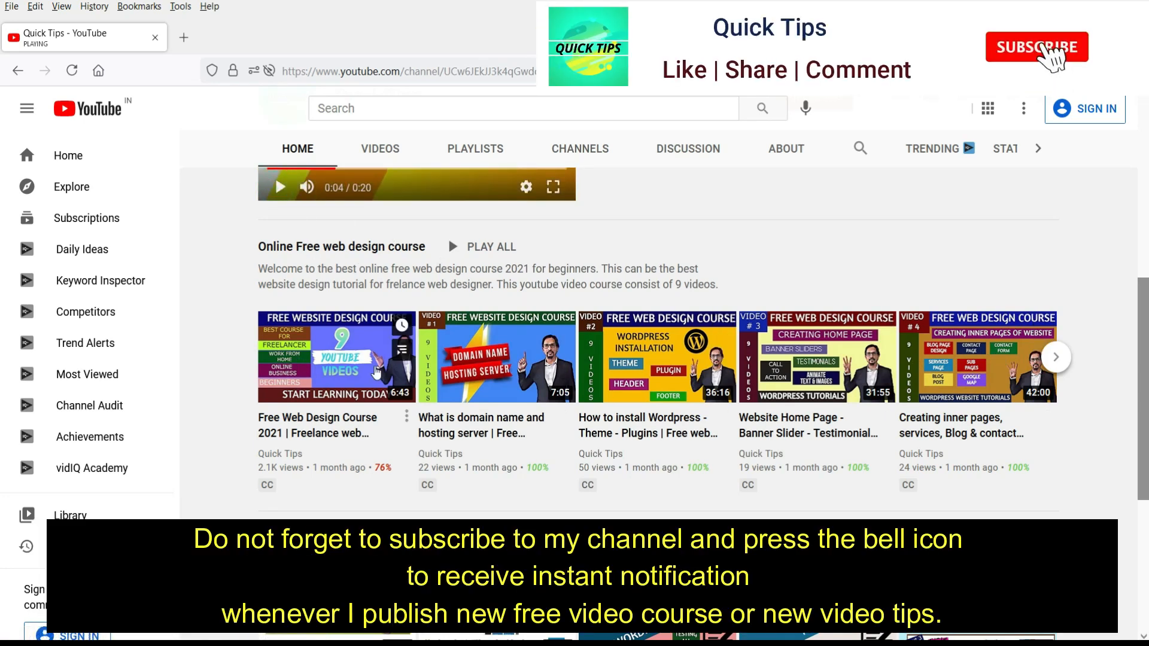
scroll(1121, 479, down, 2)
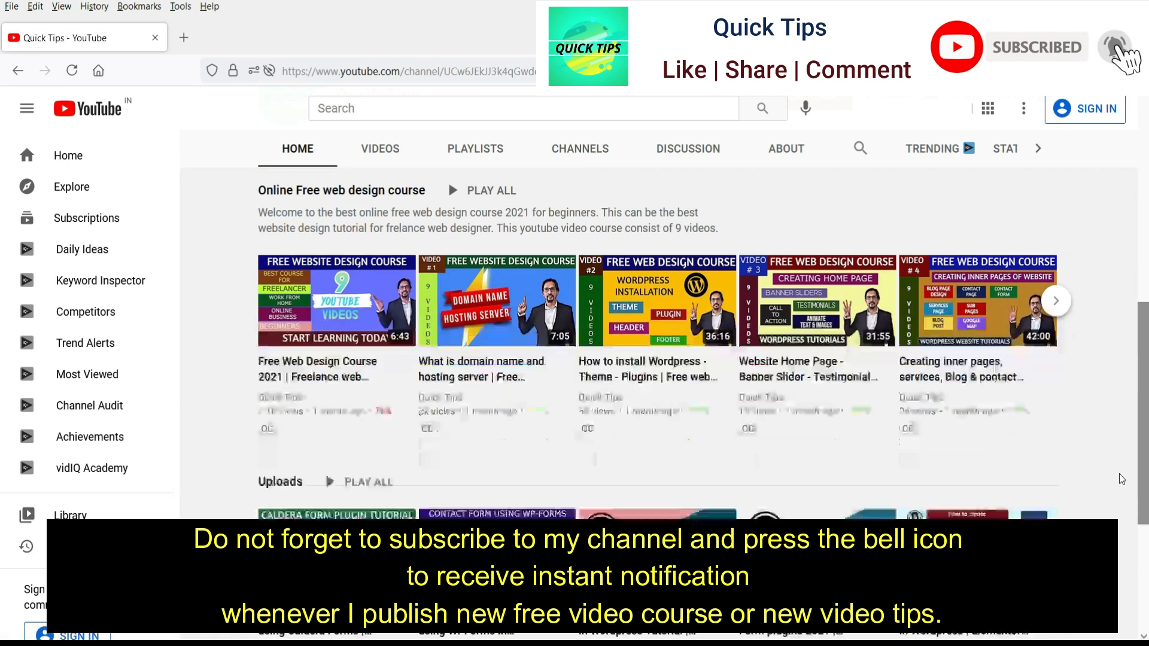
scroll(1121, 478, down, 1)
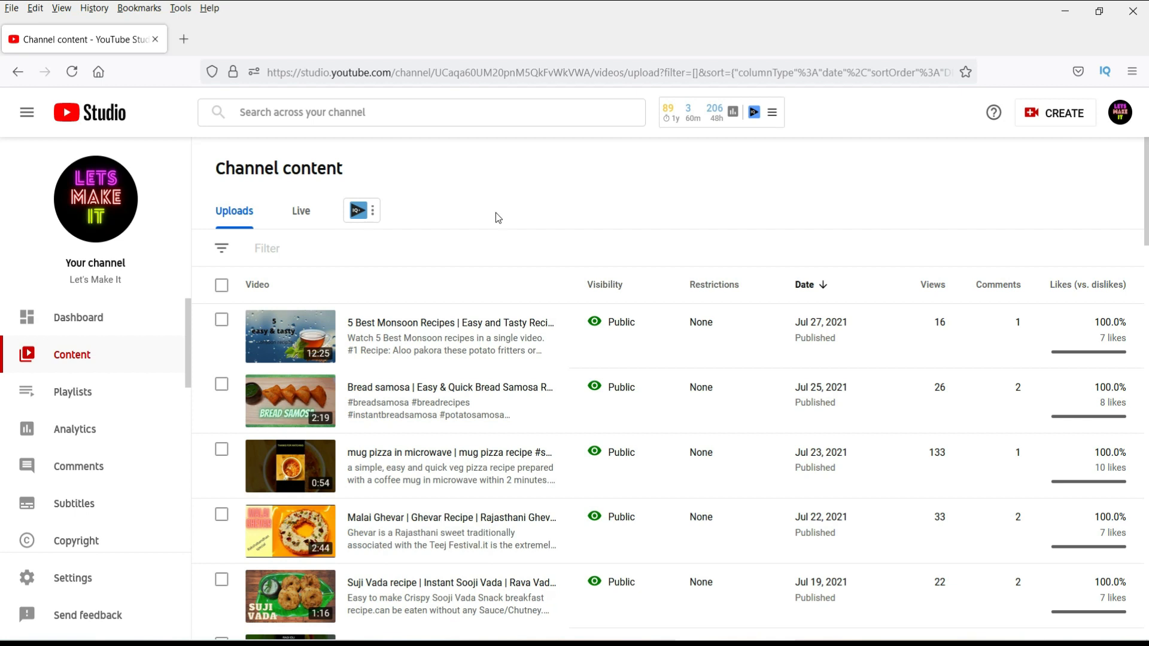
Open the channel analytics overview for the Let's Make It channel.
click(108, 434)
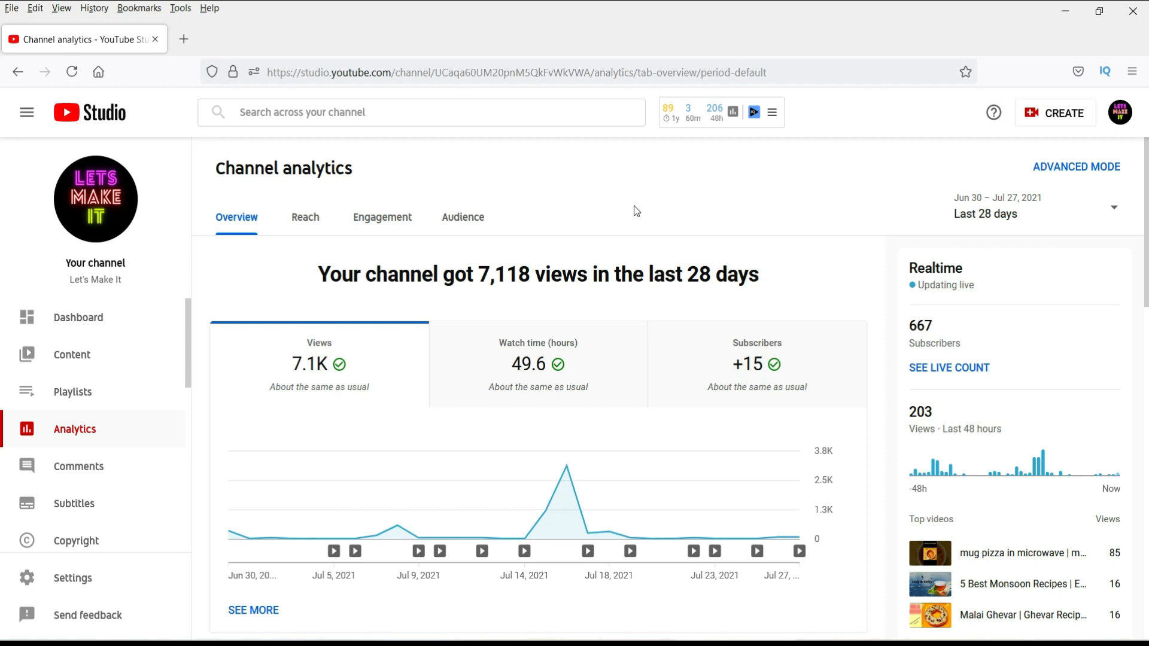
In a new browser tab, find the Google Ads site through a Google search for "google ads" and sign in to it.
click(184, 39)
text(google.com/)
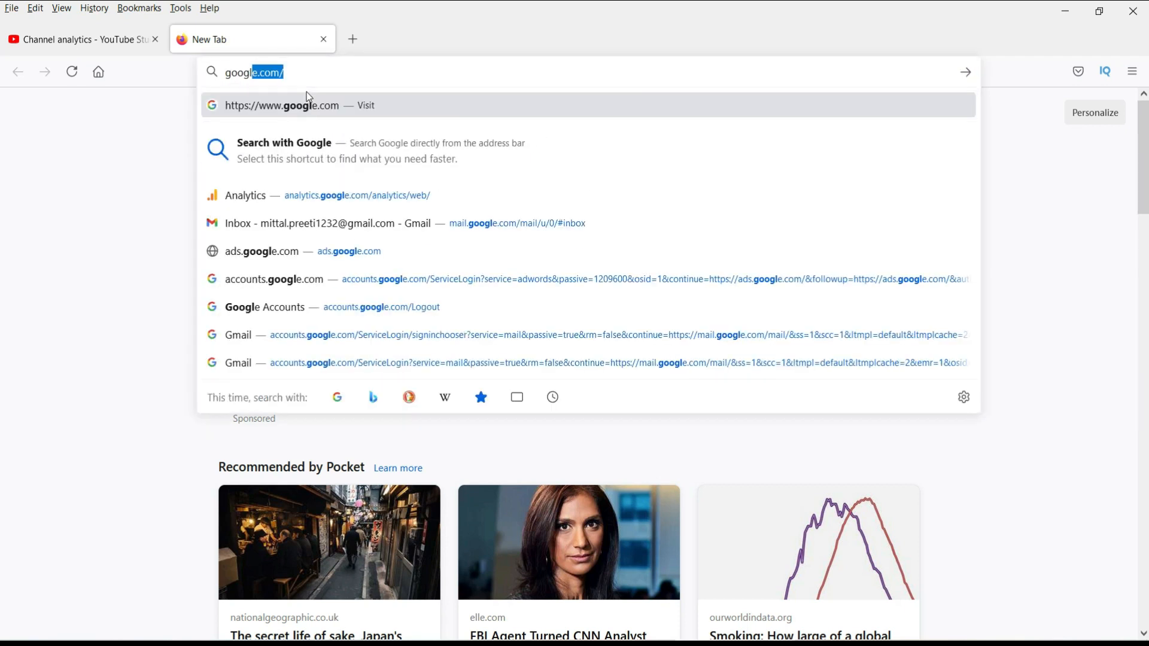
key(Return)
text(google)
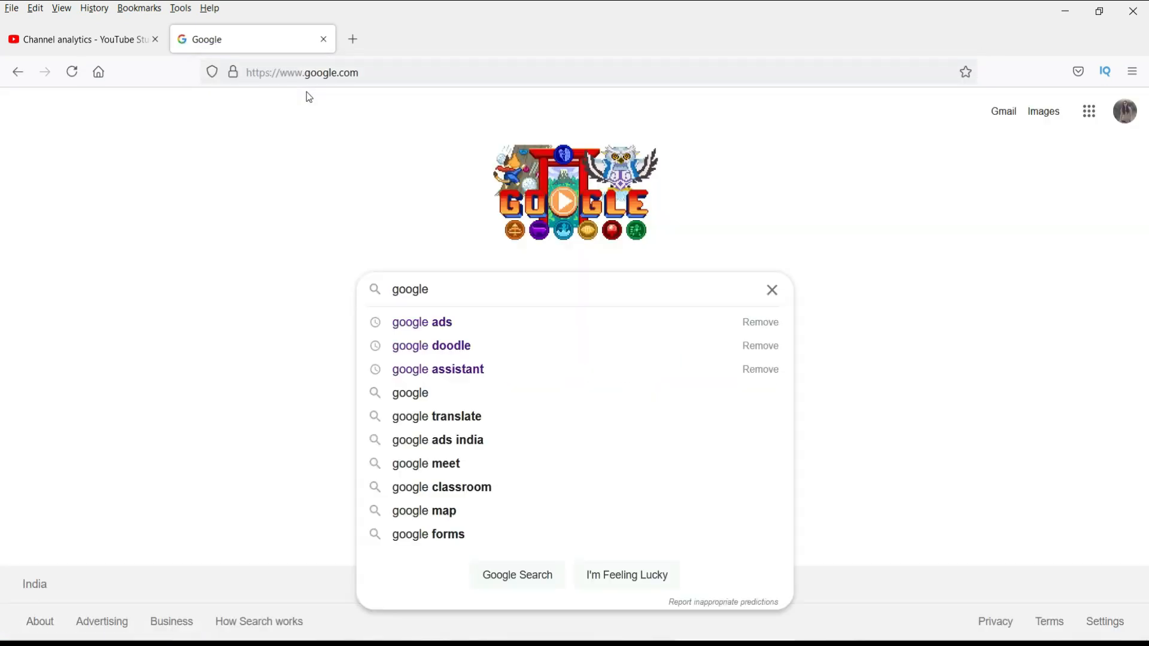
text( ads)
key(Return)
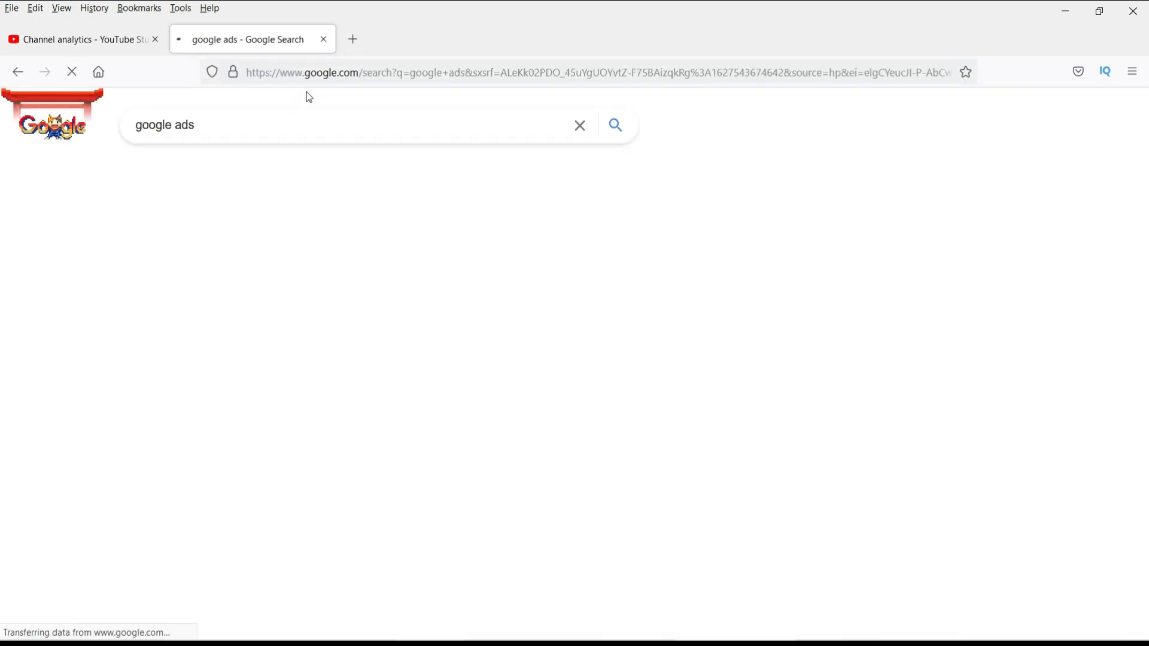
click(212, 262)
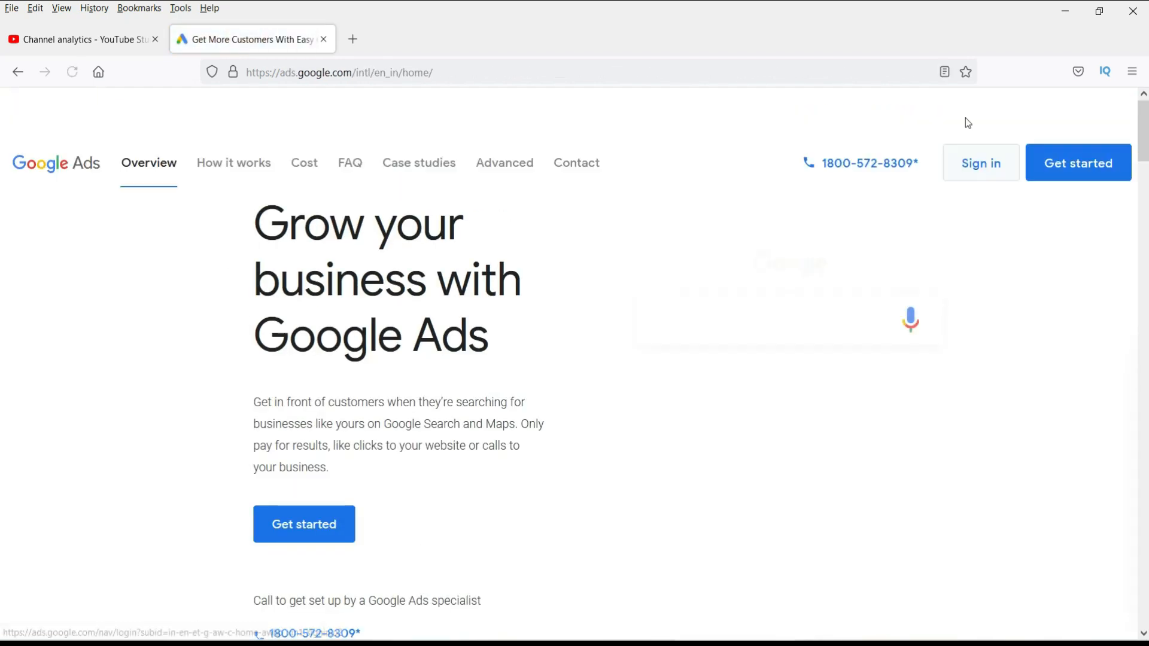
click(974, 174)
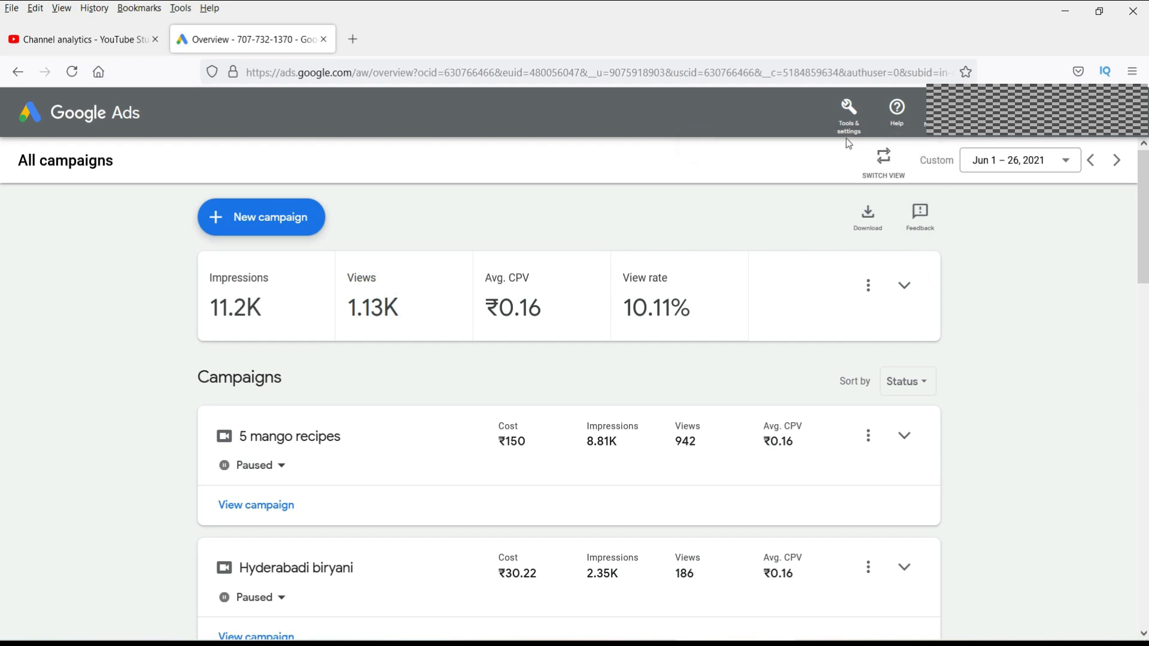
Check the account's billing and payments summary and return to the All campaigns overview.
click(848, 111)
click(807, 162)
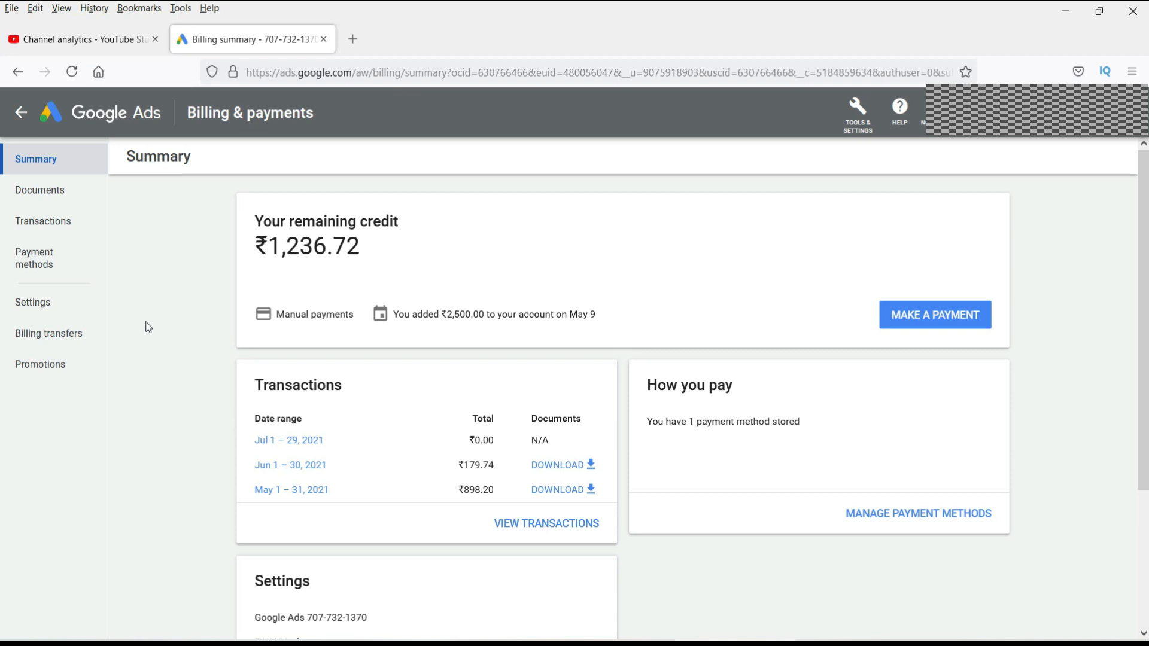
click(141, 119)
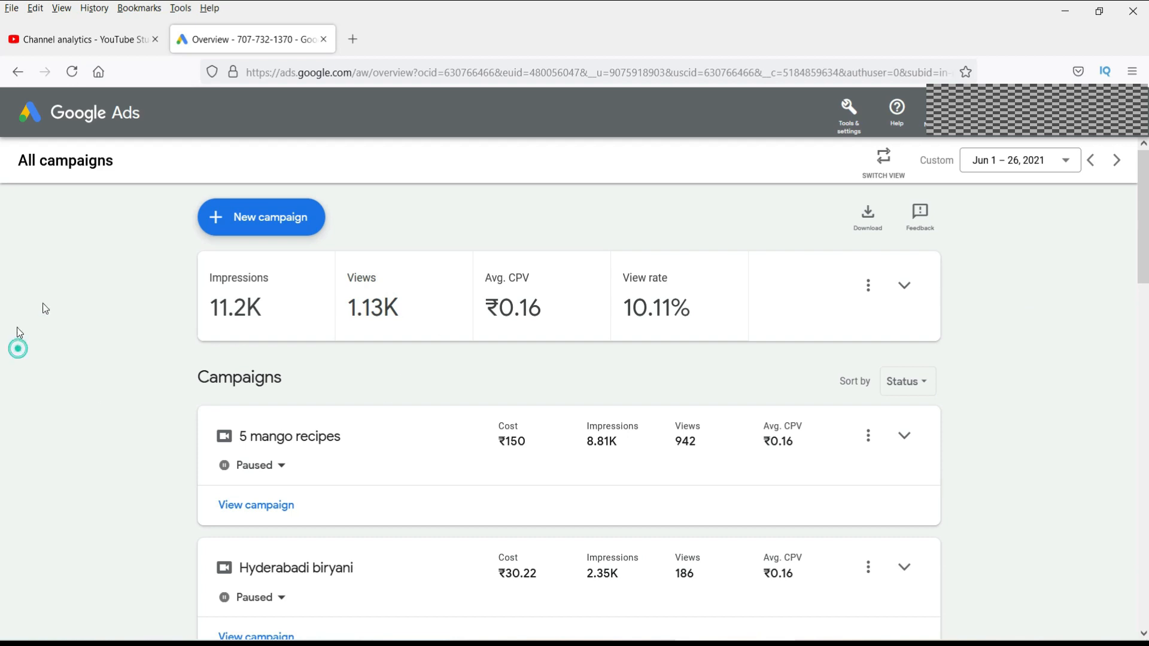
Start a new campaign of type Video with the Custom video campaign subtype and continue to its settings.
click(254, 223)
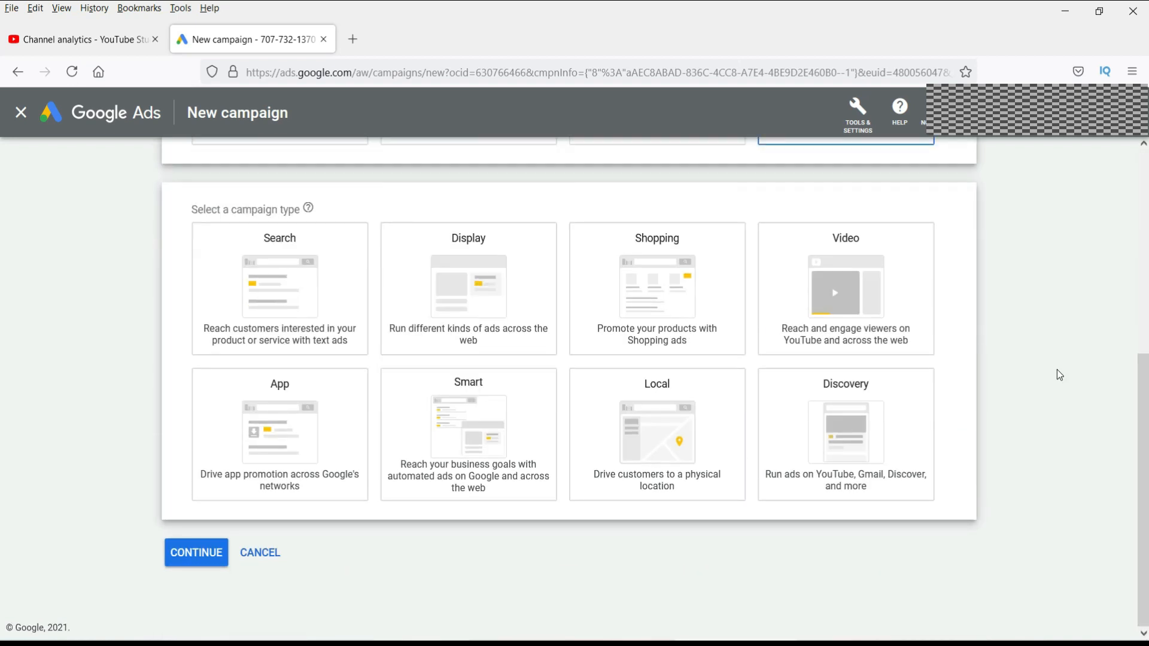
click(851, 278)
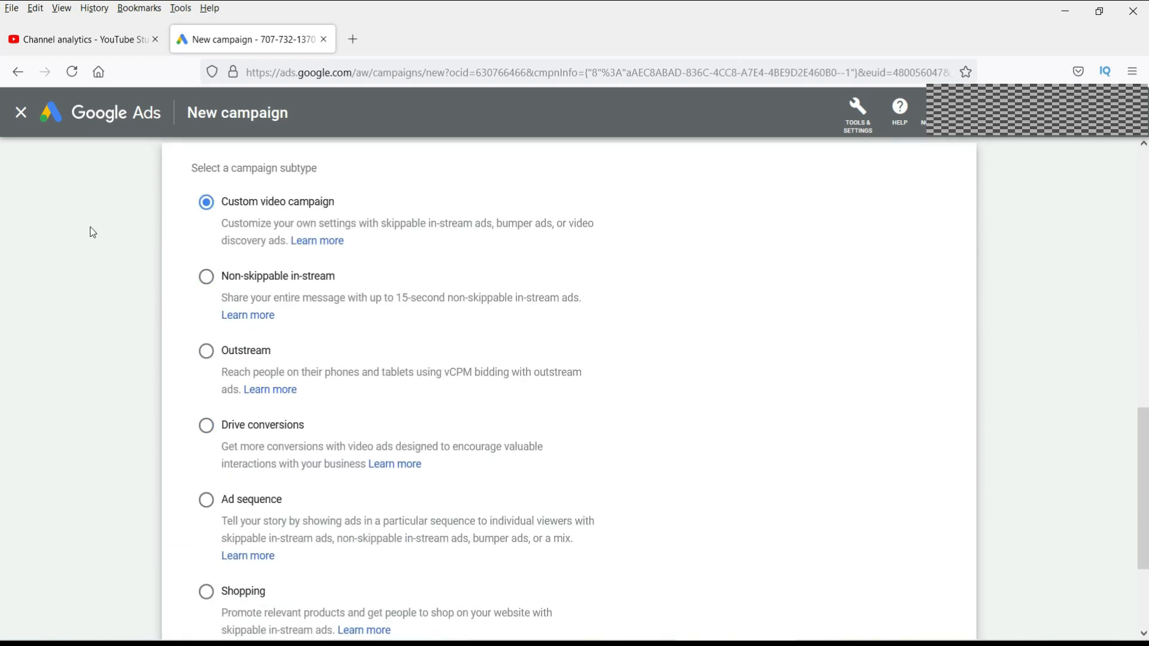
scroll(146, 392, down, 3)
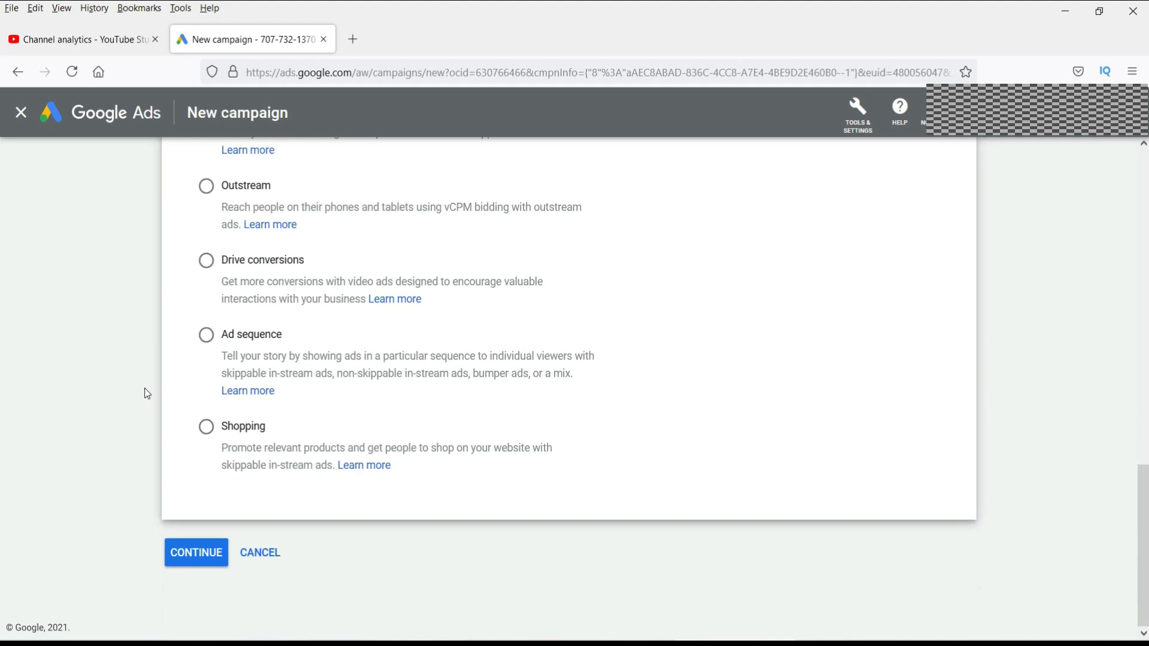
click(200, 553)
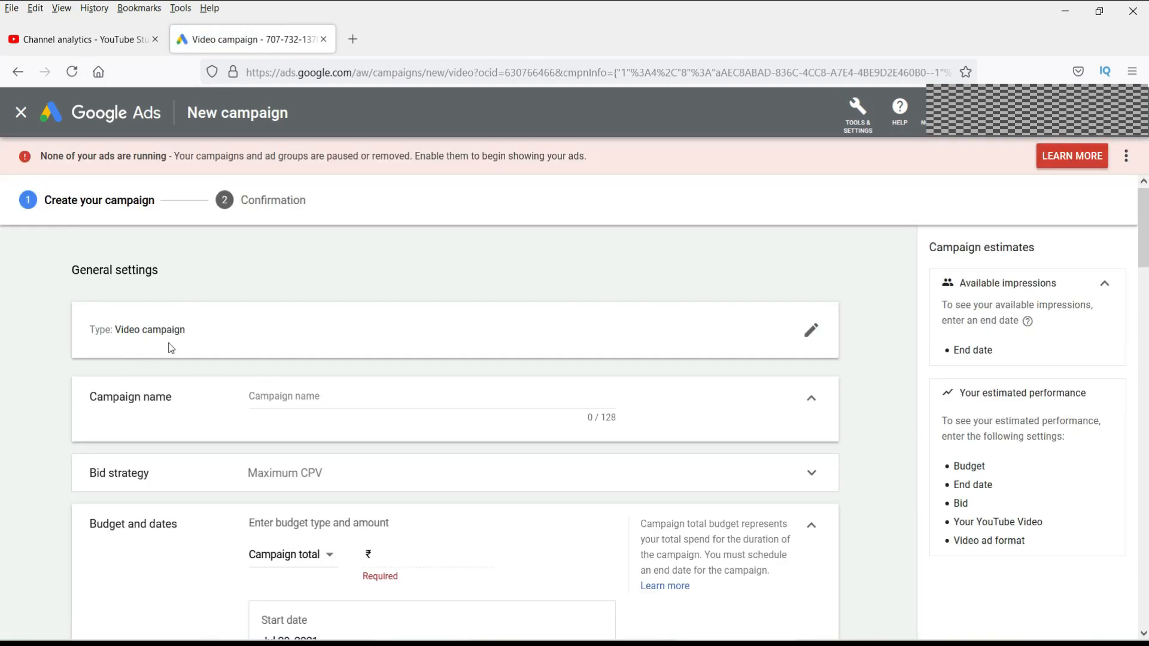
Name the new video campaign "Monsoon Recipe".
click(309, 326)
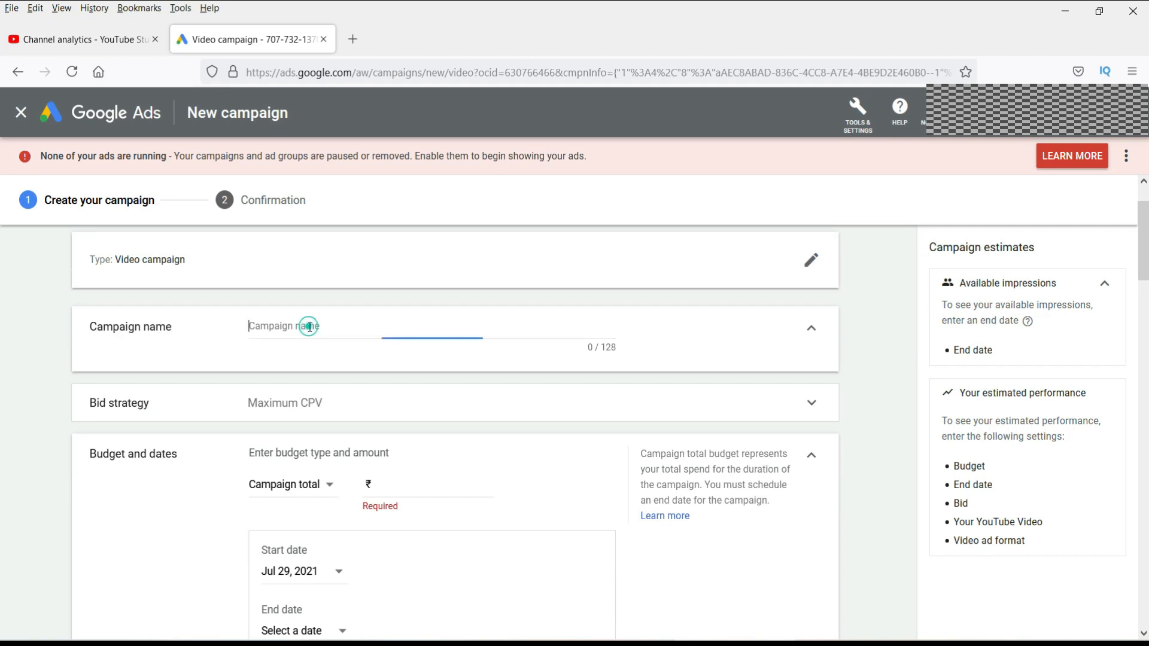
text(M)
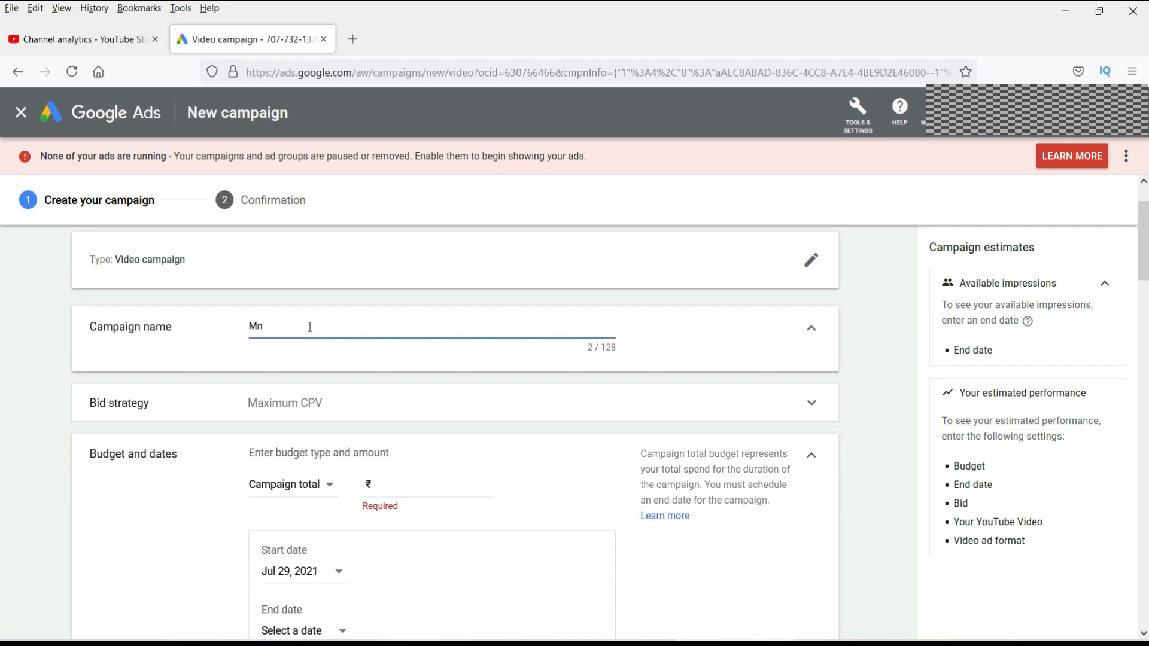
text(onsoon Recipr)
Choose Maximum CPV as the campaign's bid strategy.
scroll(359, 351, down, 1)
click(359, 338)
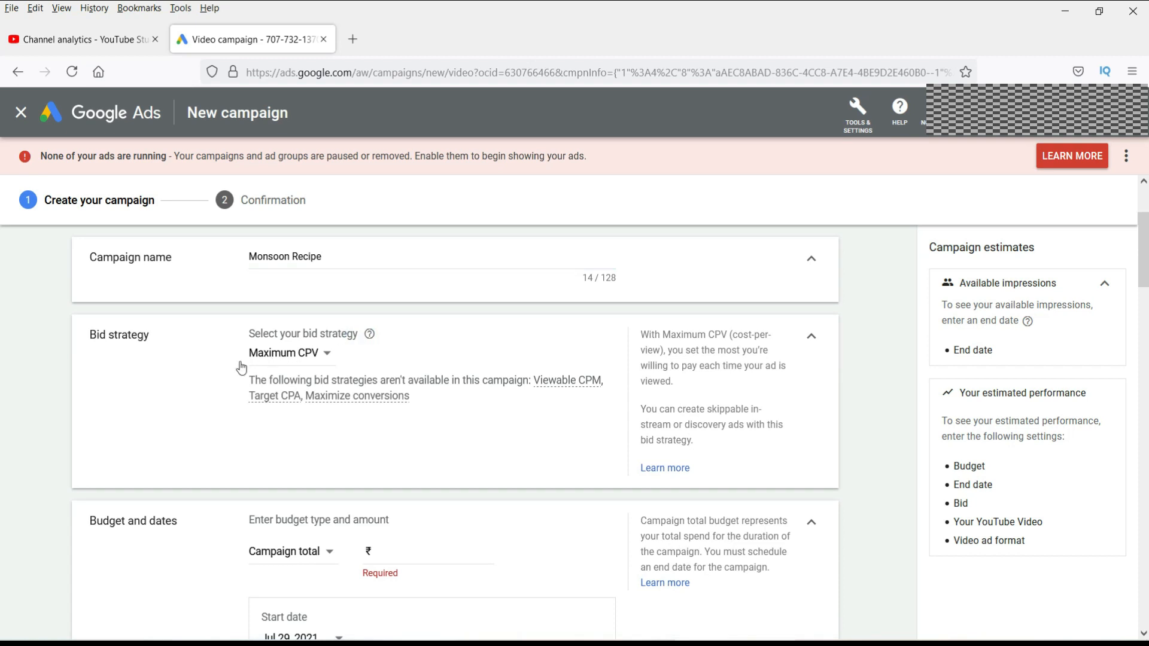
click(328, 355)
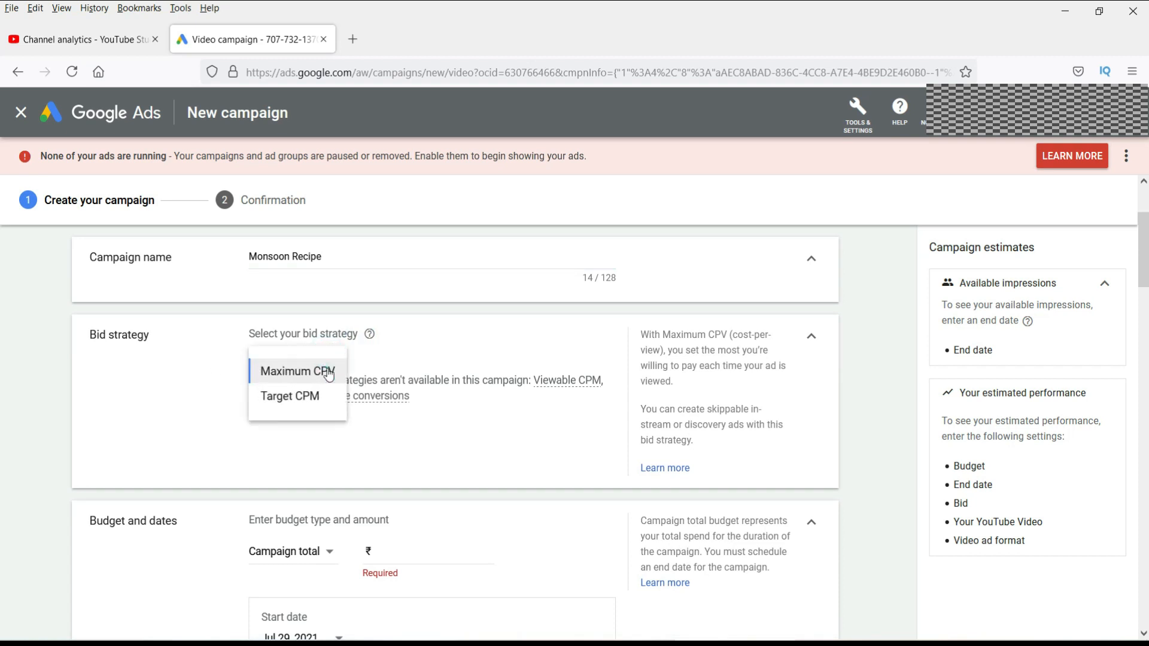
click(314, 370)
scroll(1, 390, down, 2)
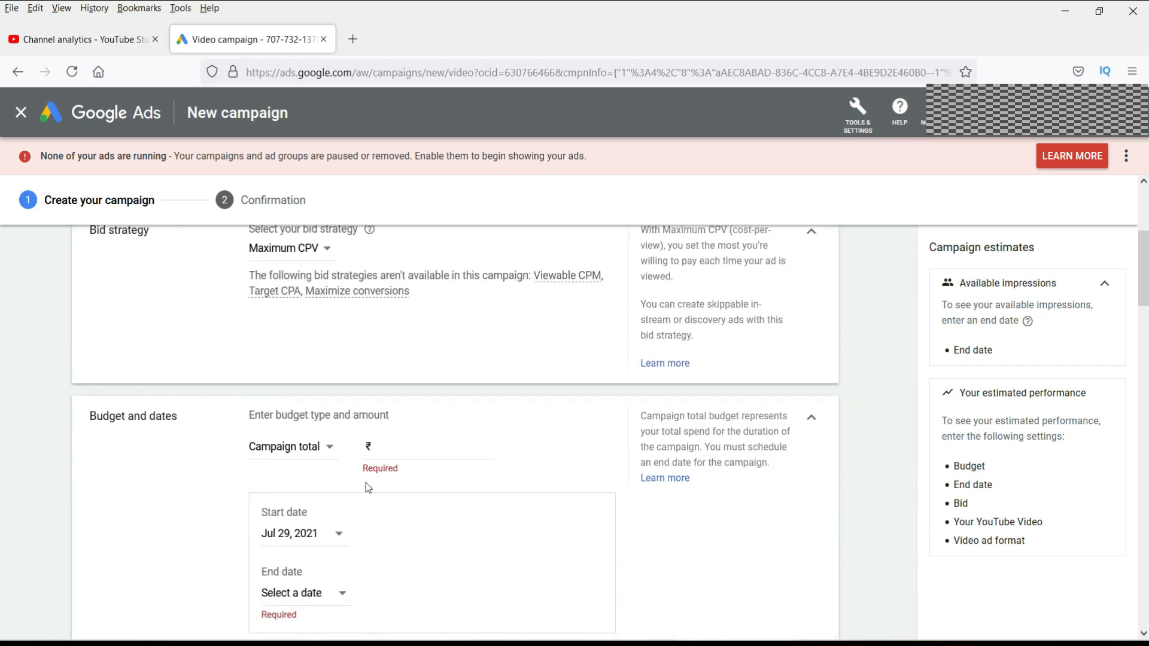
Change the campaign's budget type to Daily and set the amount to ₹200.
scroll(382, 397, down, 2)
click(398, 345)
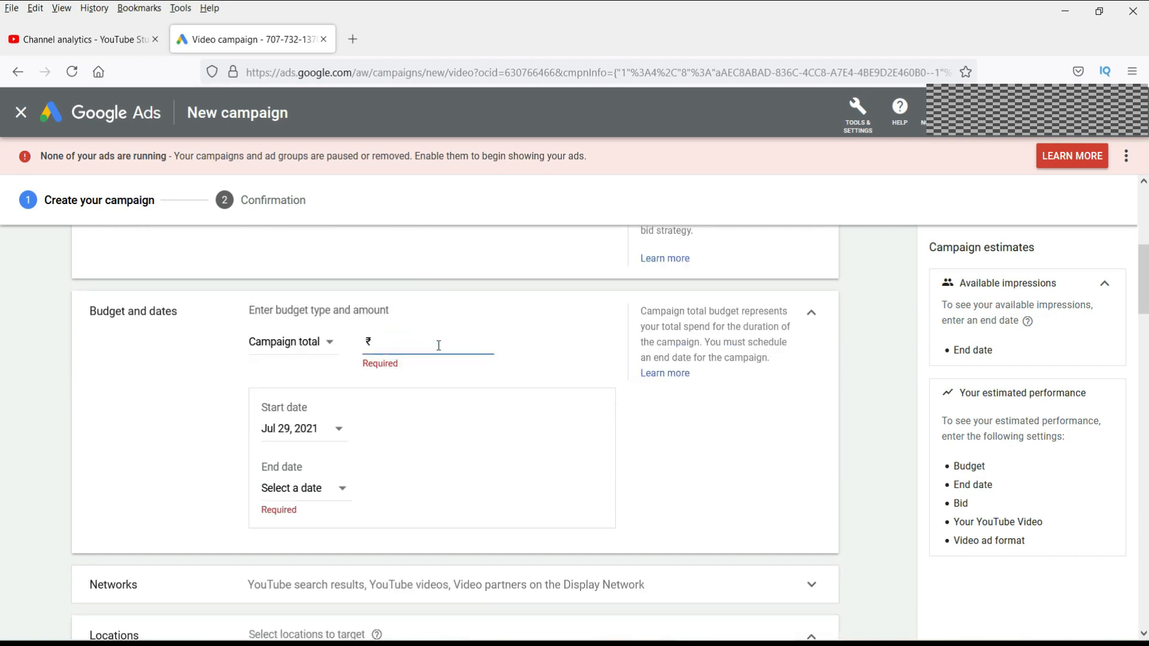
click(329, 342)
click(272, 361)
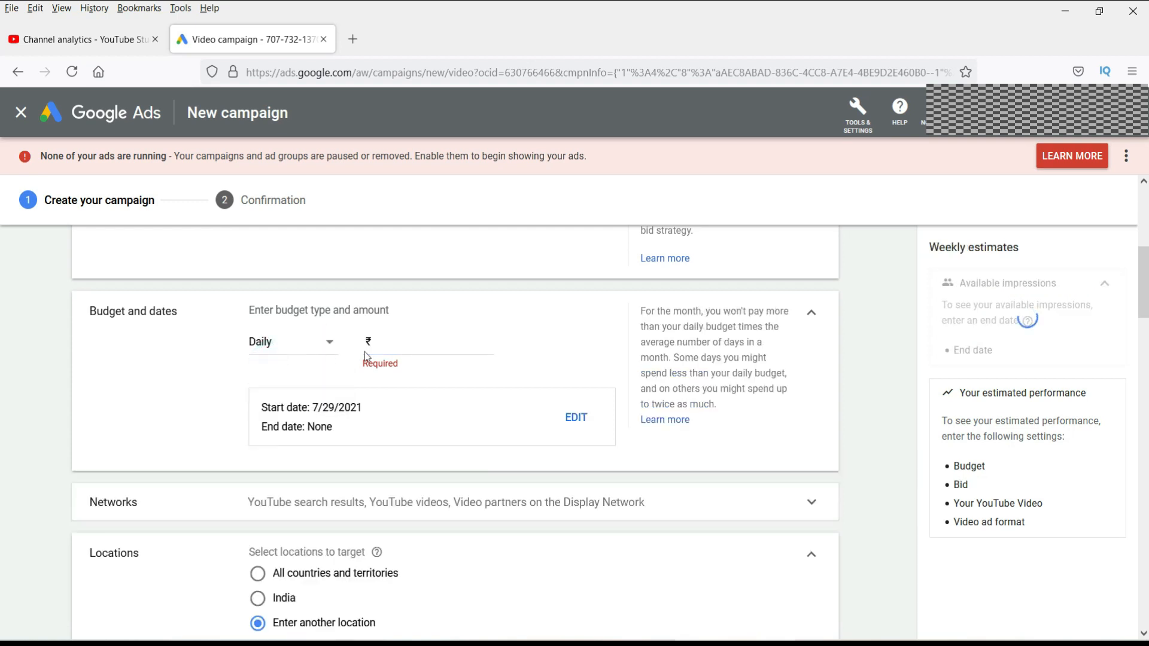
click(410, 342)
text(200)
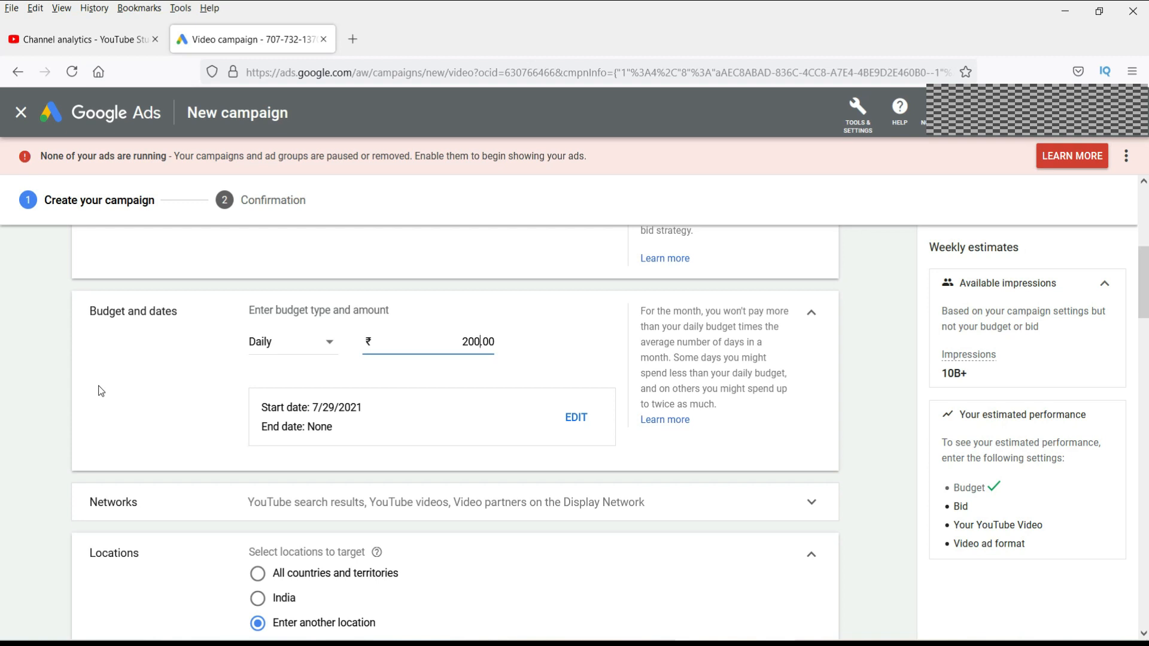
click(99, 387)
Review the campaign's start and end dates and the full list of targeted countries in the location settings.
scroll(151, 402, down, 2)
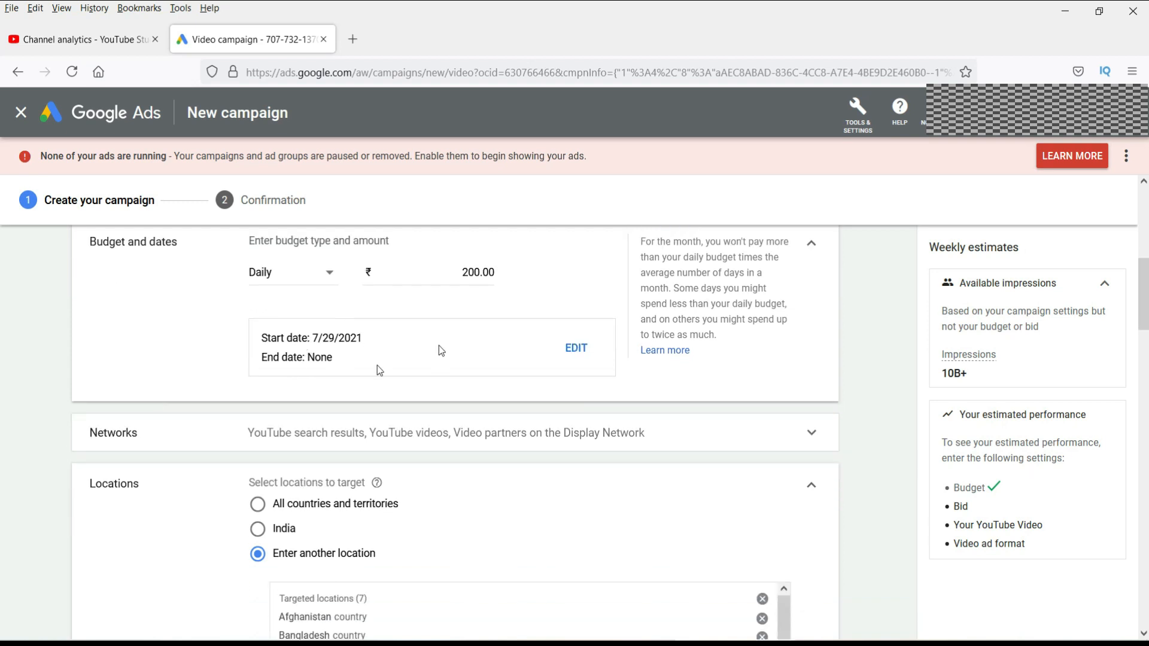
scroll(154, 397, down, 4)
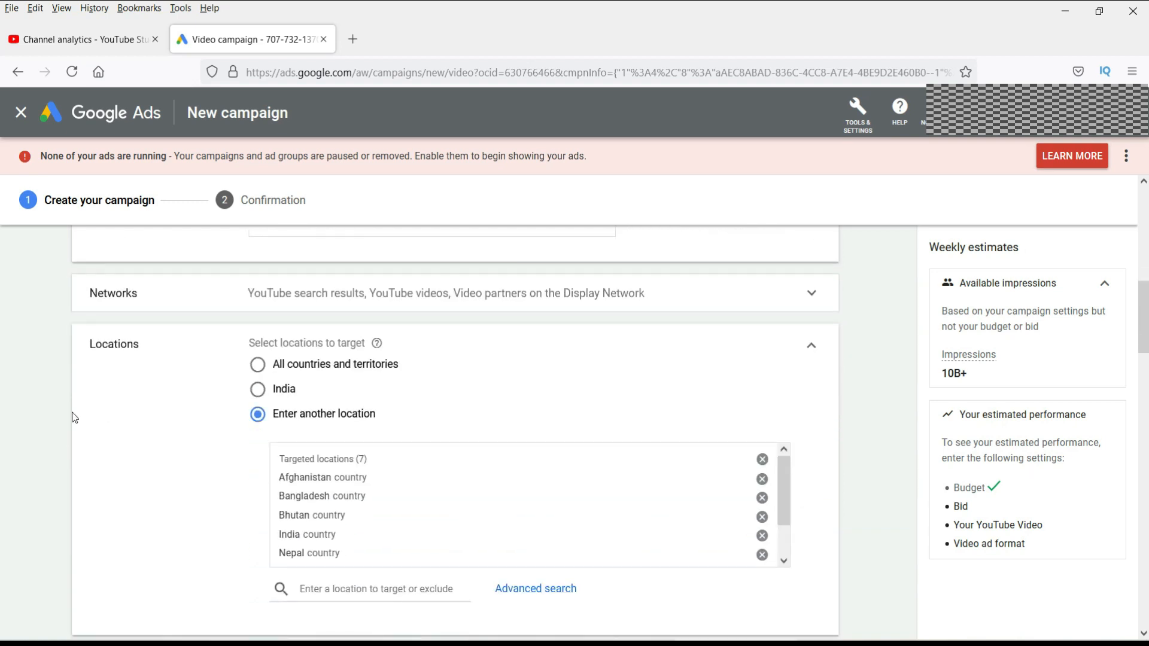
scroll(72, 413, down, 1)
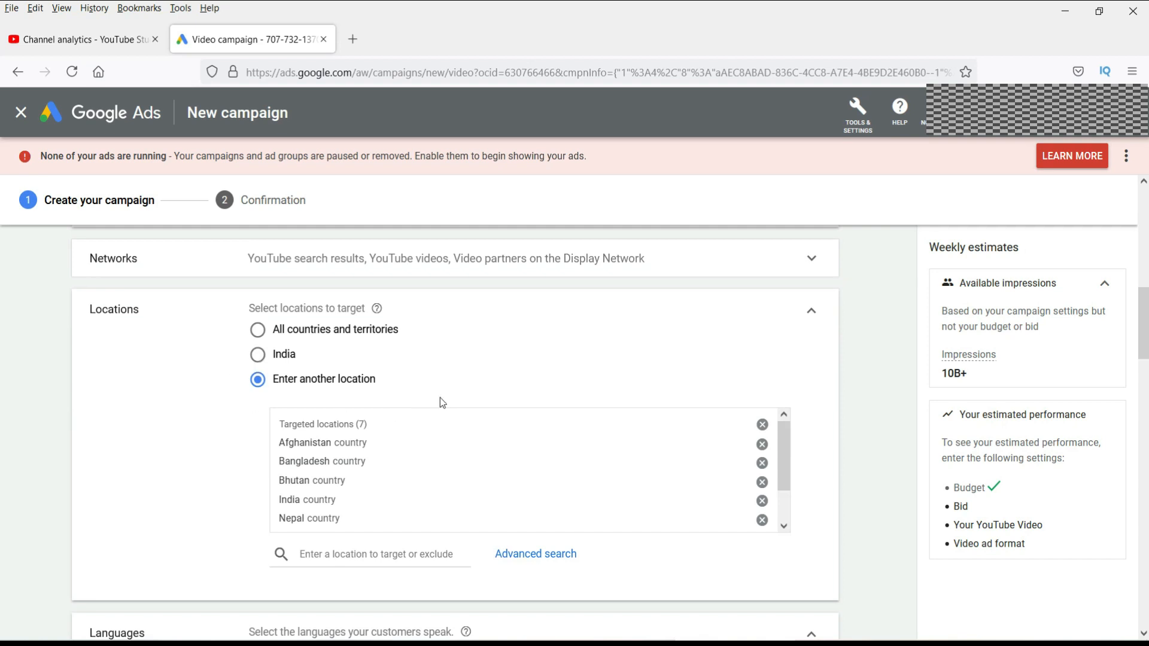
scroll(439, 397, down, 3)
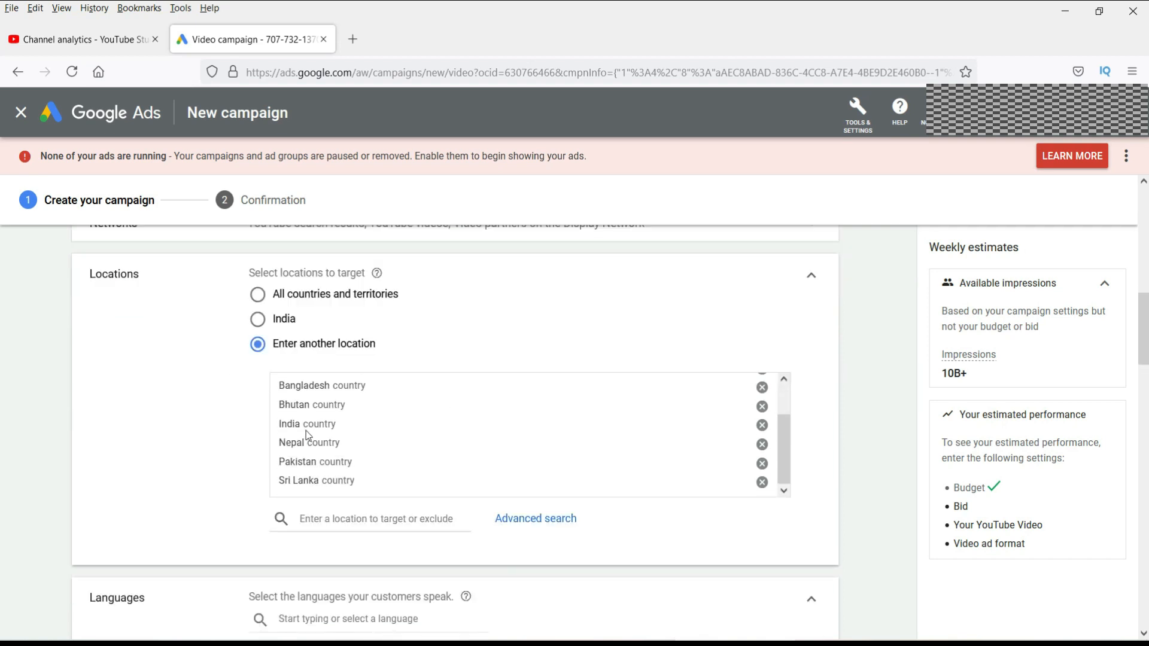
scroll(311, 402, up, 2)
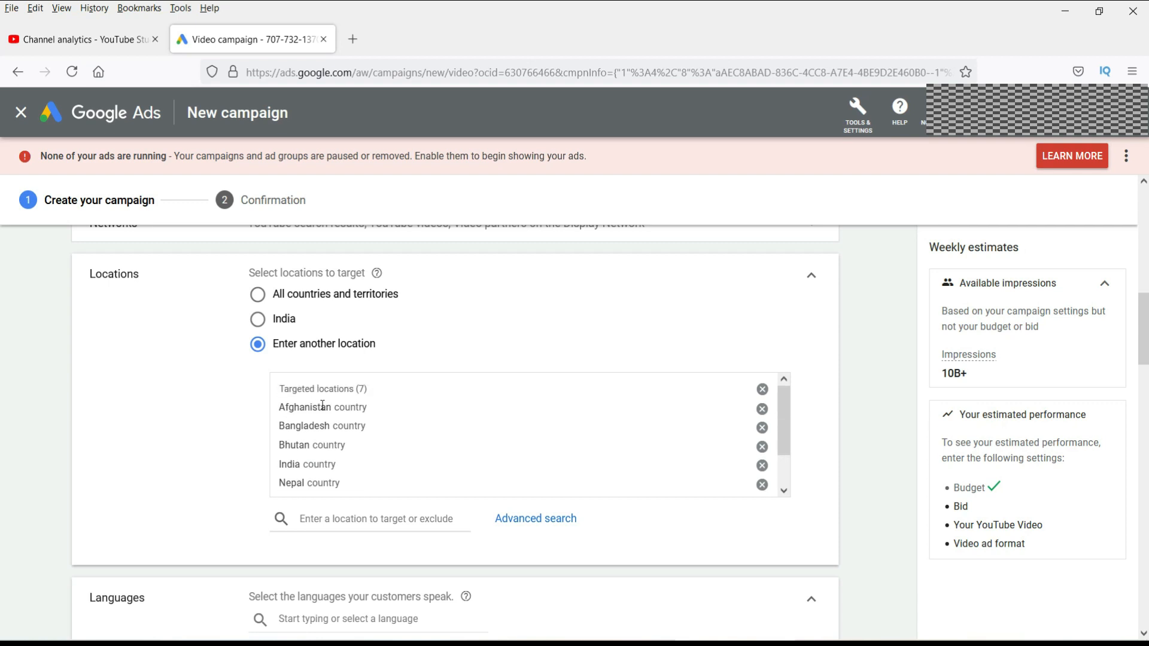
scroll(329, 461, down, 2)
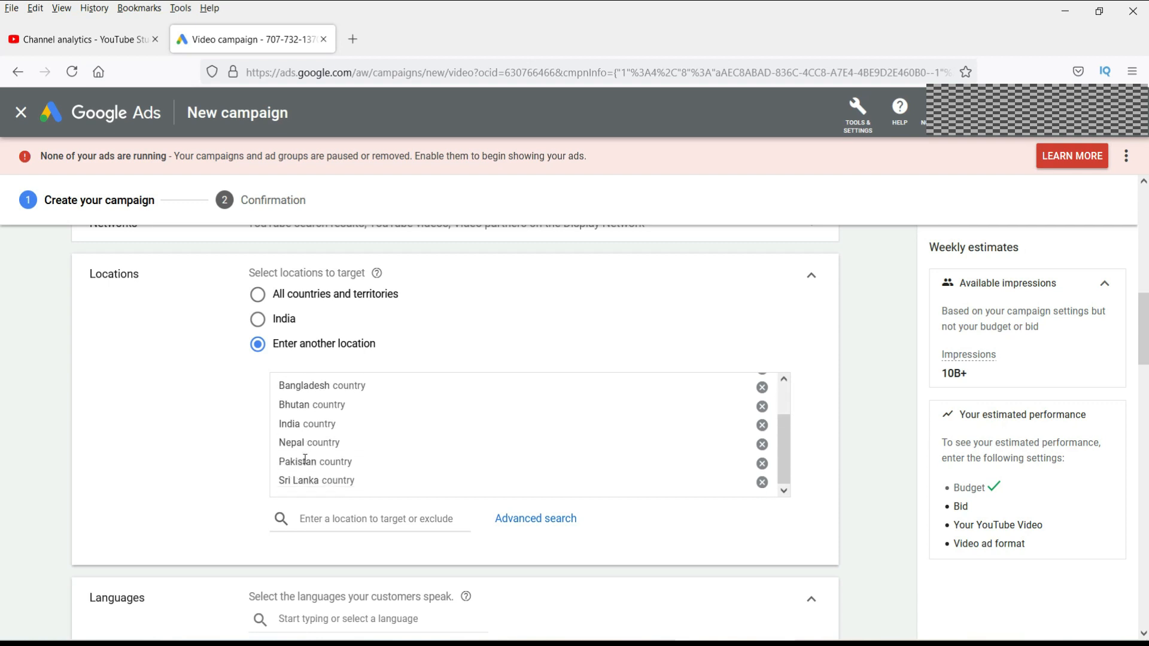
scroll(201, 454, down, 1)
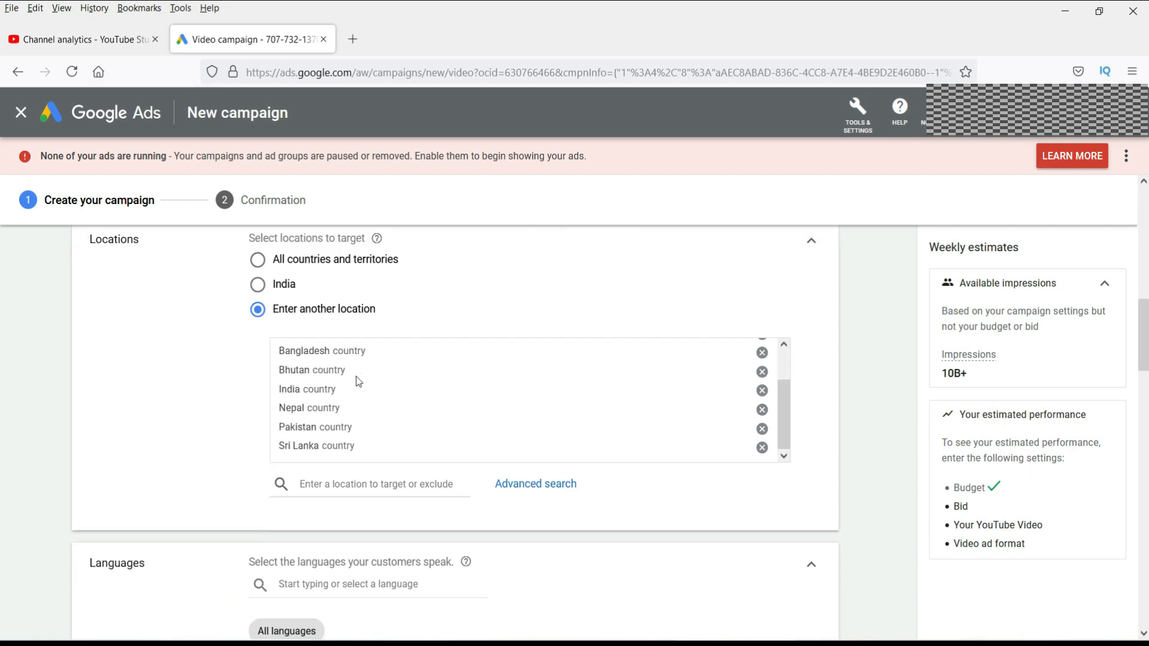
scroll(784, 400, up, 2)
scroll(783, 440, down, 2)
click(878, 397)
scroll(565, 489, down, 2)
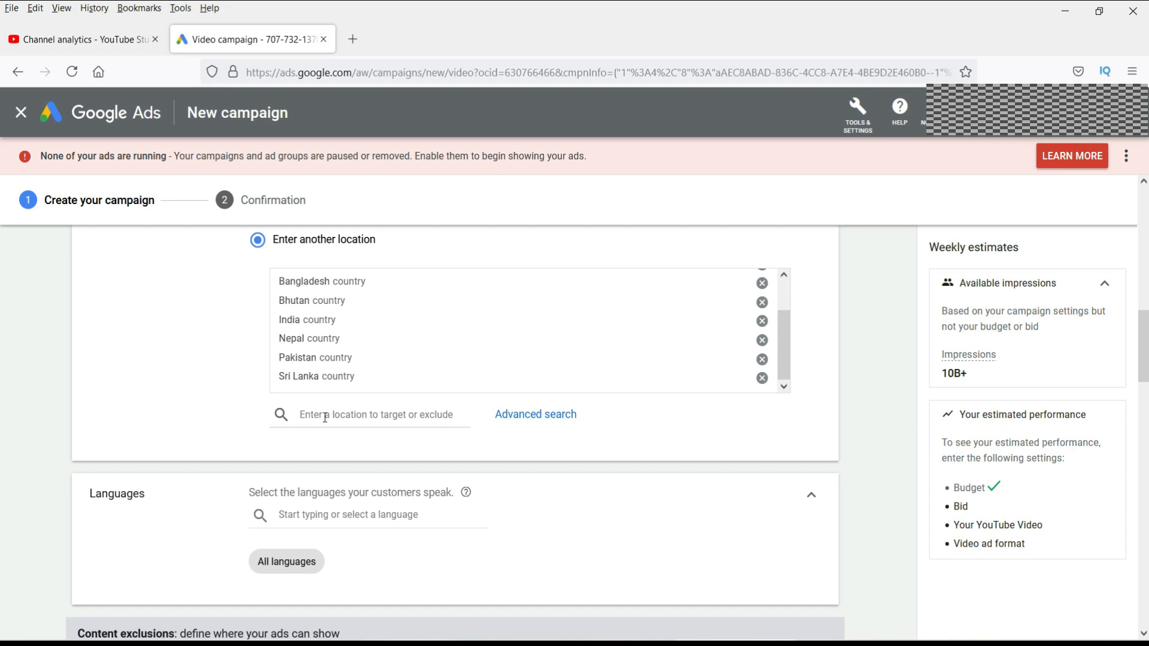
Set the campaign's inventory type to Expanded inventory in the content exclusions.
scroll(83, 411, down, 1)
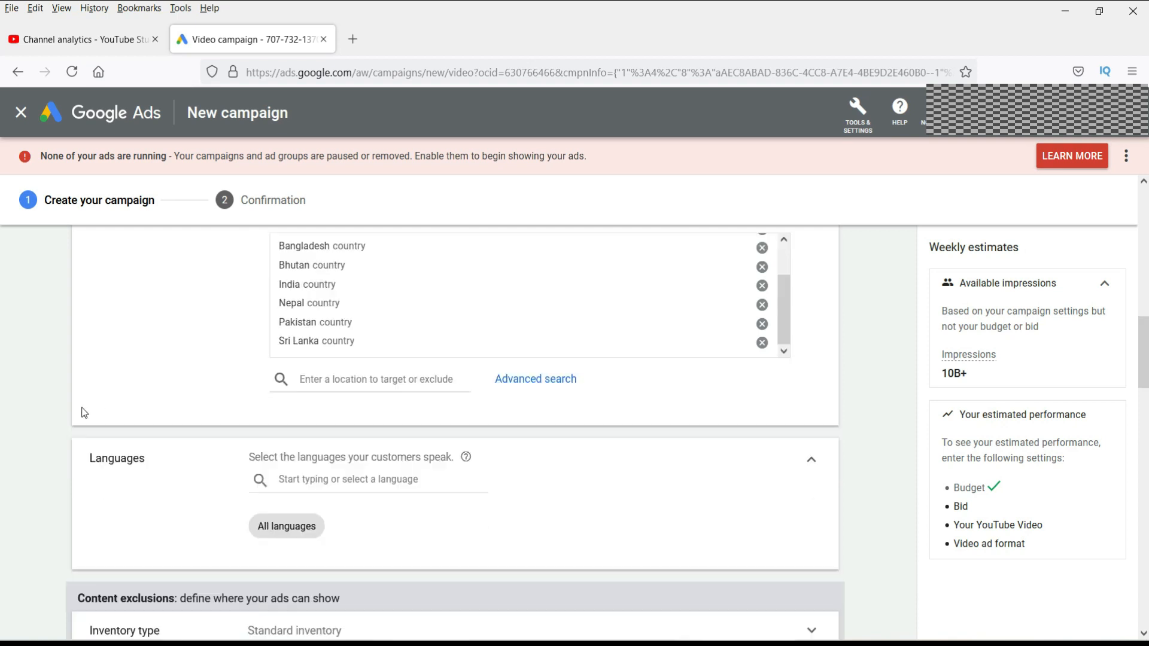
scroll(16, 414, down, 1)
scroll(367, 465, down, 3)
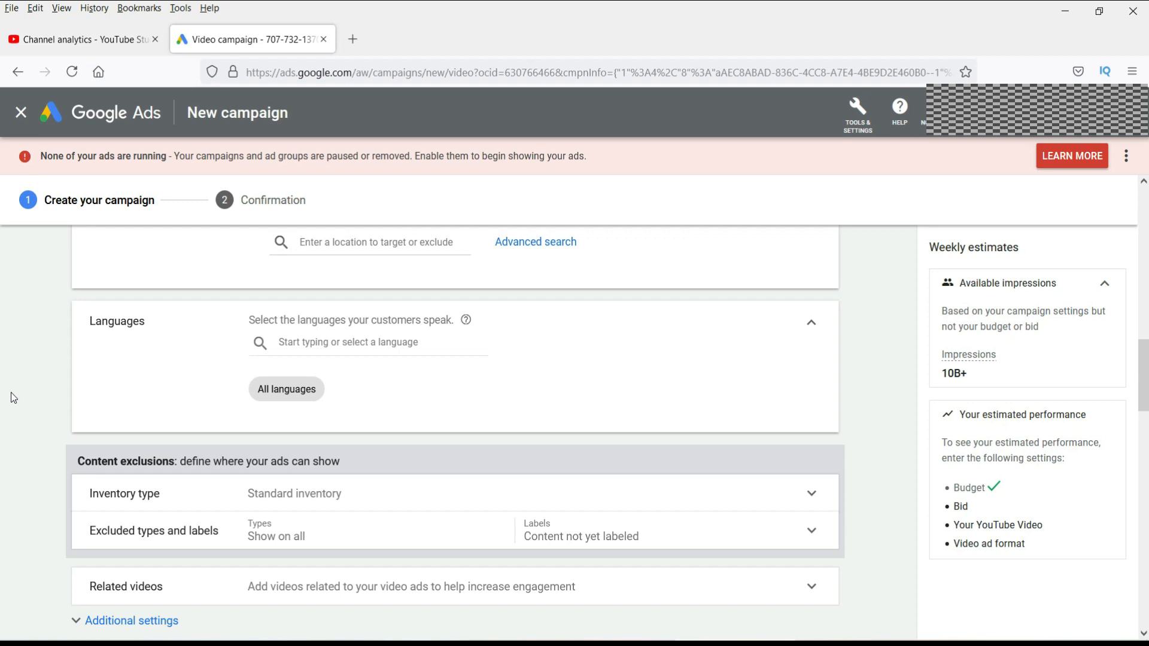
scroll(1, 419, down, 1)
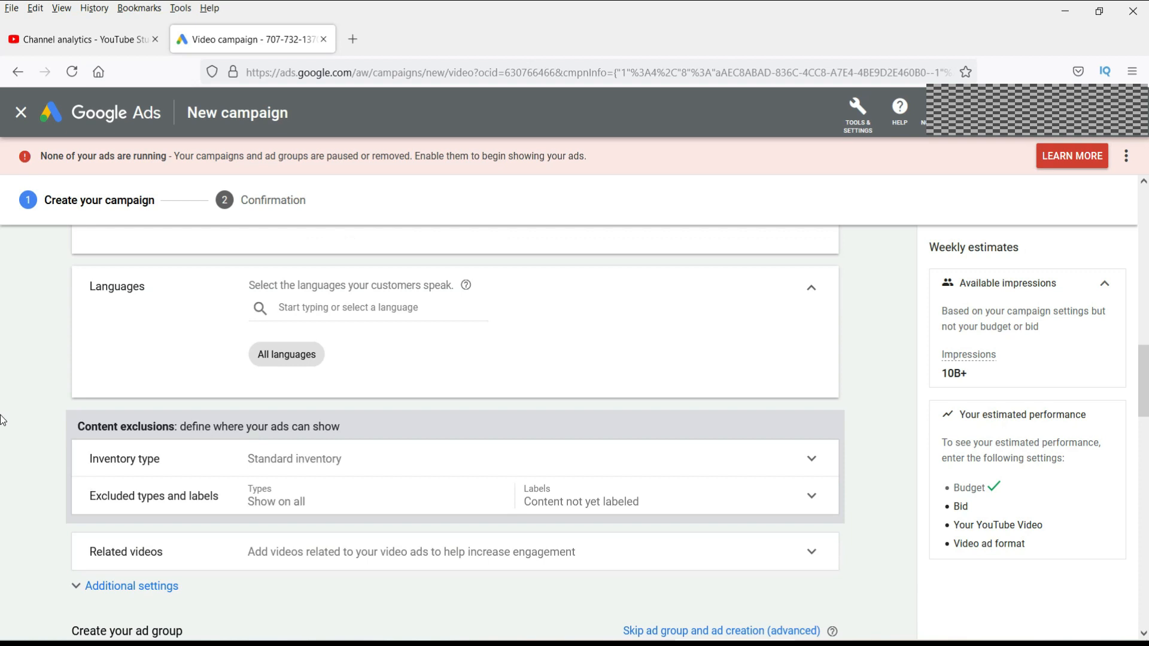
scroll(1, 419, down, 2)
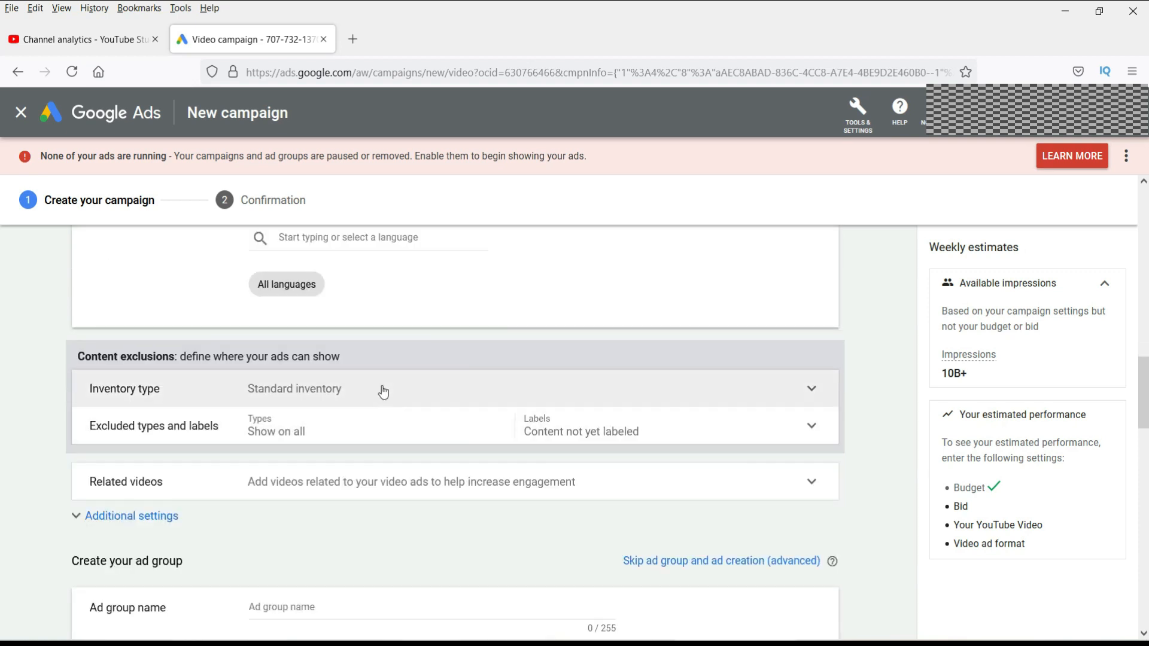
click(382, 388)
scroll(514, 365, down, 4)
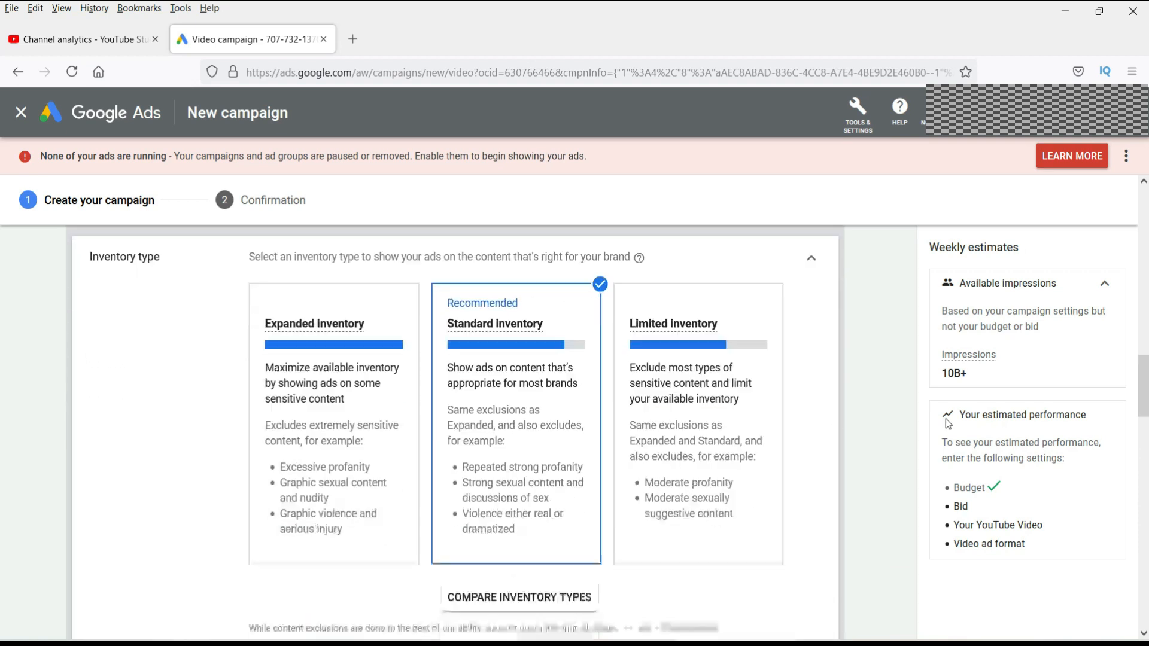
click(283, 459)
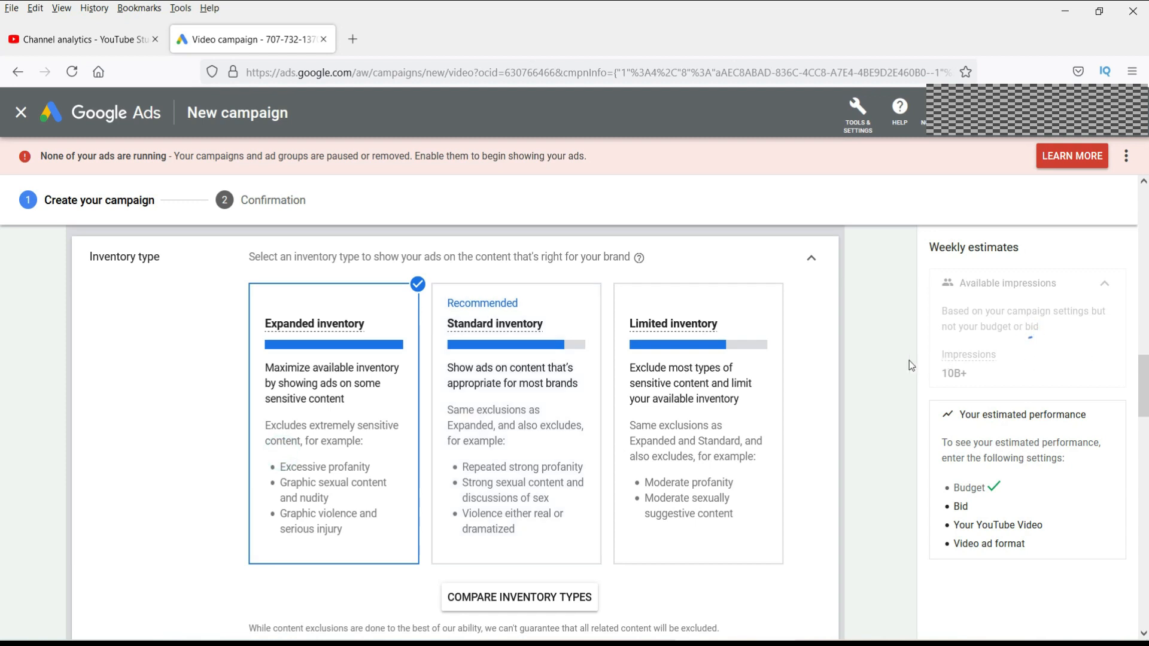
Exclude embedded YouTube videos and live streaming videos, and remove the exclusion of content not yet labeled.
scroll(909, 360, down, 2)
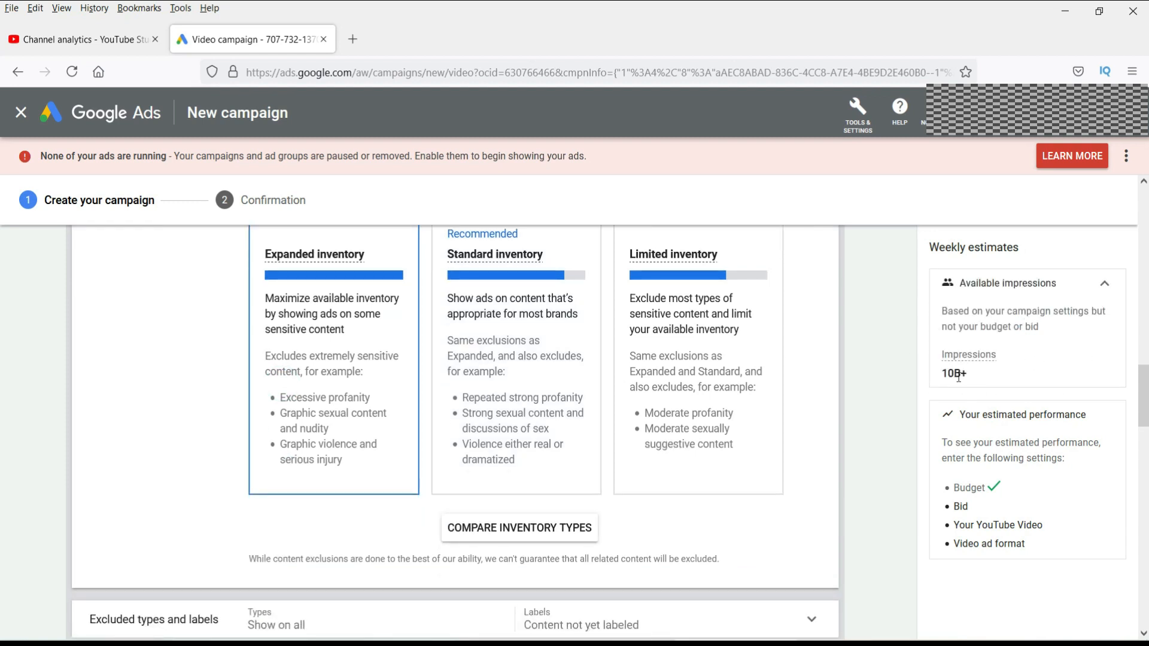
scroll(924, 398, down, 2)
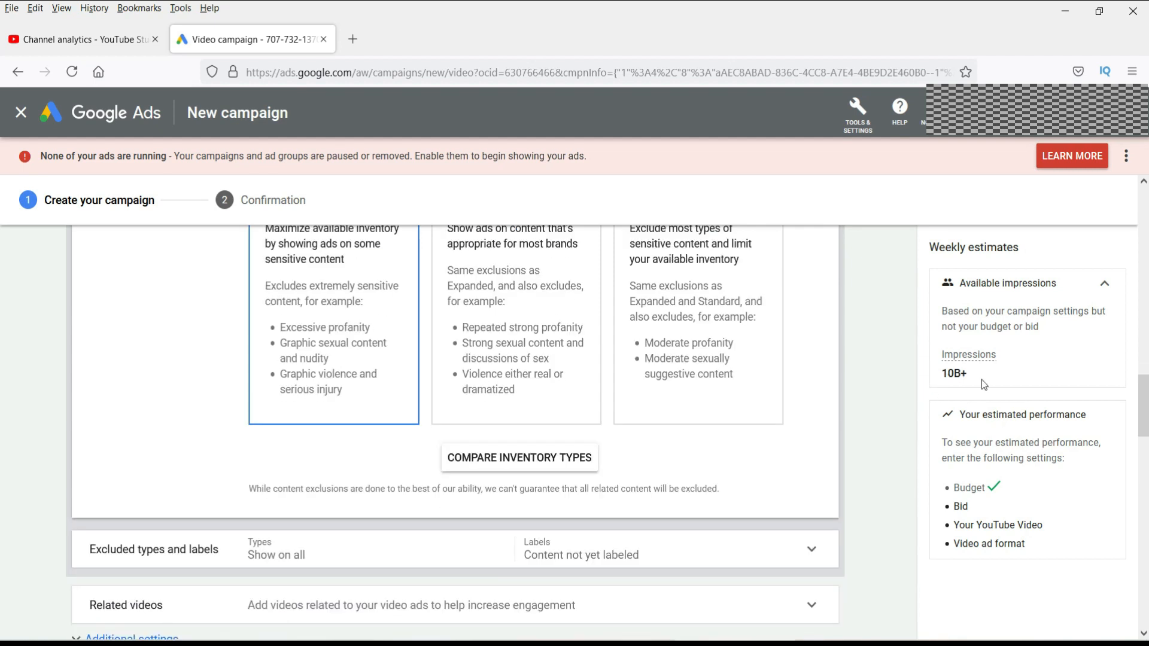
scroll(817, 437, down, 4)
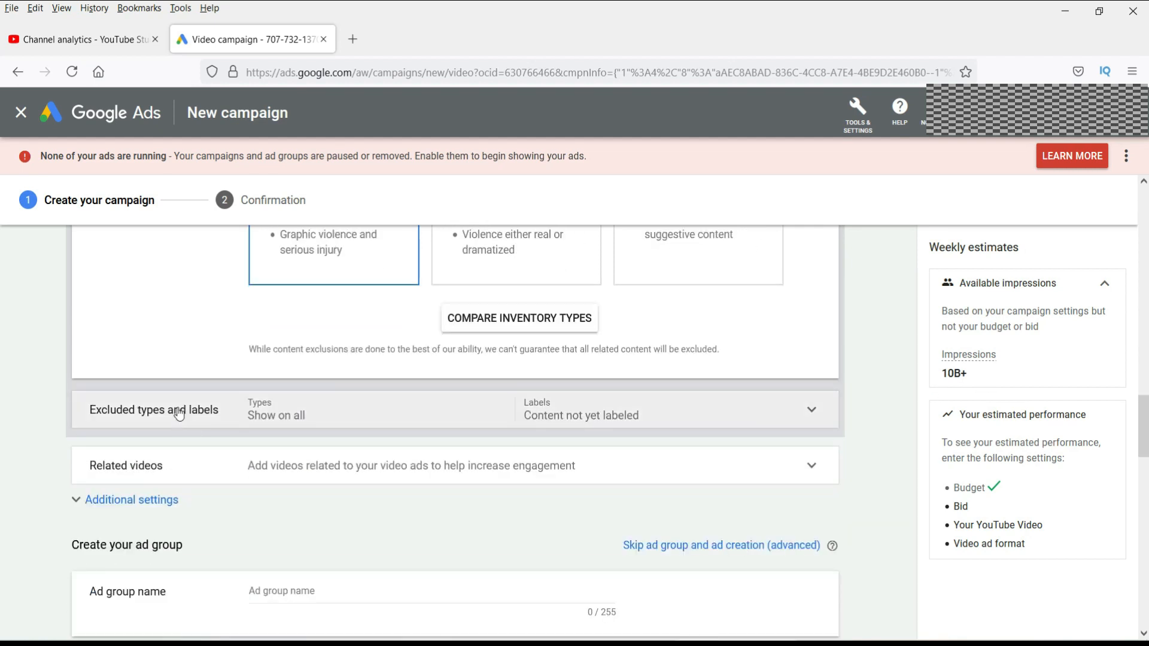
click(177, 410)
scroll(735, 356, down, 3)
scroll(735, 356, up, 2)
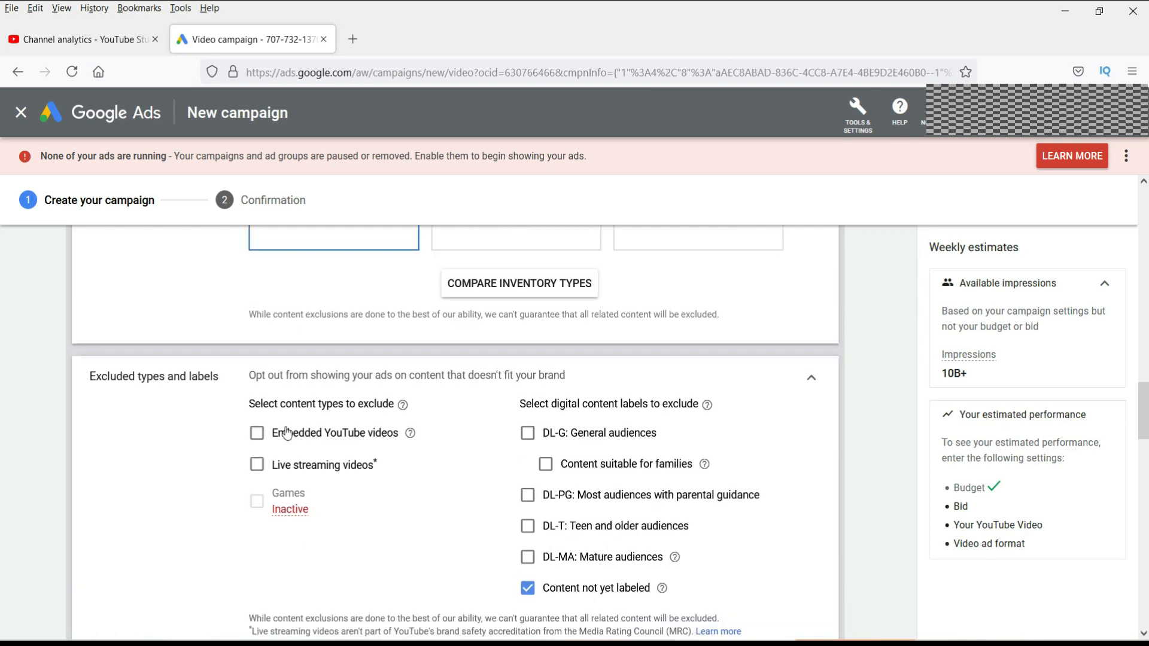
click(258, 433)
click(256, 464)
click(527, 588)
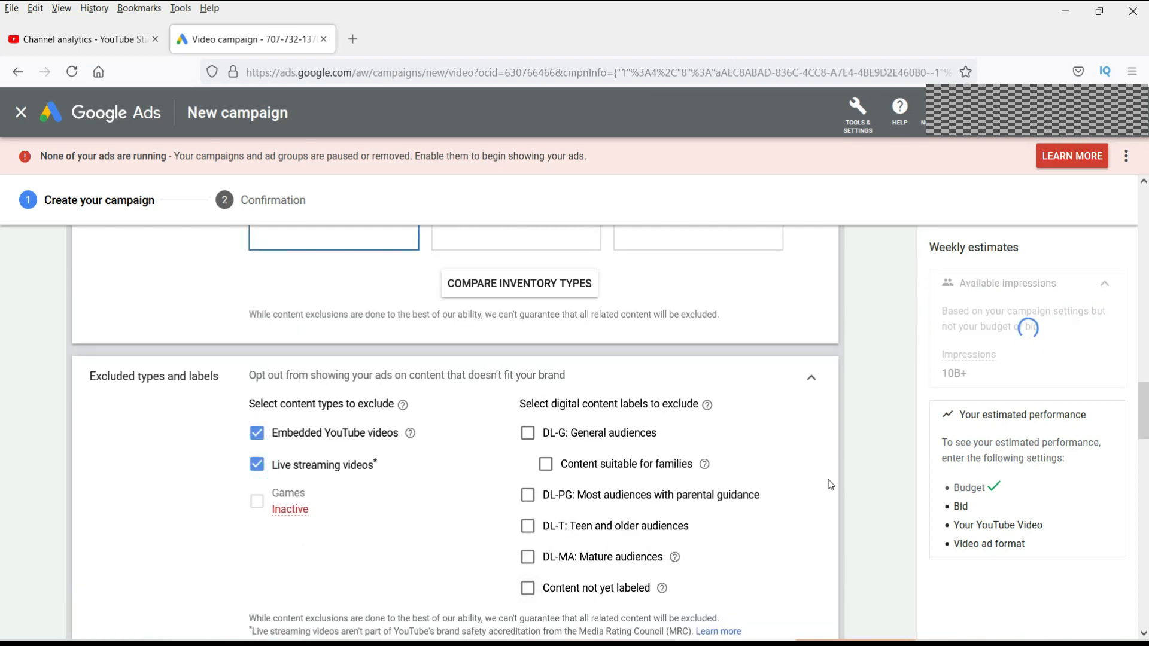
Remove video partners on the Display Network from the campaign's networks.
scroll(782, 441, down, 1)
scroll(579, 428, up, 5)
scroll(672, 418, up, 10)
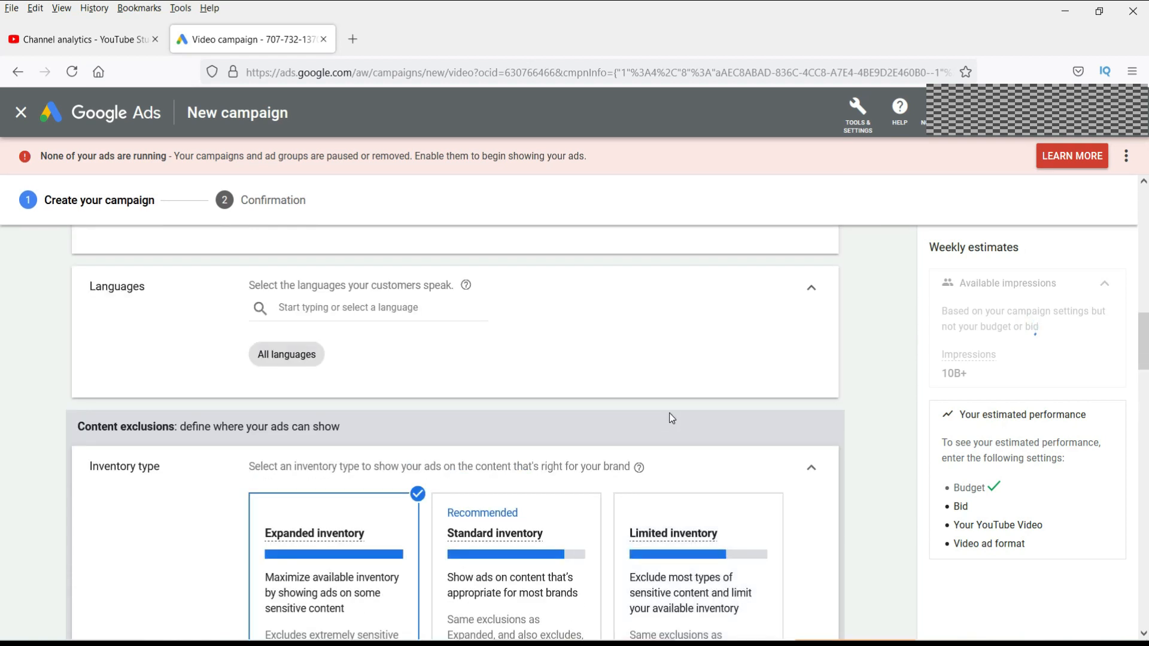
scroll(146, 362, up, 2)
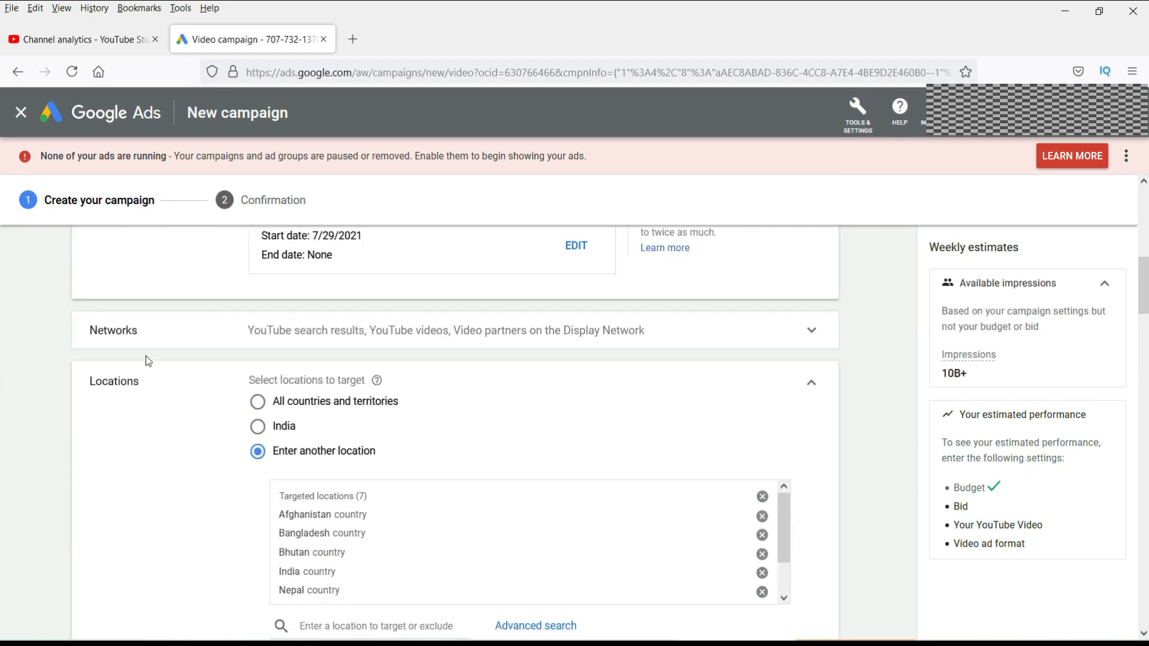
click(461, 329)
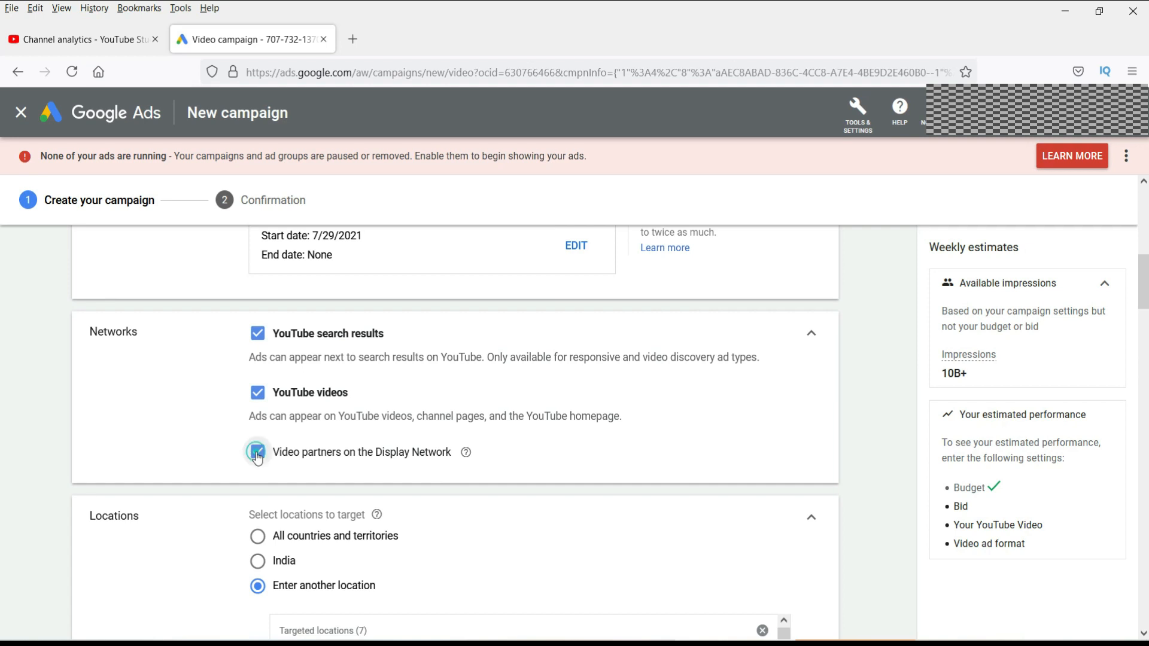
click(257, 453)
Examine the campaign's option for adding related videos.
scroll(98, 418, down, 10)
scroll(97, 422, down, 10)
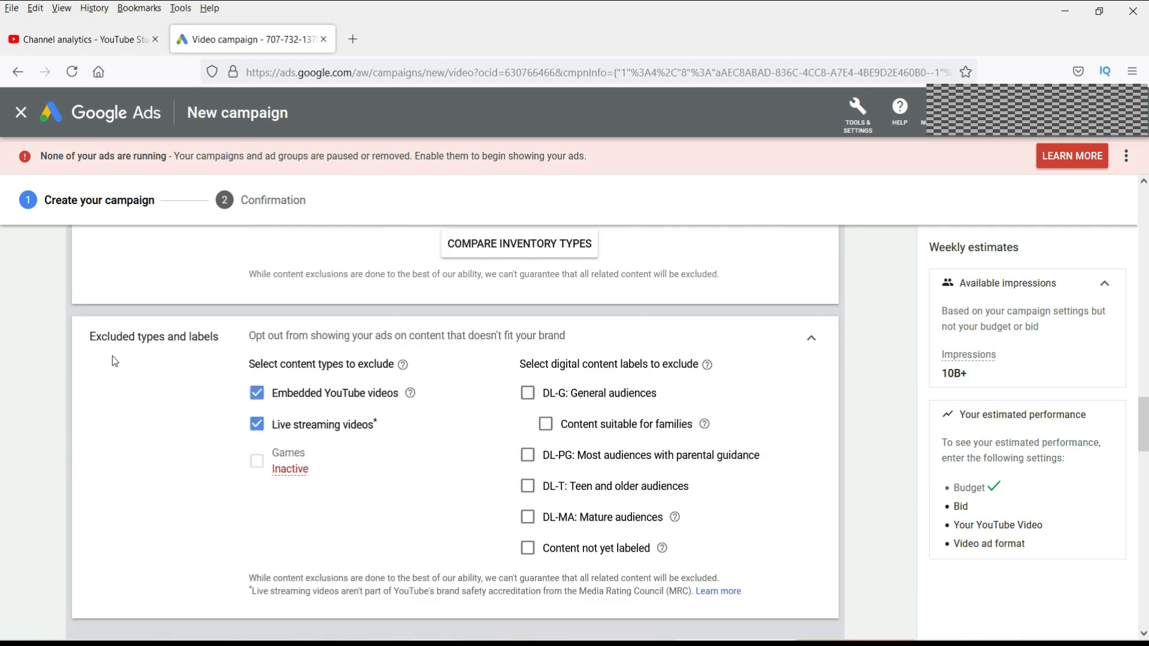
scroll(327, 483, down, 4)
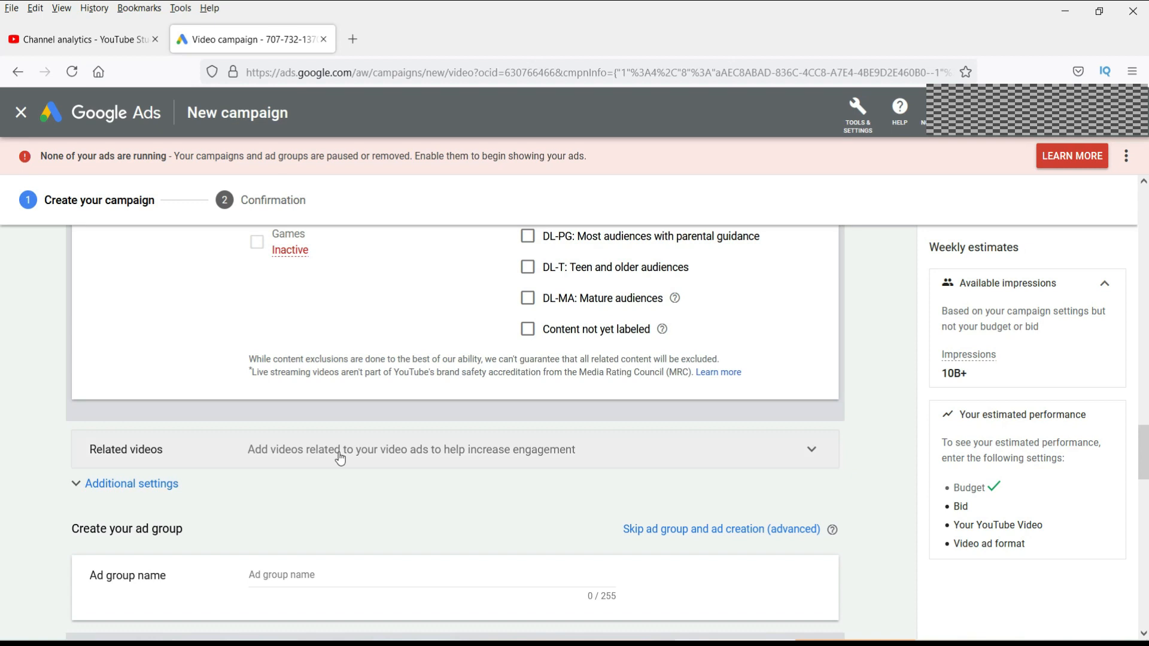
click(339, 452)
scroll(132, 443, down, 2)
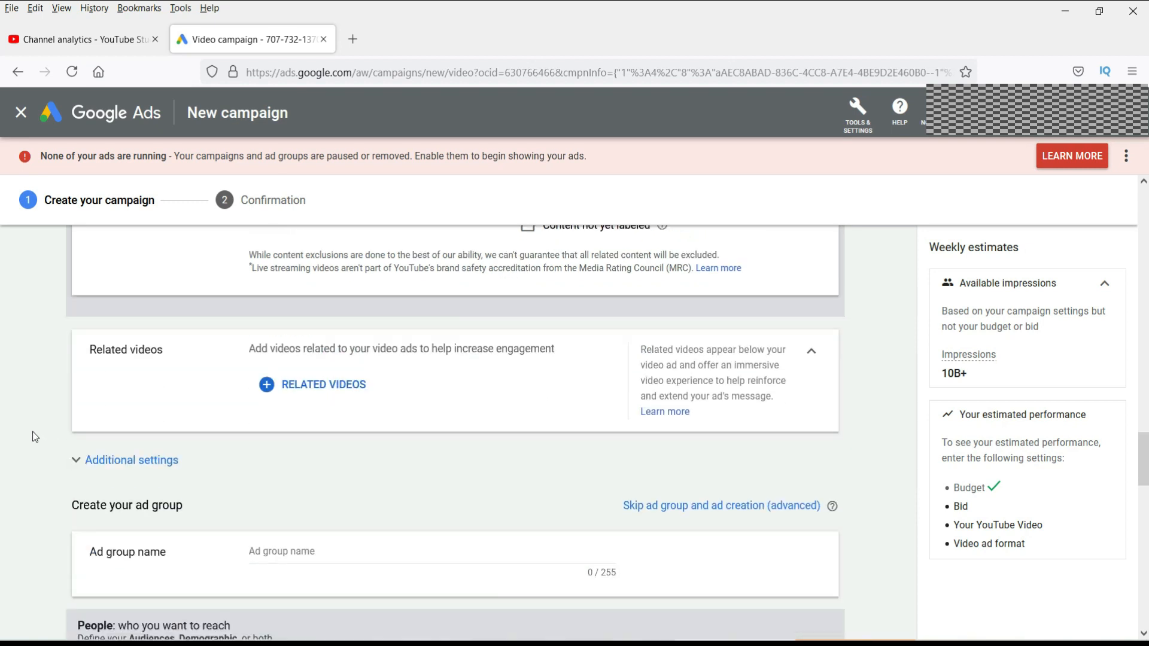
Set specific device targeting in the additional settings, leaving out computers, tablets and TV screens so only mobile phones are targeted.
click(142, 433)
scroll(501, 367, down, 2)
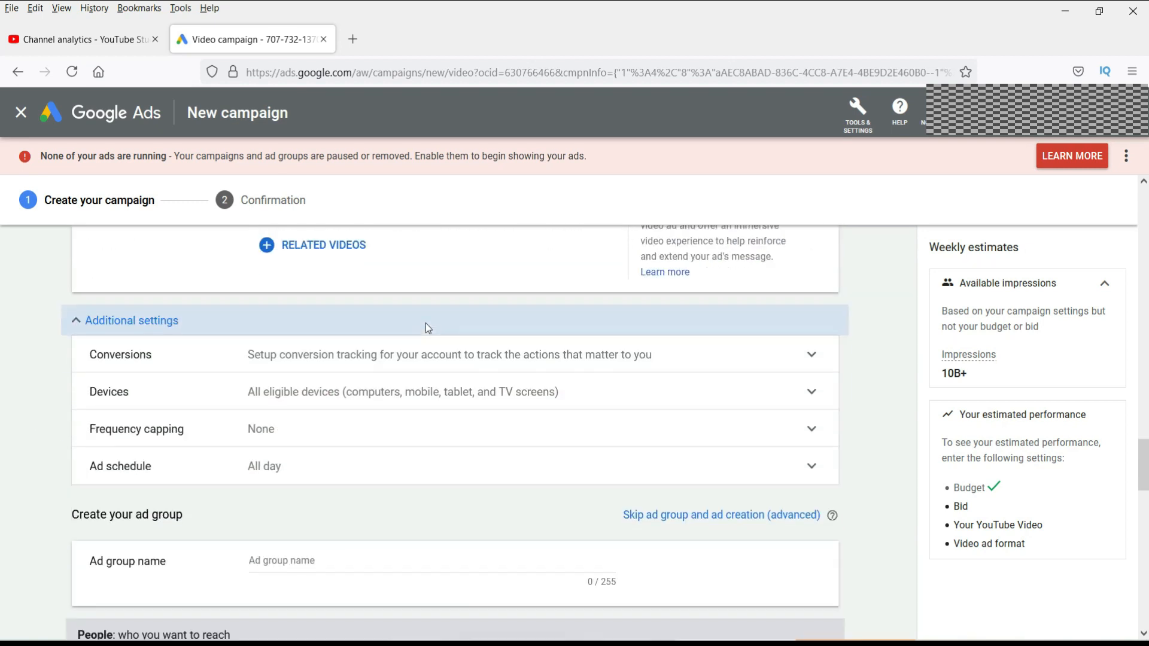
click(413, 352)
click(351, 353)
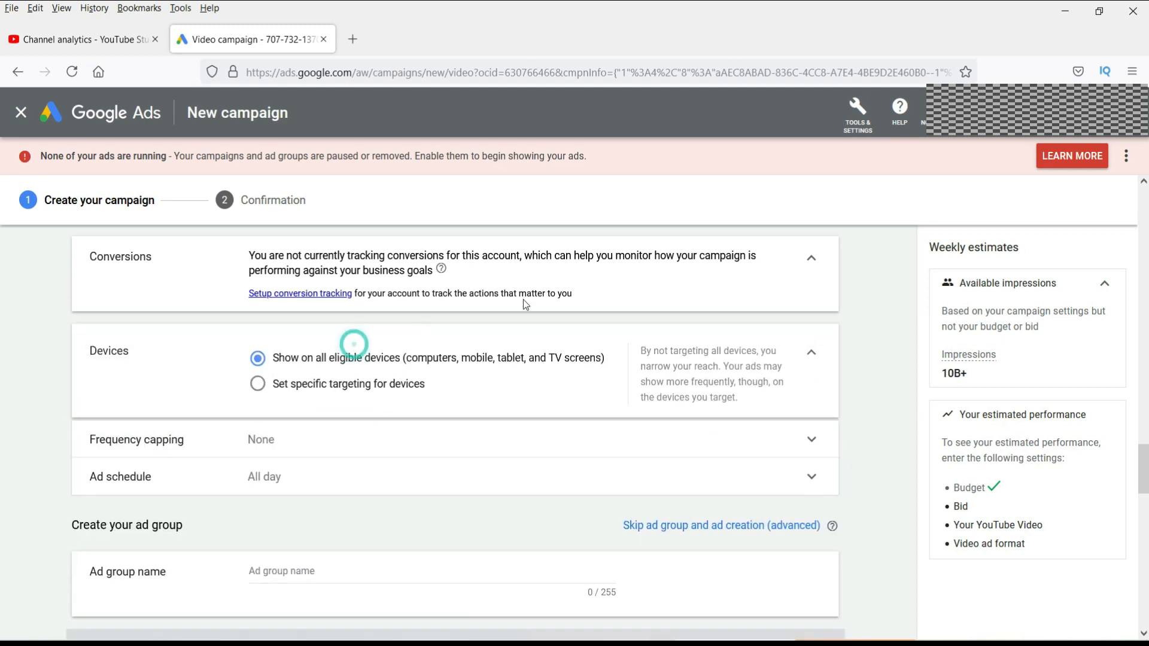
click(258, 378)
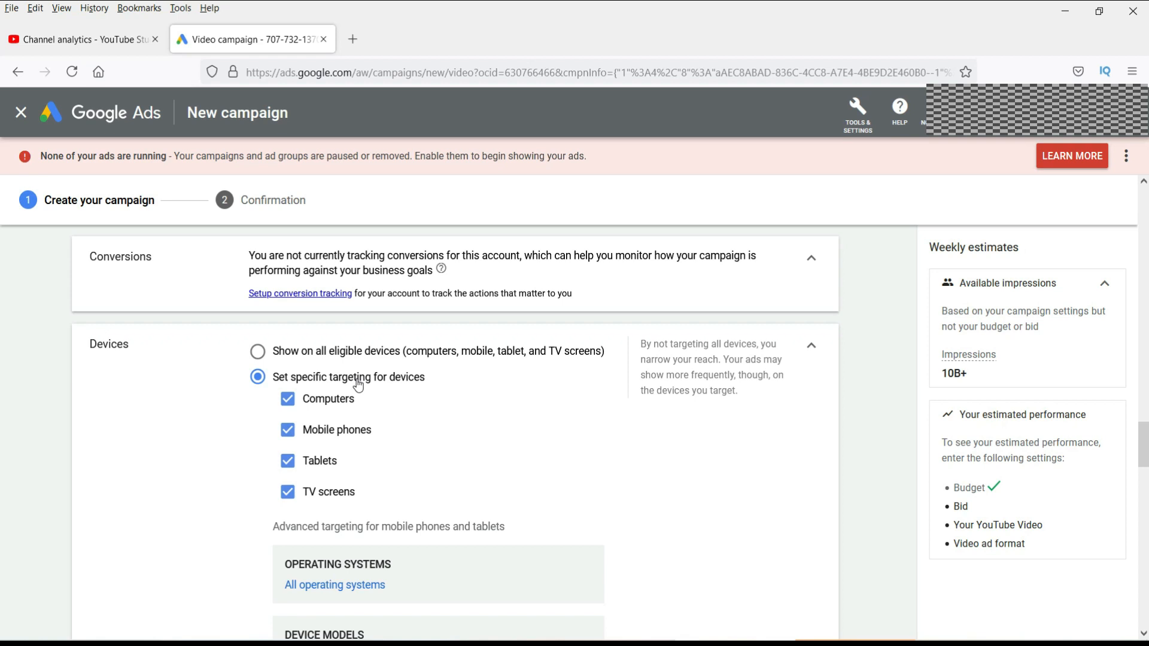
click(289, 461)
click(290, 493)
click(290, 409)
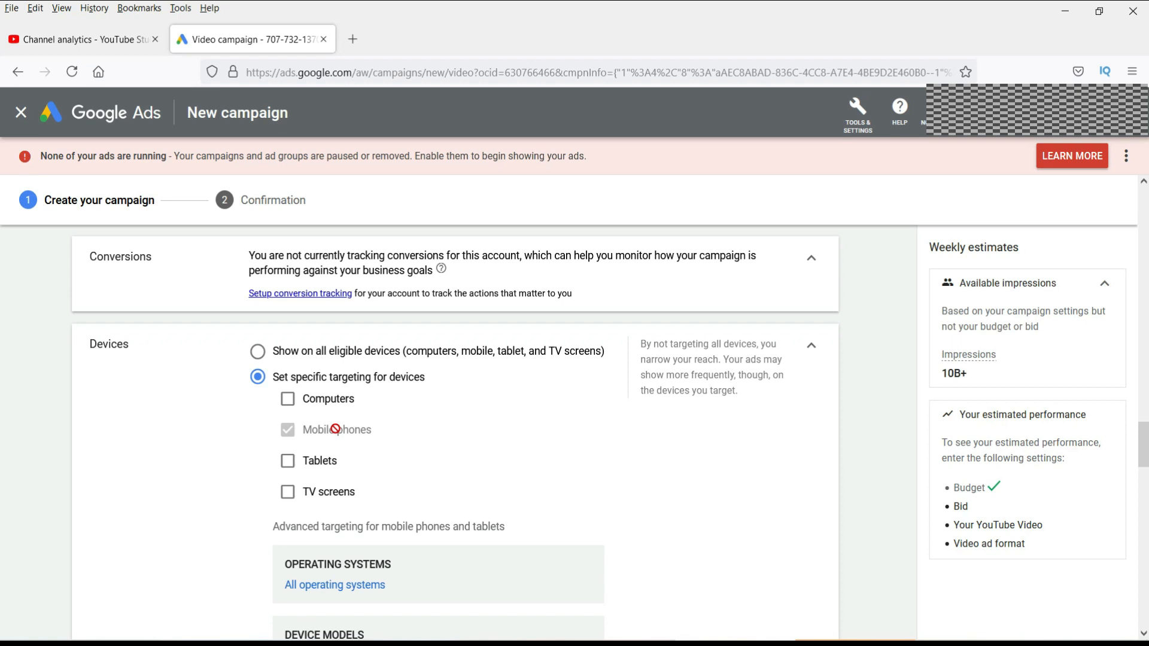
Cap the campaign's view frequency at 1 view per week for each user.
scroll(217, 430, down, 3)
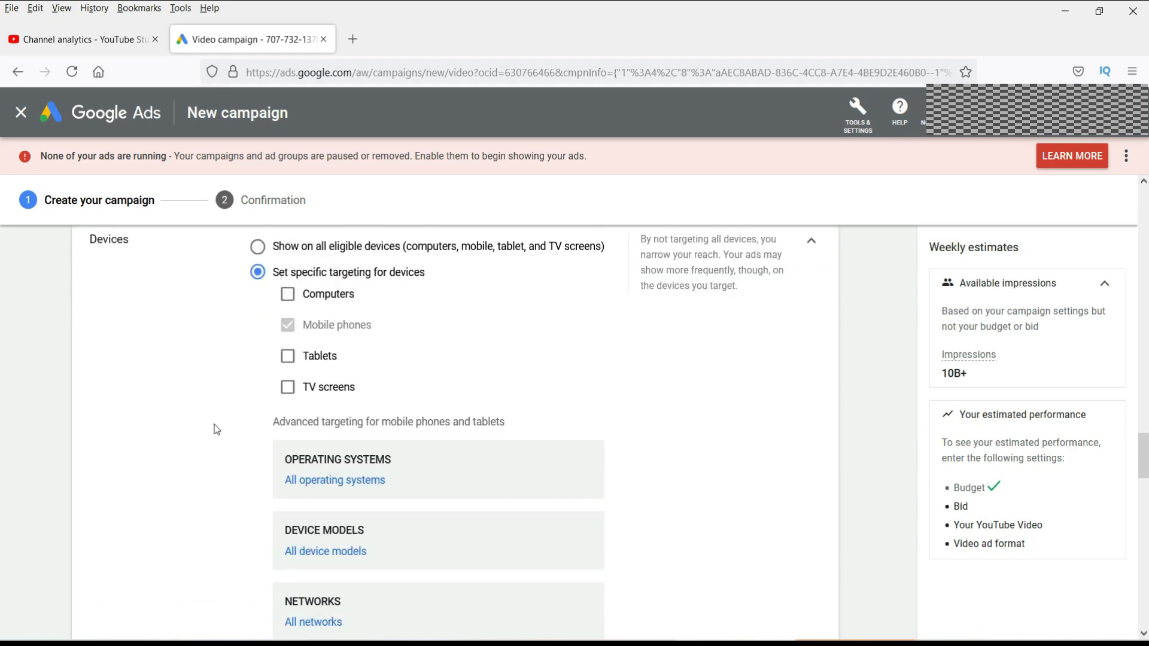
scroll(217, 430, down, 7)
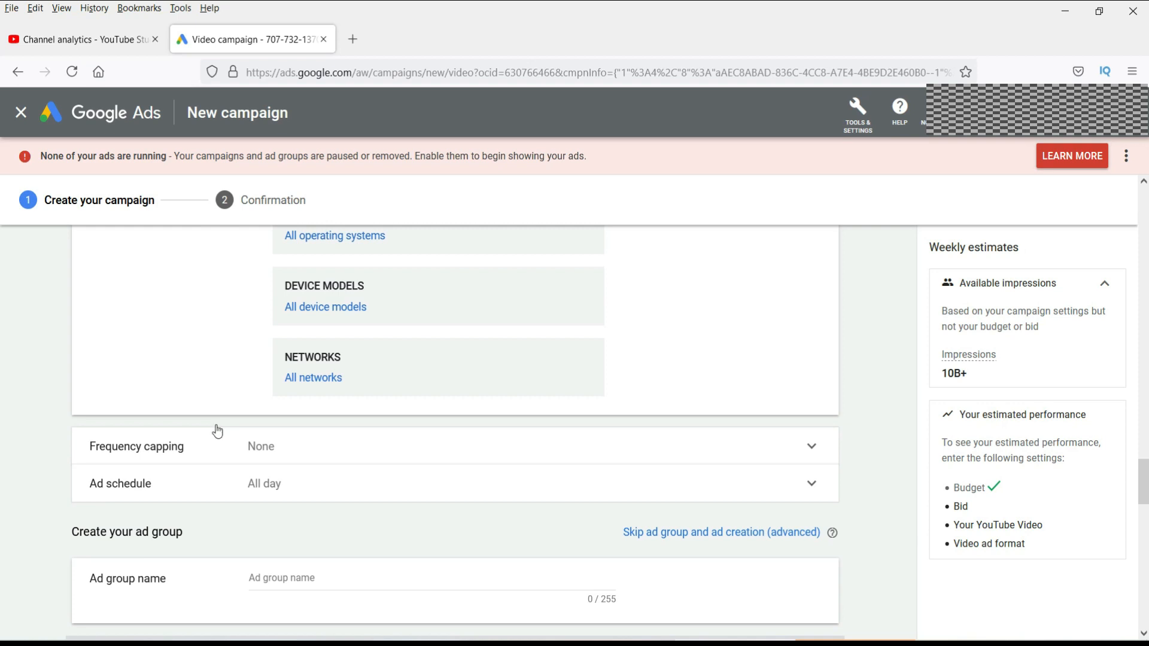
click(326, 377)
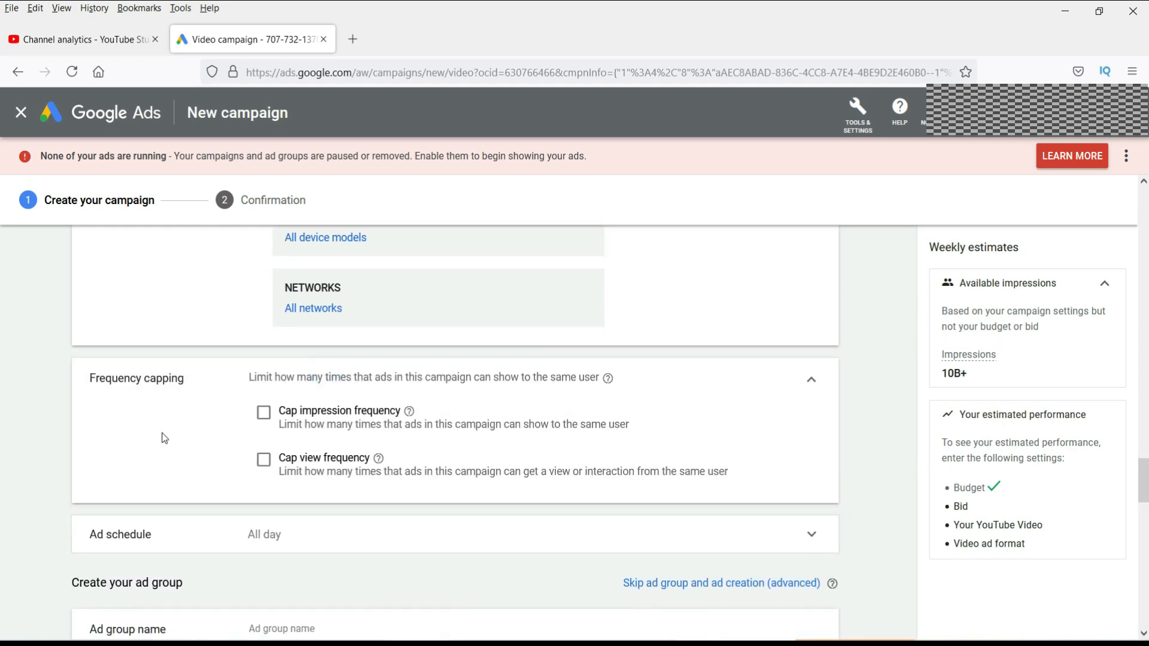
click(263, 460)
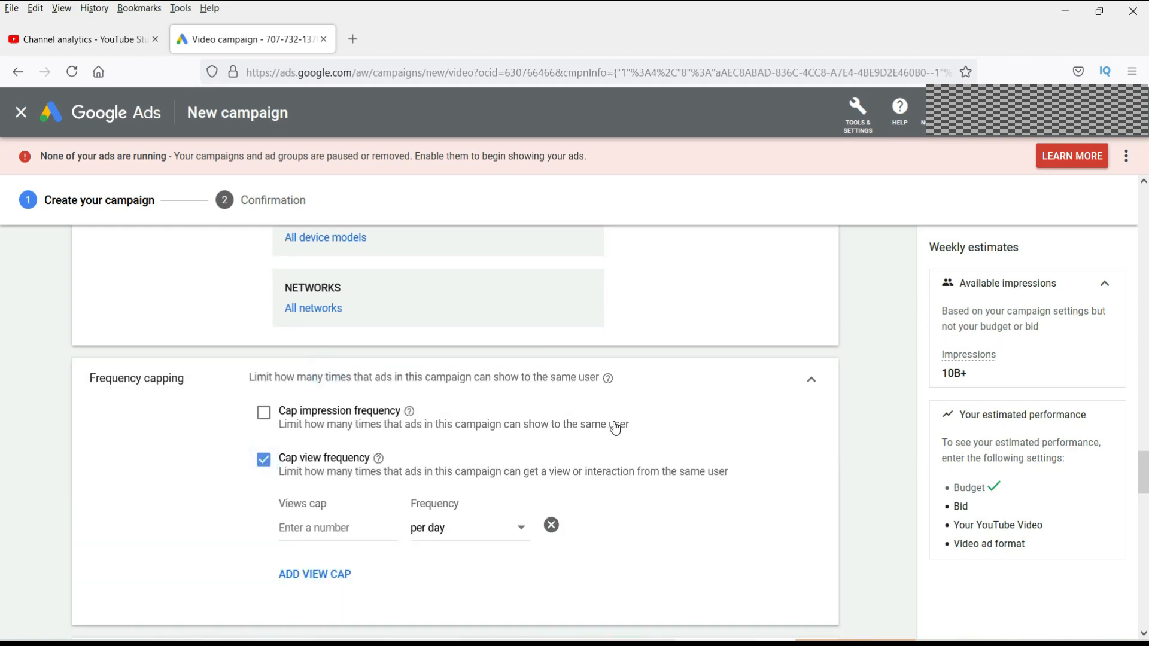
scroll(615, 427, down, 2)
click(337, 408)
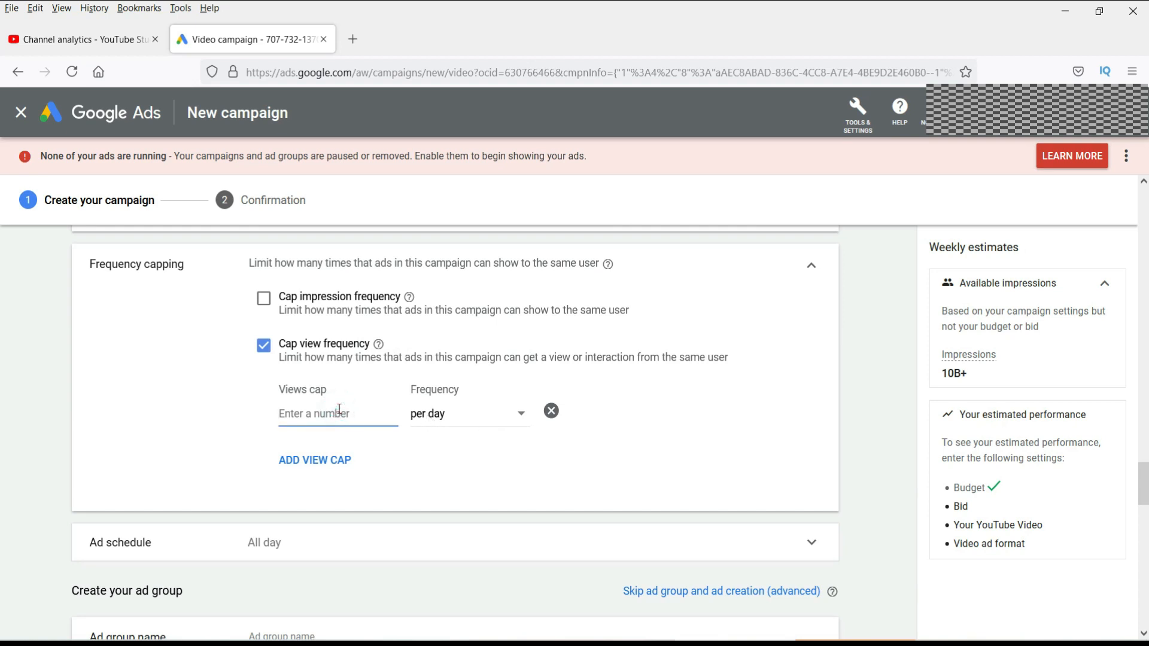
text(1)
click(450, 413)
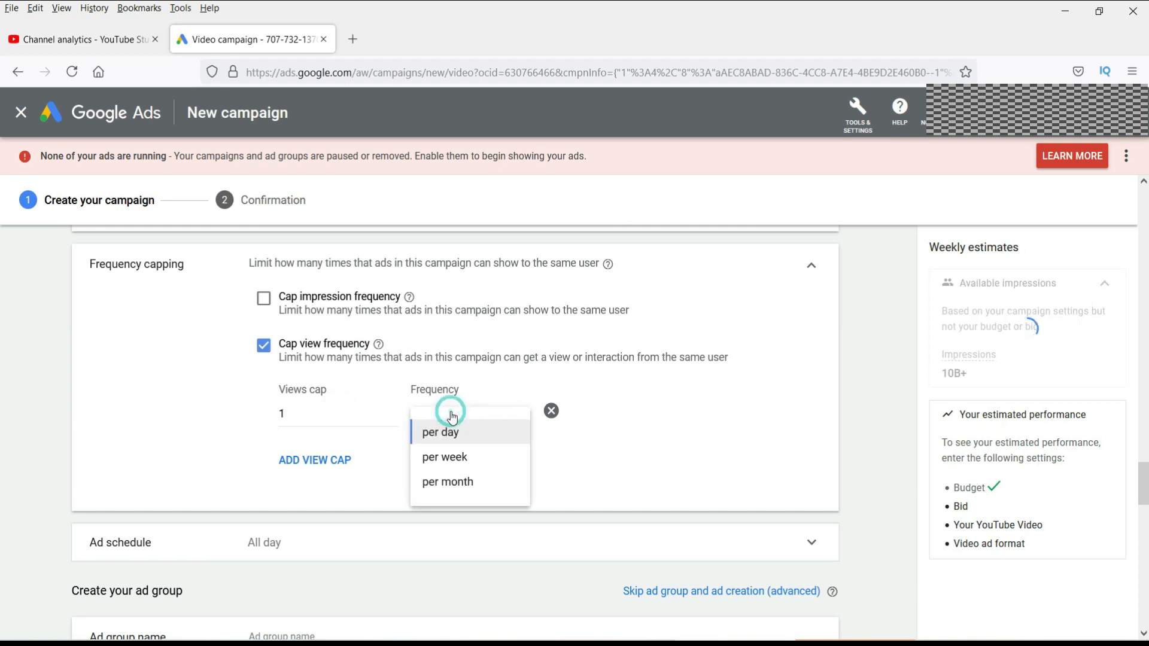
click(472, 466)
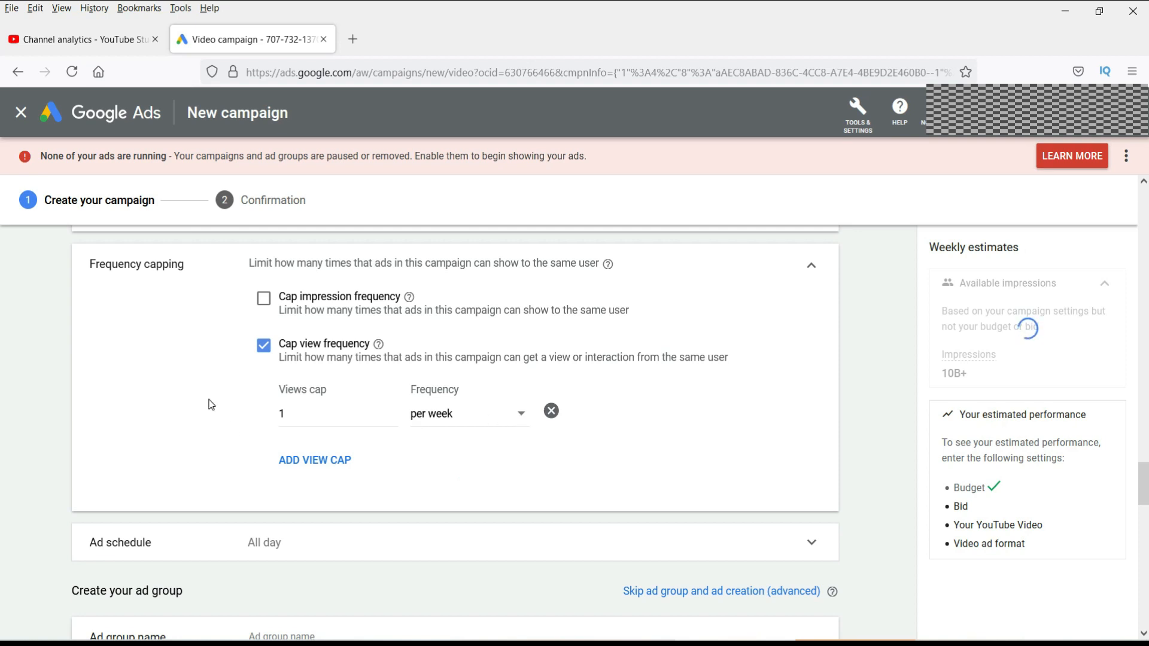
Review the days and hours in the campaign's ad schedule.
scroll(211, 405, down, 2)
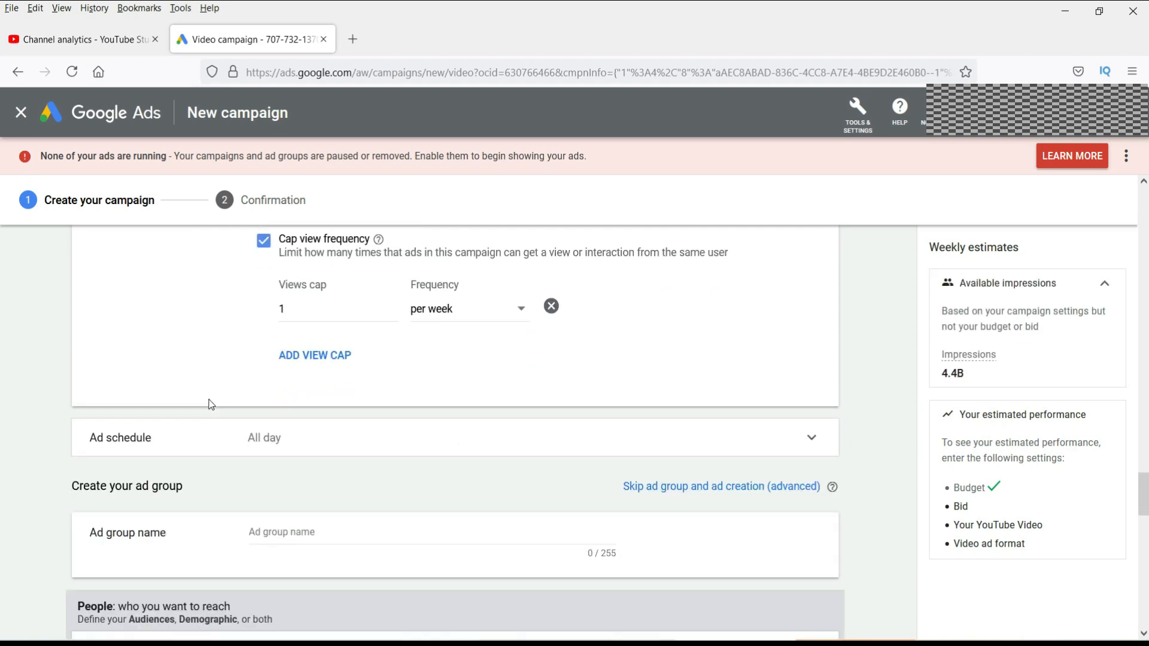
click(341, 439)
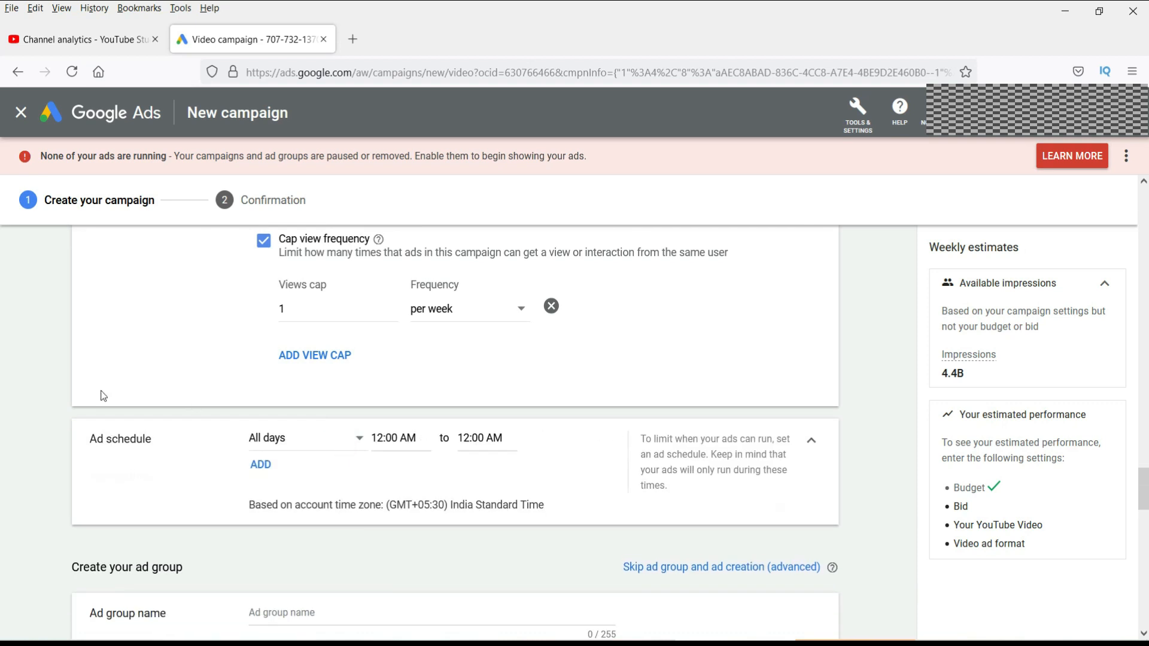
scroll(102, 396, down, 2)
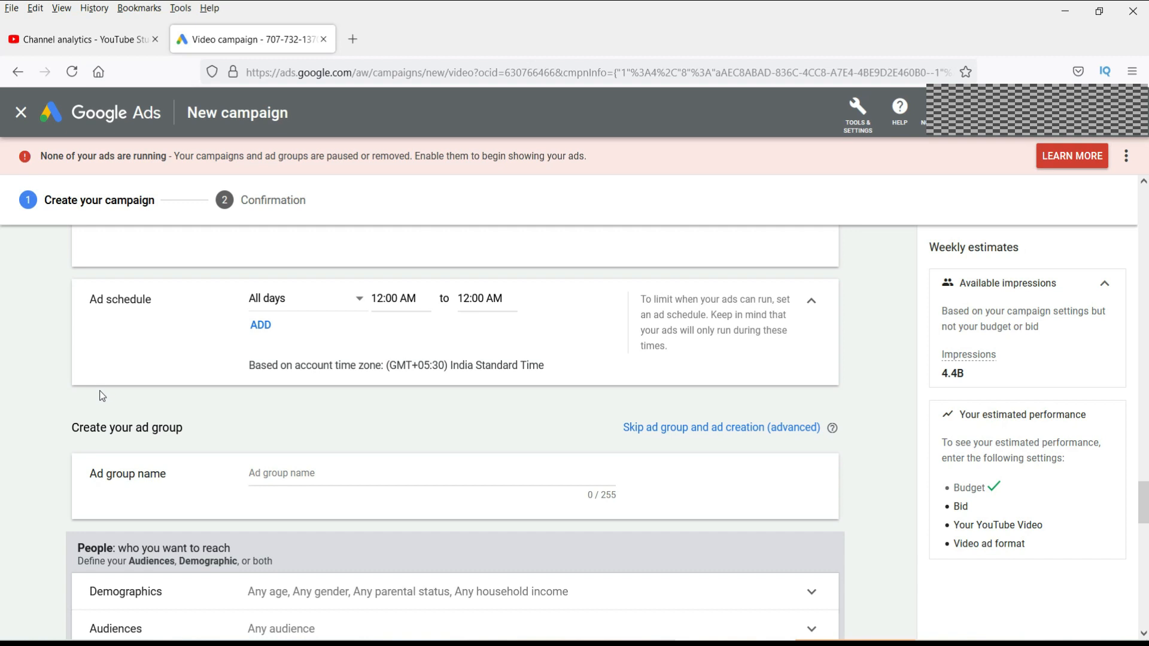
Name the ad group "monsoon recipe ad".
scroll(213, 417, down, 1)
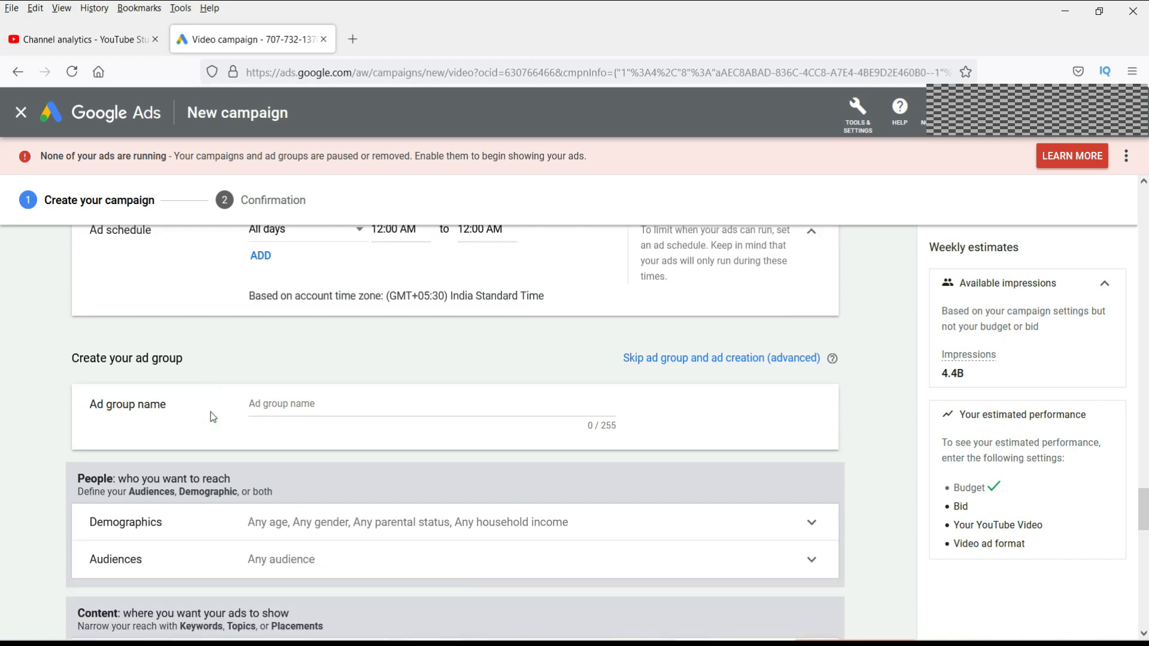
click(282, 405)
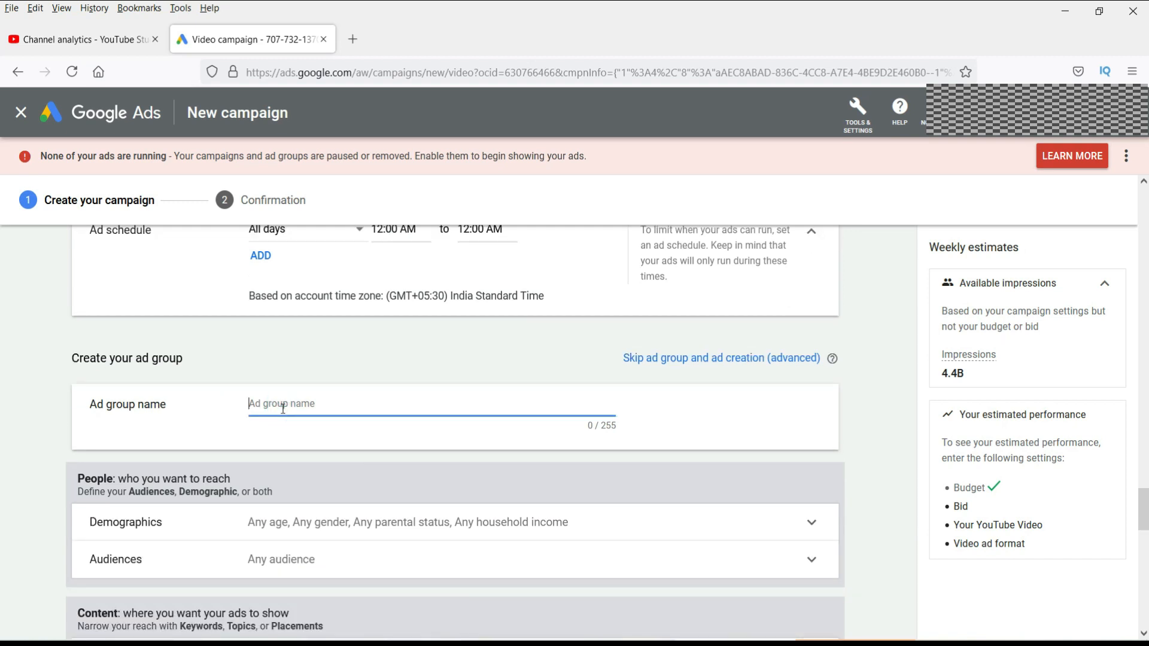
text(mons)
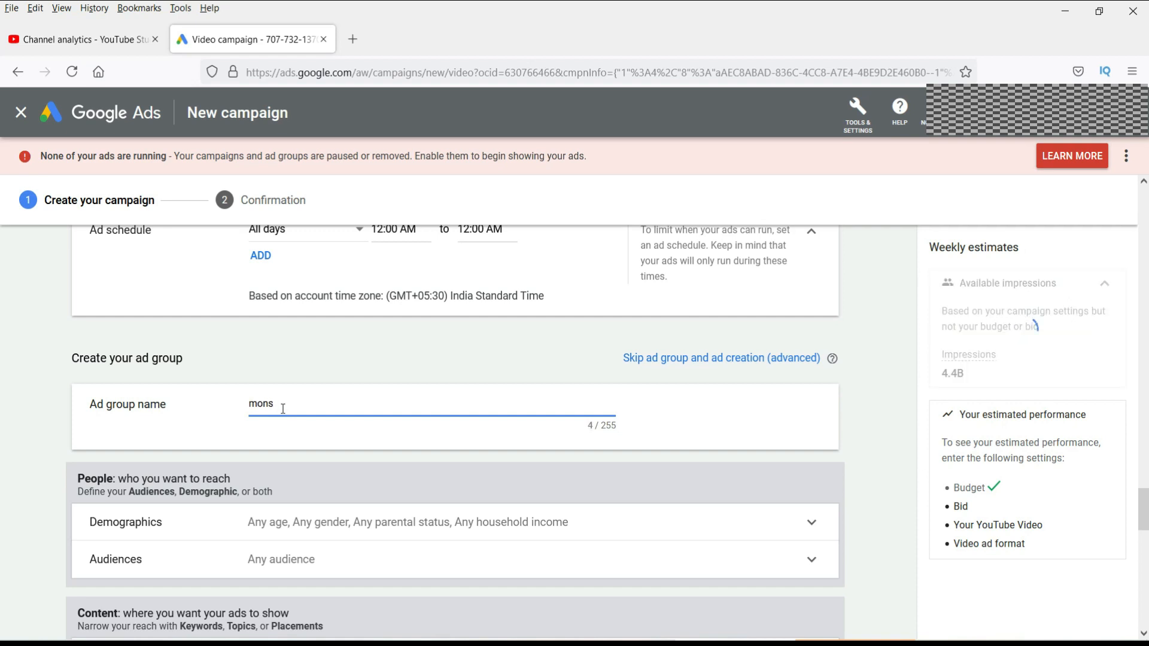
text(oon recipe ad)
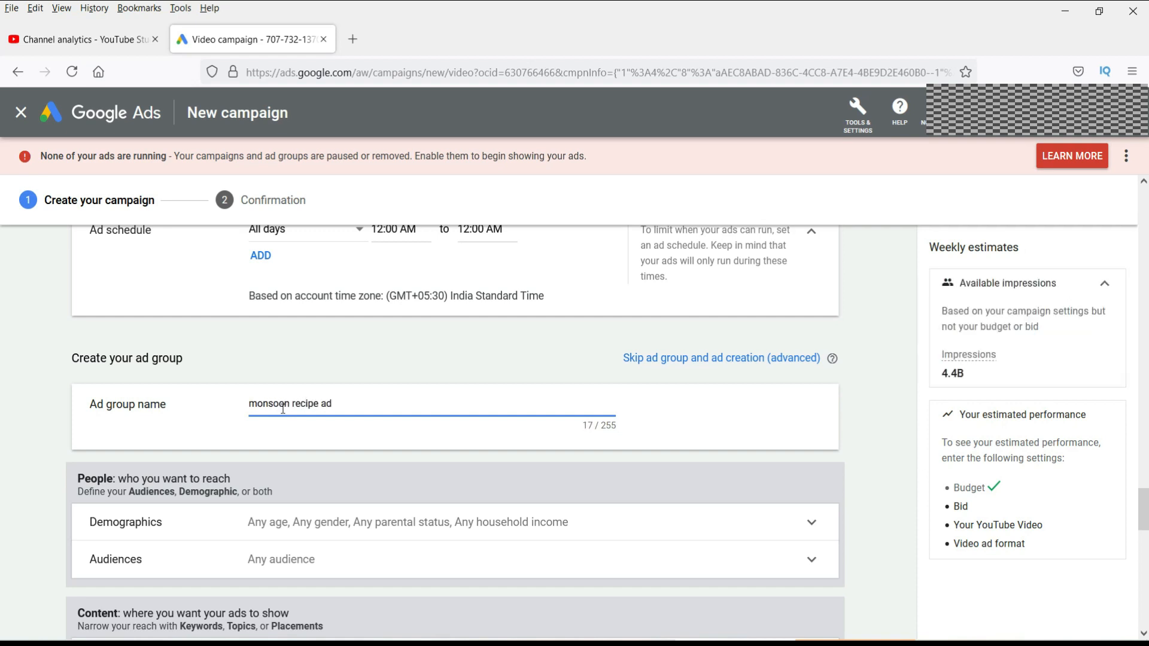
Review the ad group's demographic targeting options for gender, age, parental status and household income.
scroll(283, 408, down, 2)
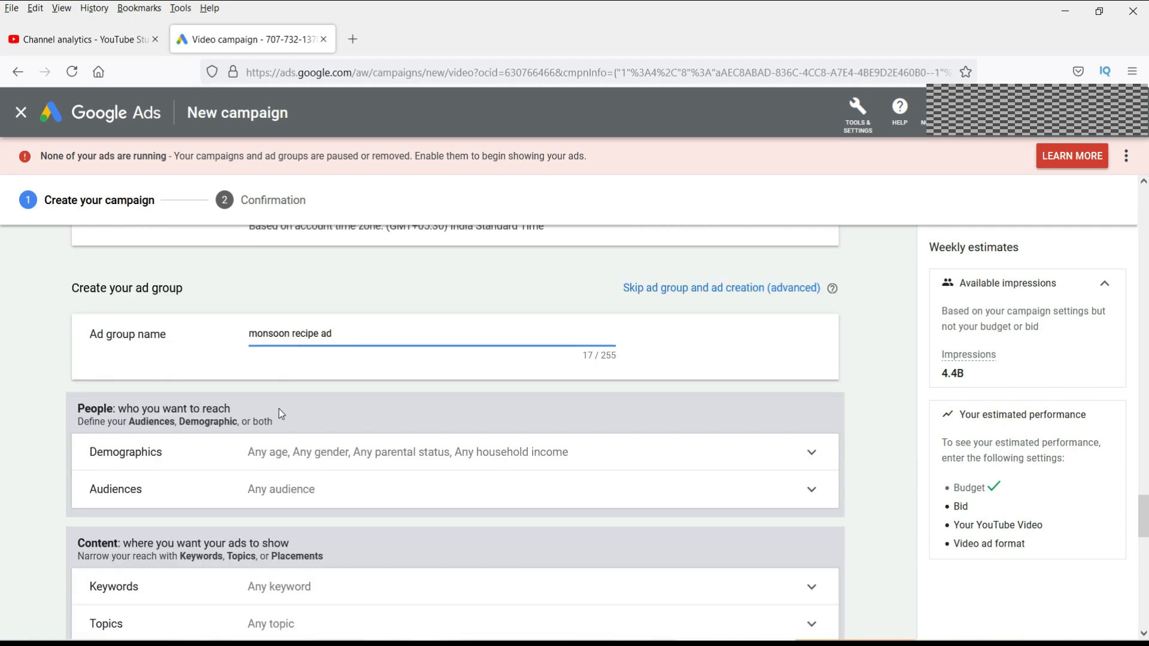
scroll(279, 410, down, 1)
click(257, 416)
scroll(470, 388, down, 3)
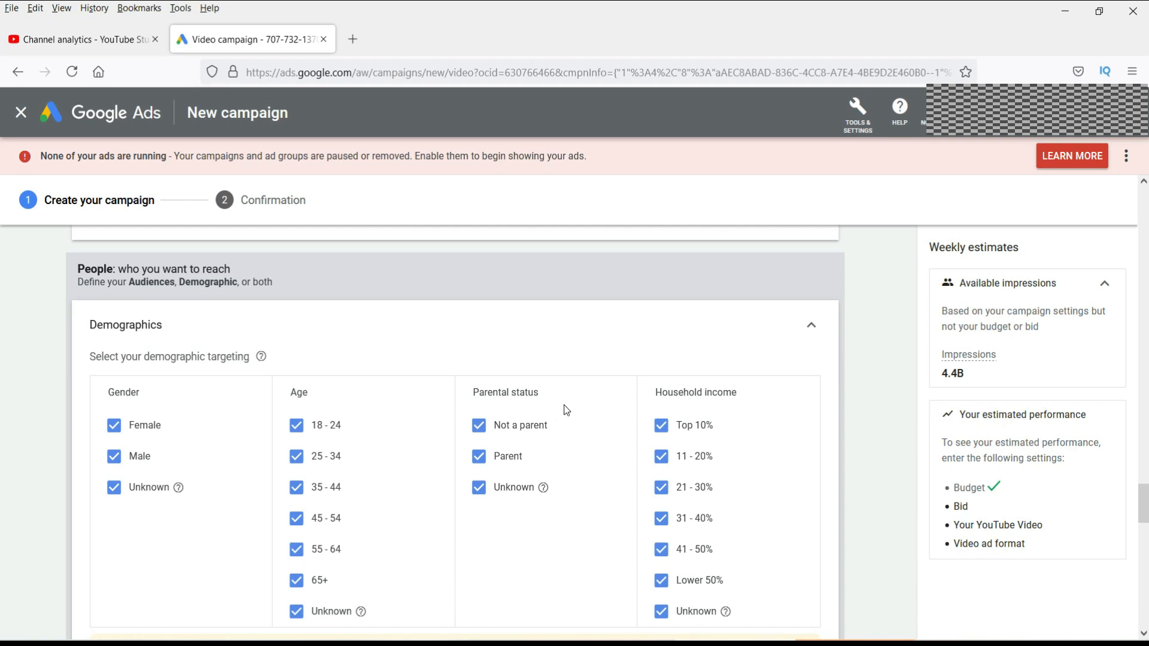
click(811, 323)
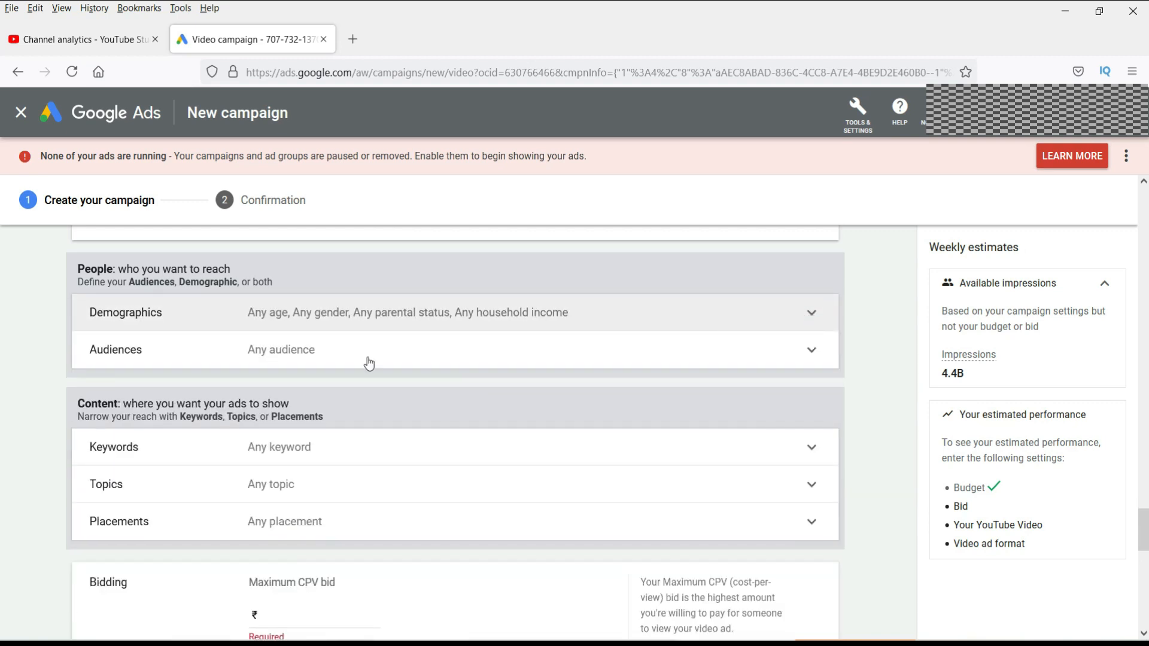
Add Food from the suggested audiences to the ad group's audience targeting.
click(339, 362)
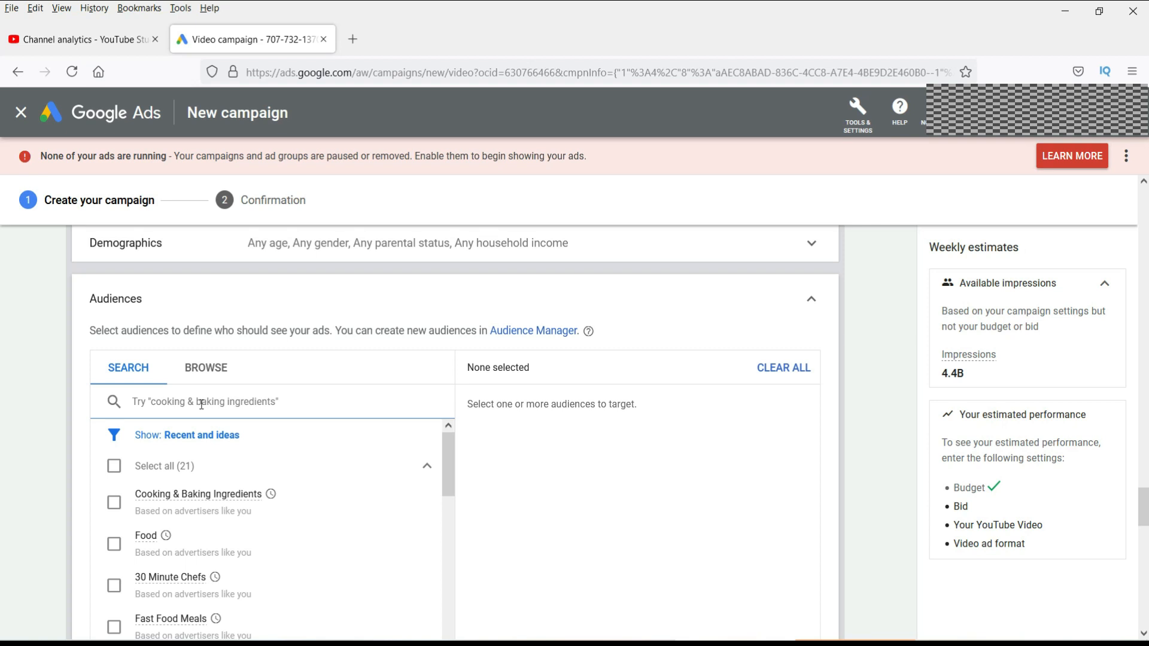
scroll(536, 419, down, 1)
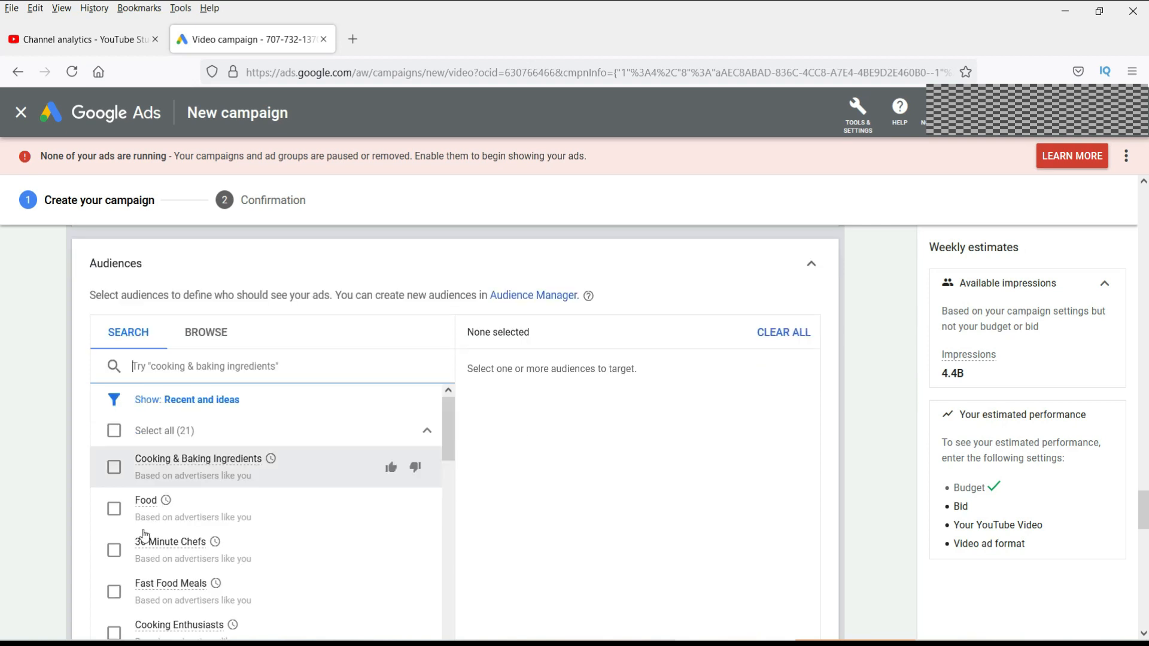
click(114, 508)
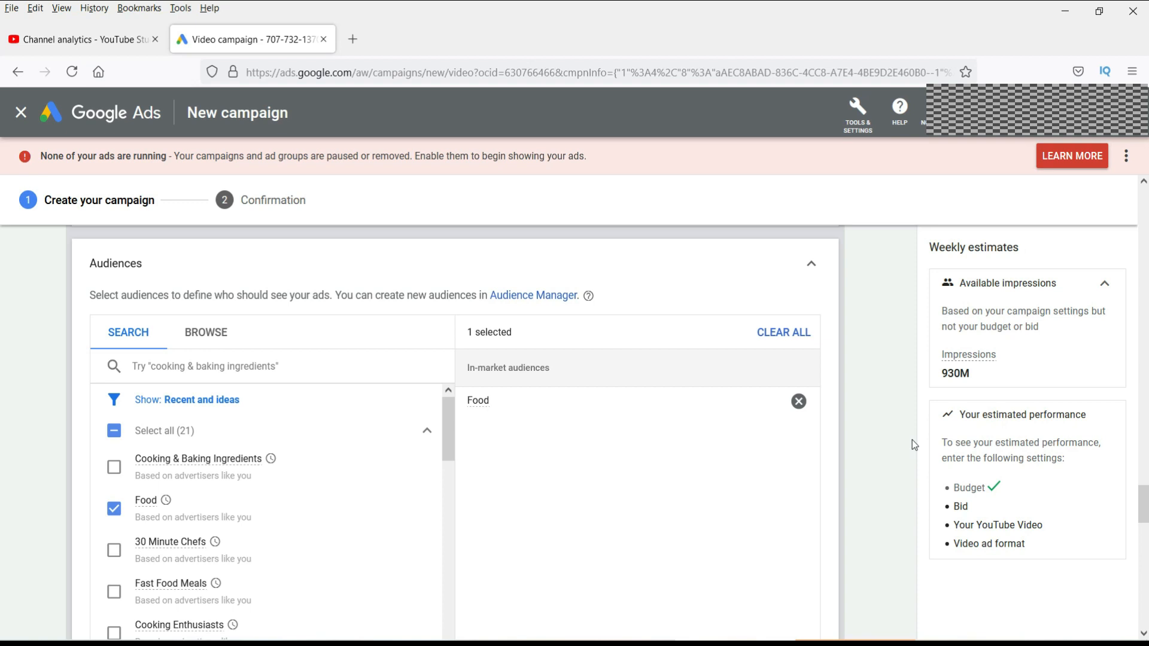
Browse the audiences by interests and habits, and check the available impressions, audience expansion and content targeting settings.
click(193, 341)
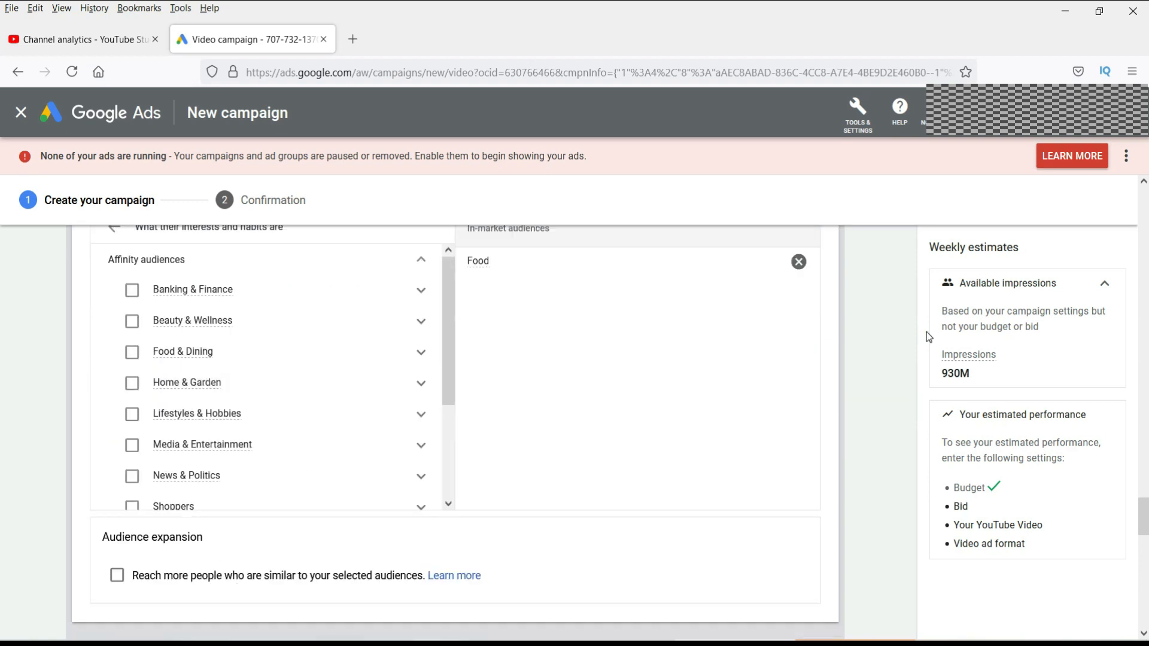
click(908, 324)
double_click(971, 375)
click(873, 390)
scroll(876, 393, down, 1)
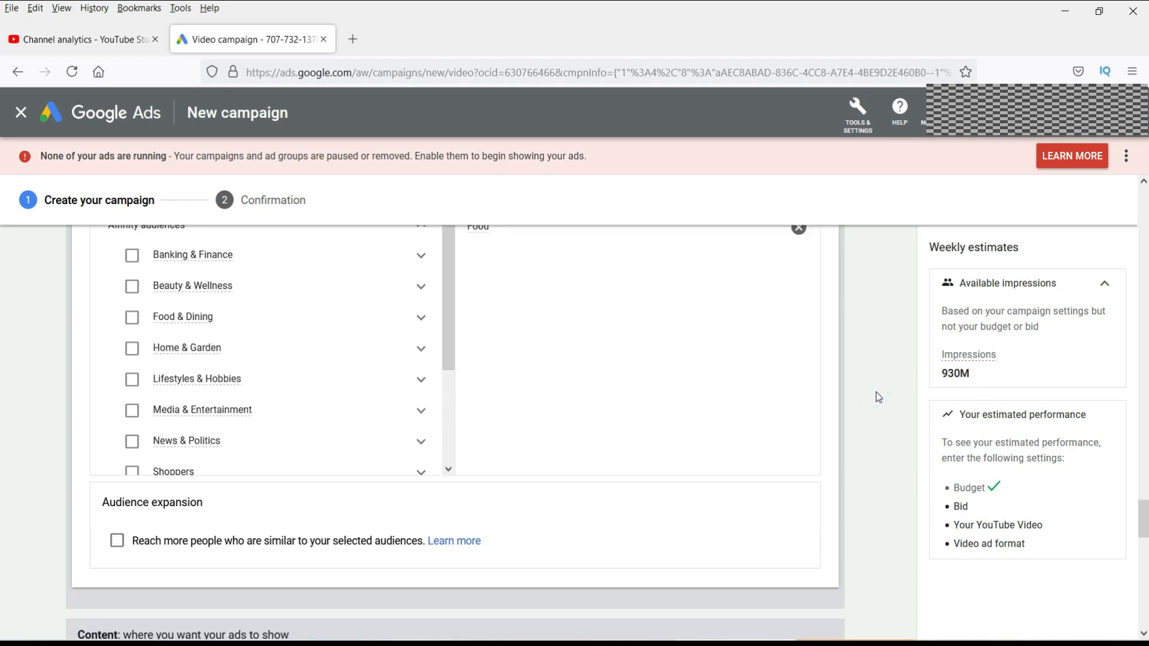
scroll(876, 392, down, 2)
scroll(876, 392, down, 6)
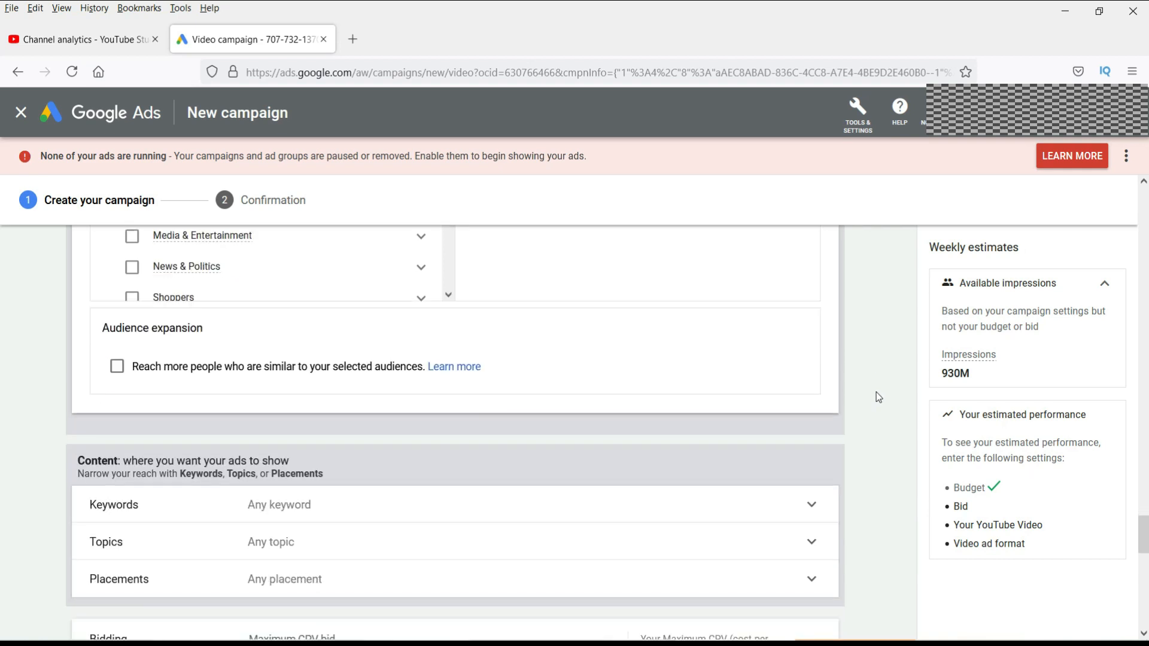
click(345, 405)
click(341, 397)
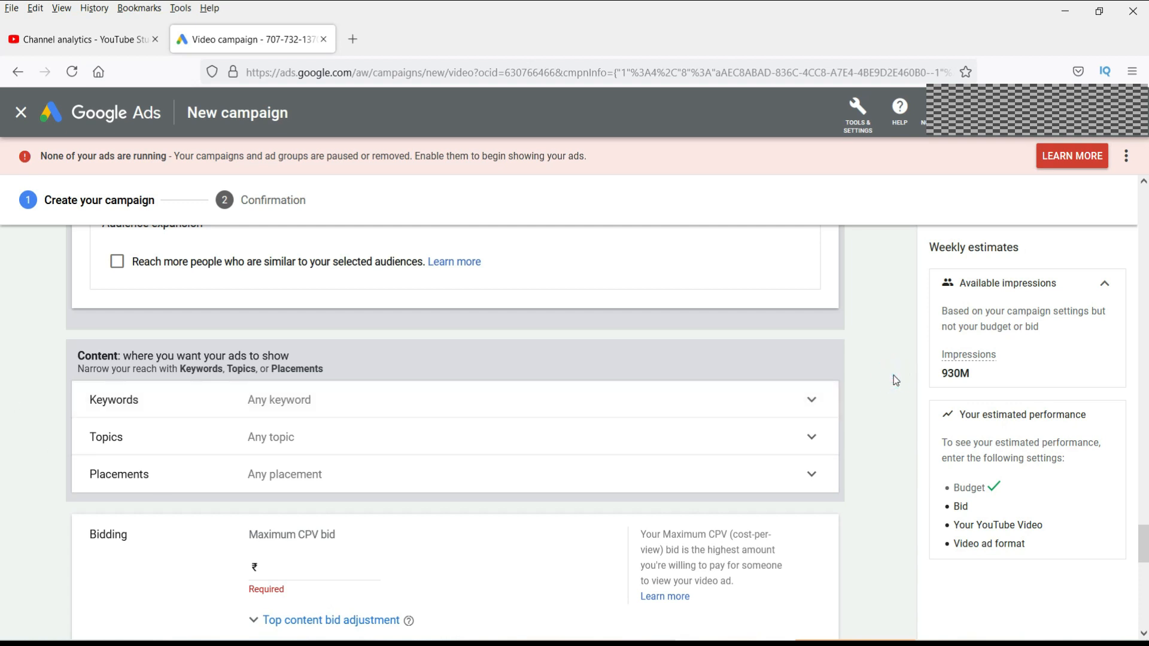
Try targeting the Food topic within Food & Drink, check the available impressions, and remove the topic again.
scroll(896, 380, down, 2)
click(419, 367)
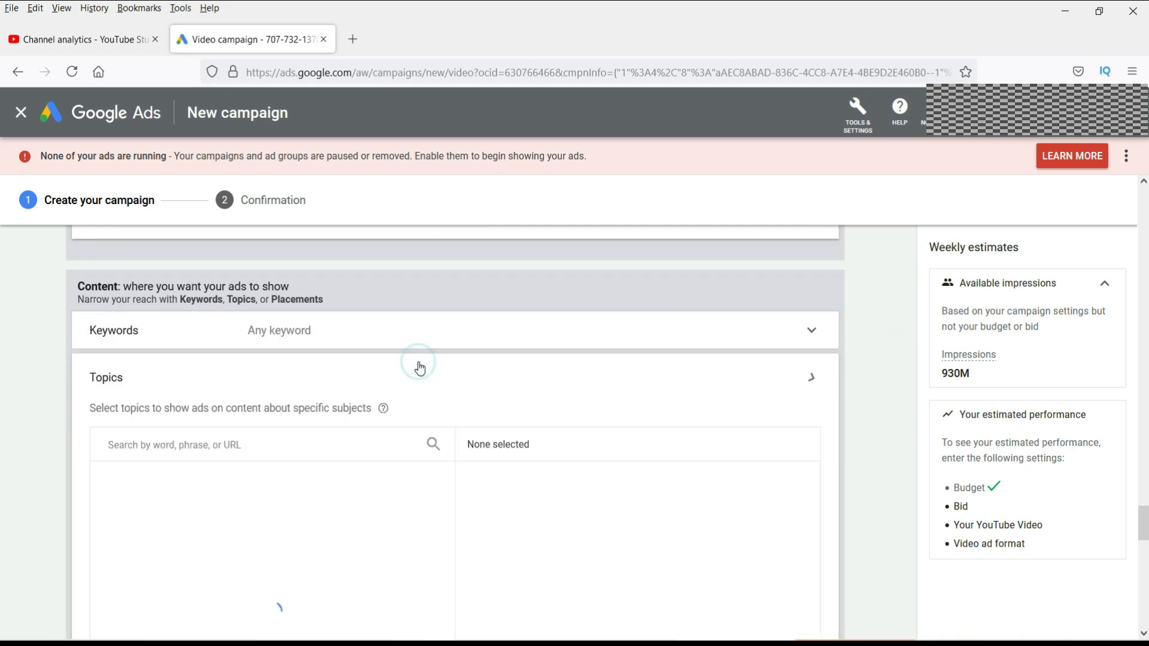
click(144, 338)
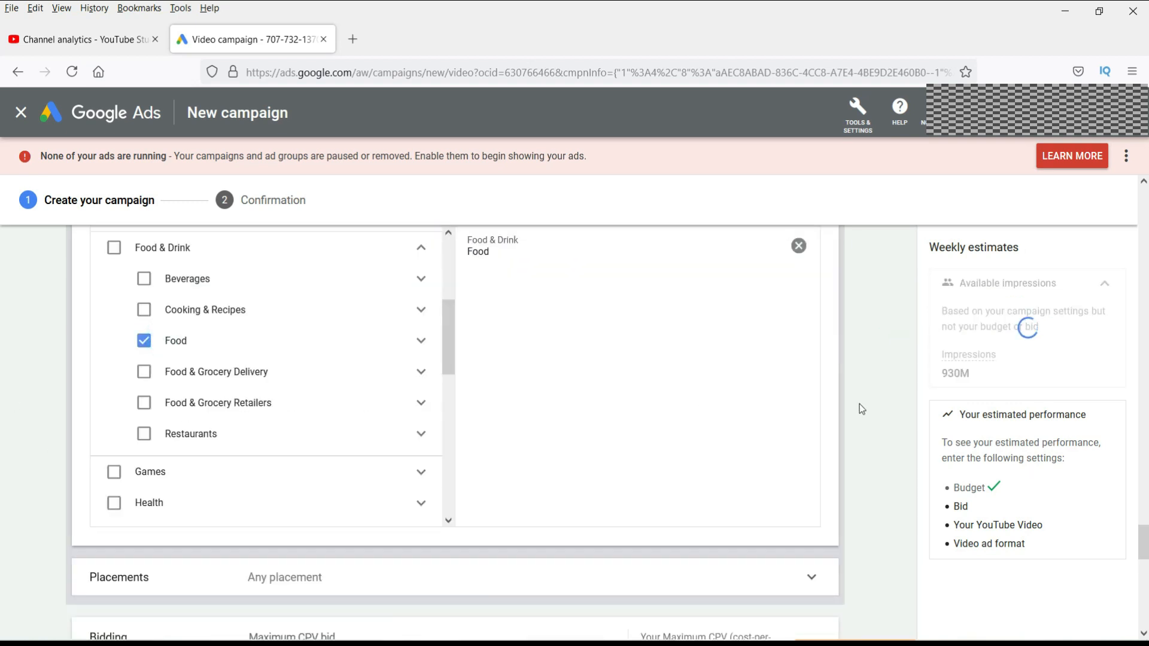
scroll(859, 405, up, 1)
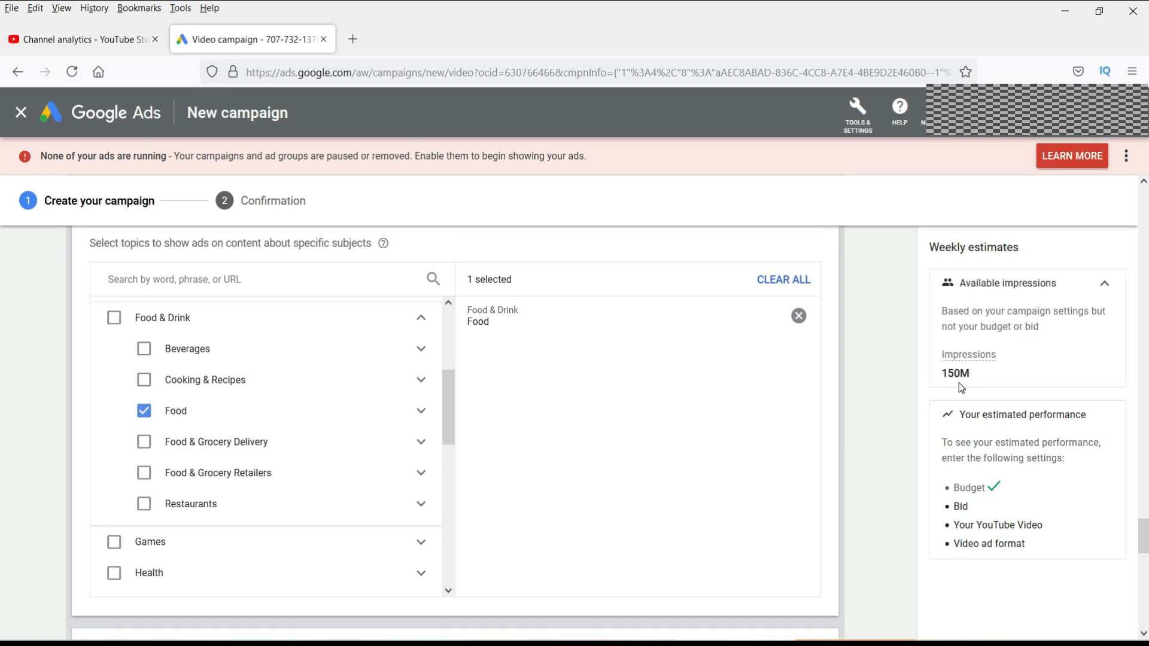
click(144, 410)
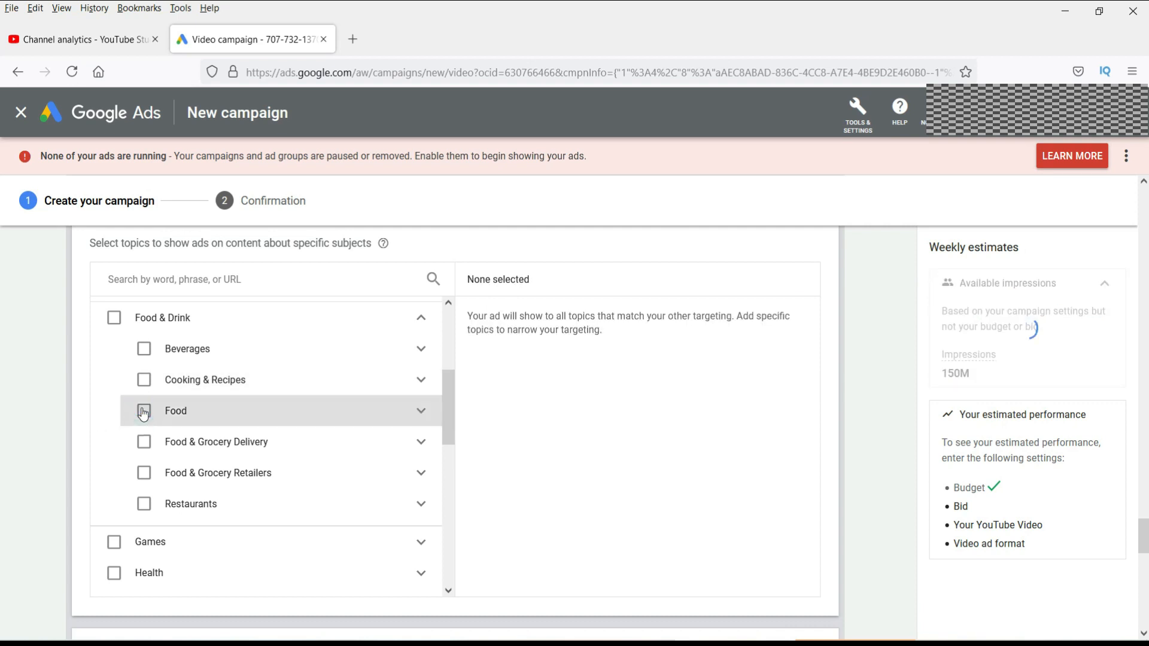
Review the placement types available for the ad group's content targeting.
scroll(912, 461, down, 5)
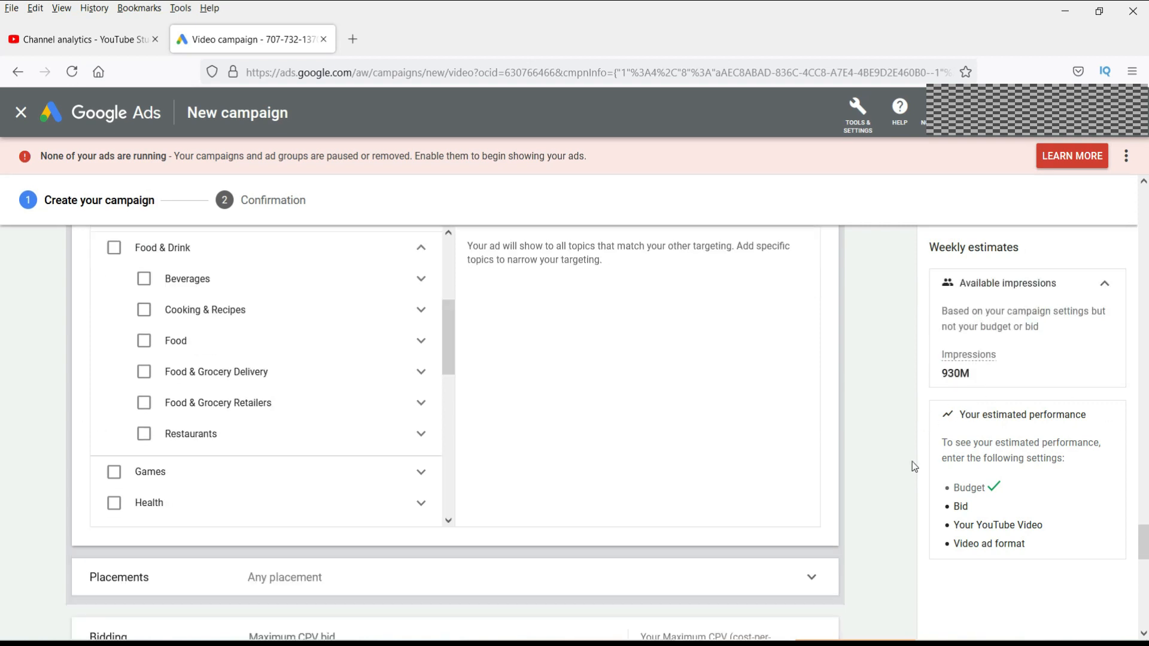
click(407, 333)
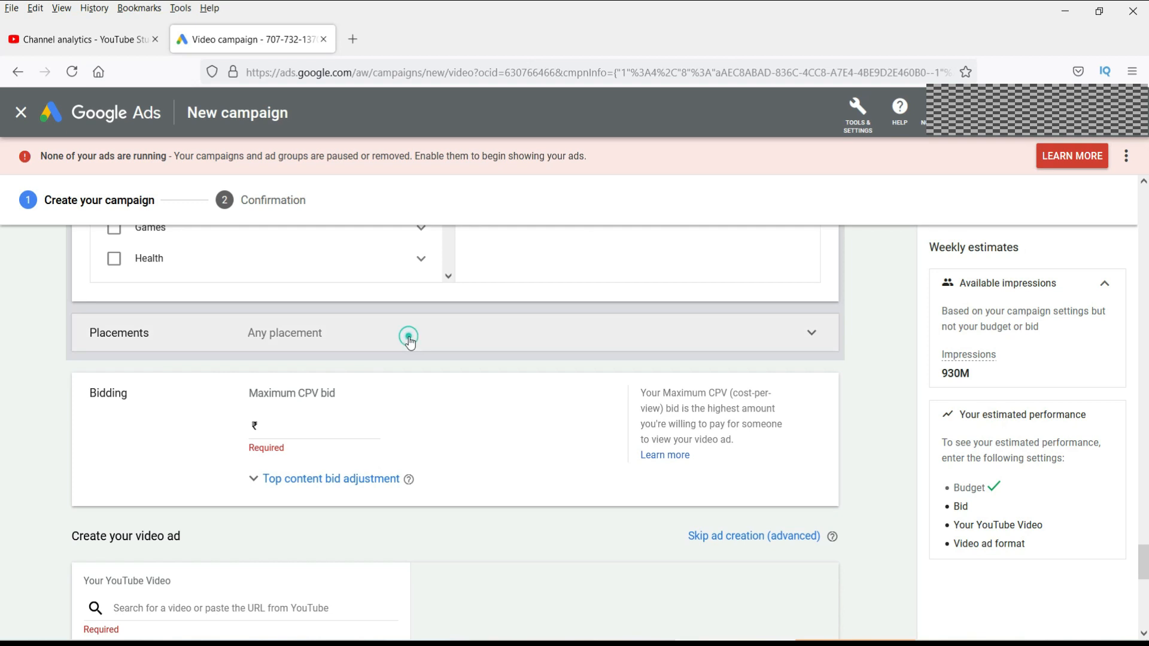
scroll(901, 355, down, 4)
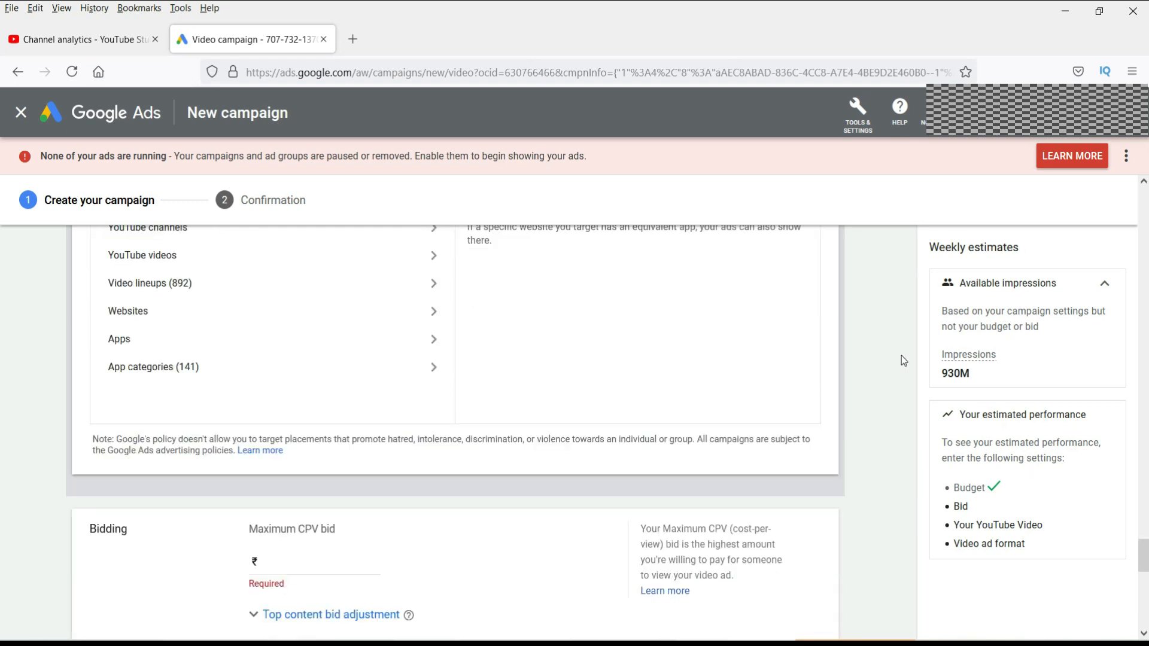
Set the ad group's maximum CPV bid to ₹0.17.
click(308, 462)
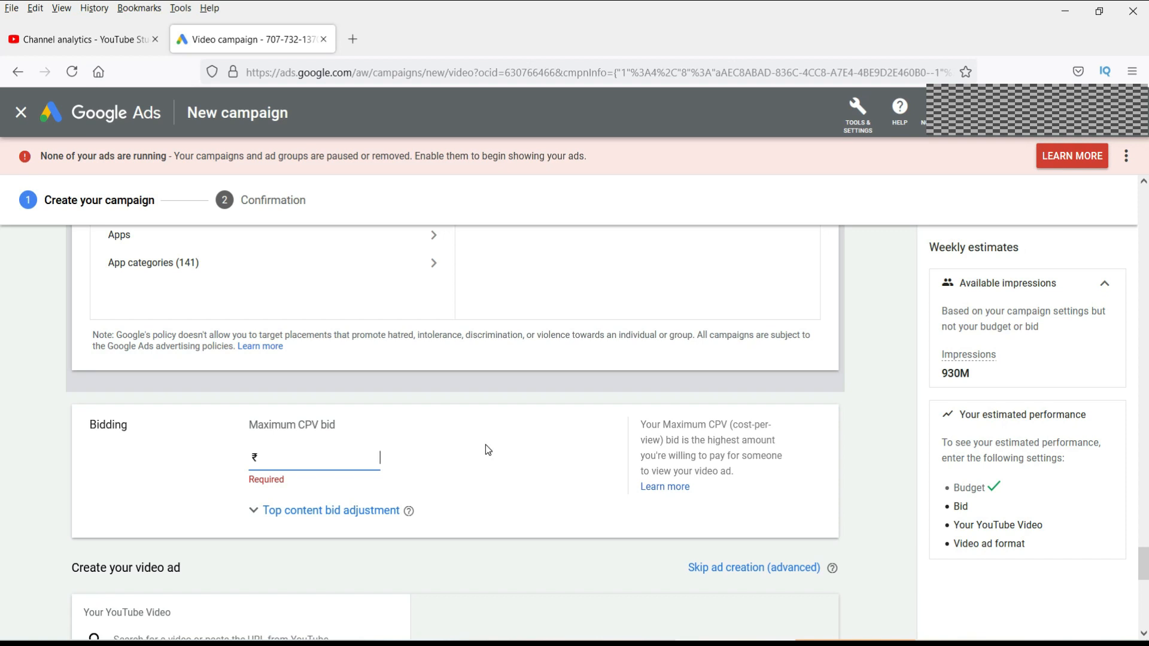
text(0.17)
click(485, 445)
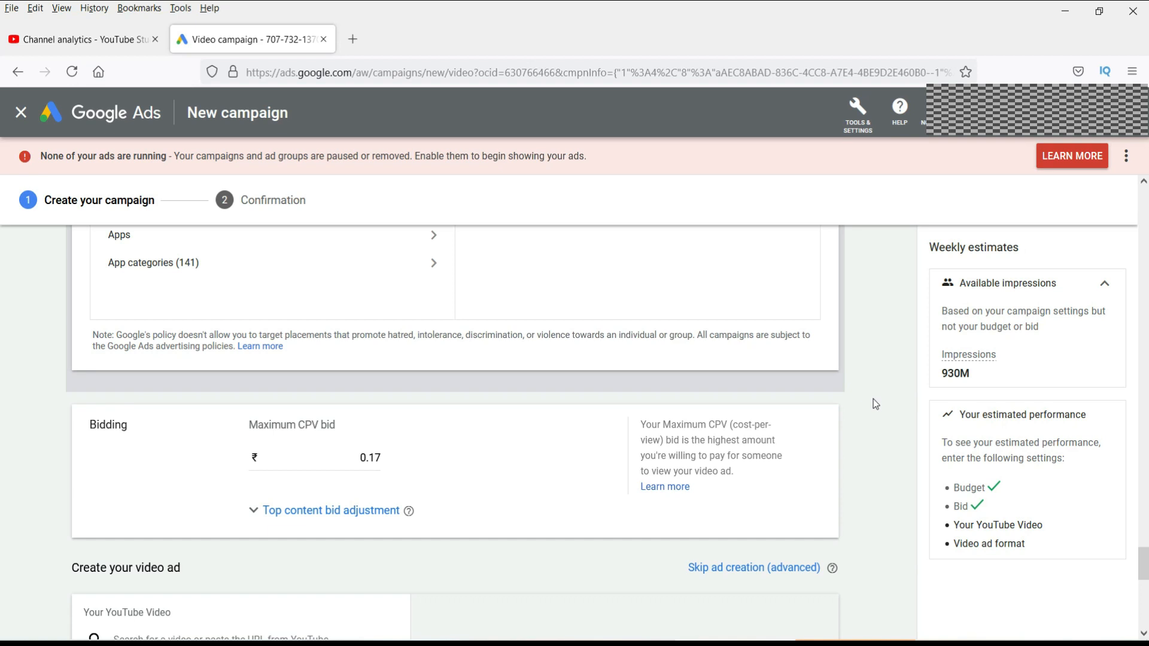
Switch to YouTube Studio and copy the video link of "5 Best Monsoon Recipes" from the channel content for the video ad.
scroll(891, 406, down, 2)
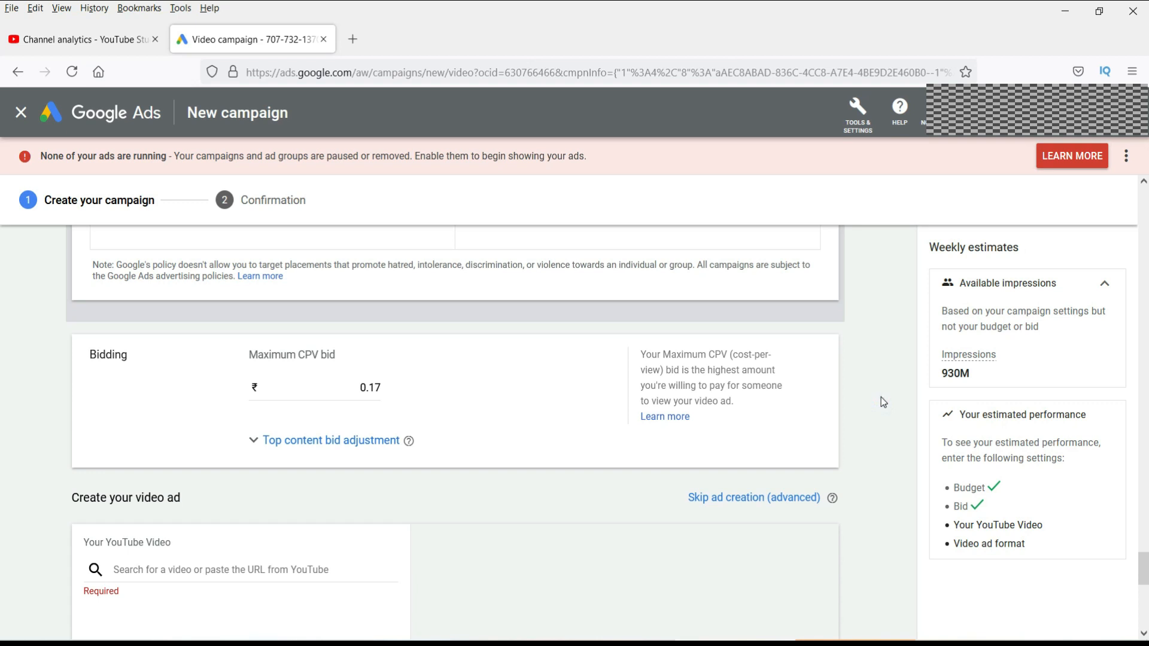
scroll(880, 397, down, 3)
scroll(881, 401, down, 1)
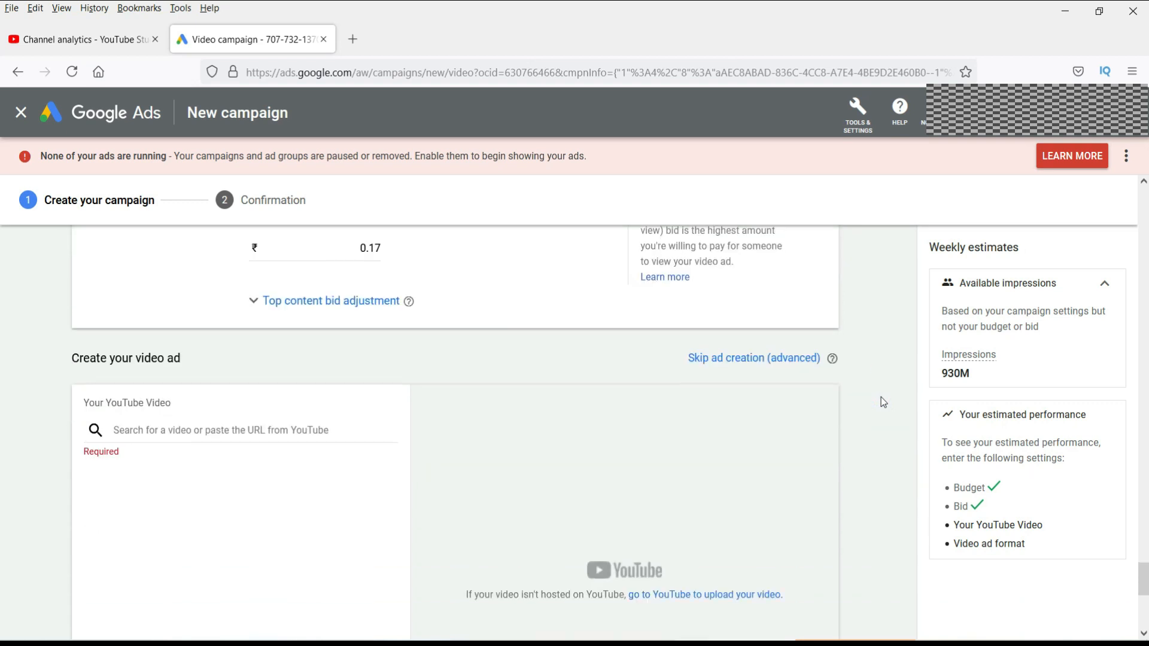
click(20, 437)
scroll(168, 383, down, 2)
click(168, 362)
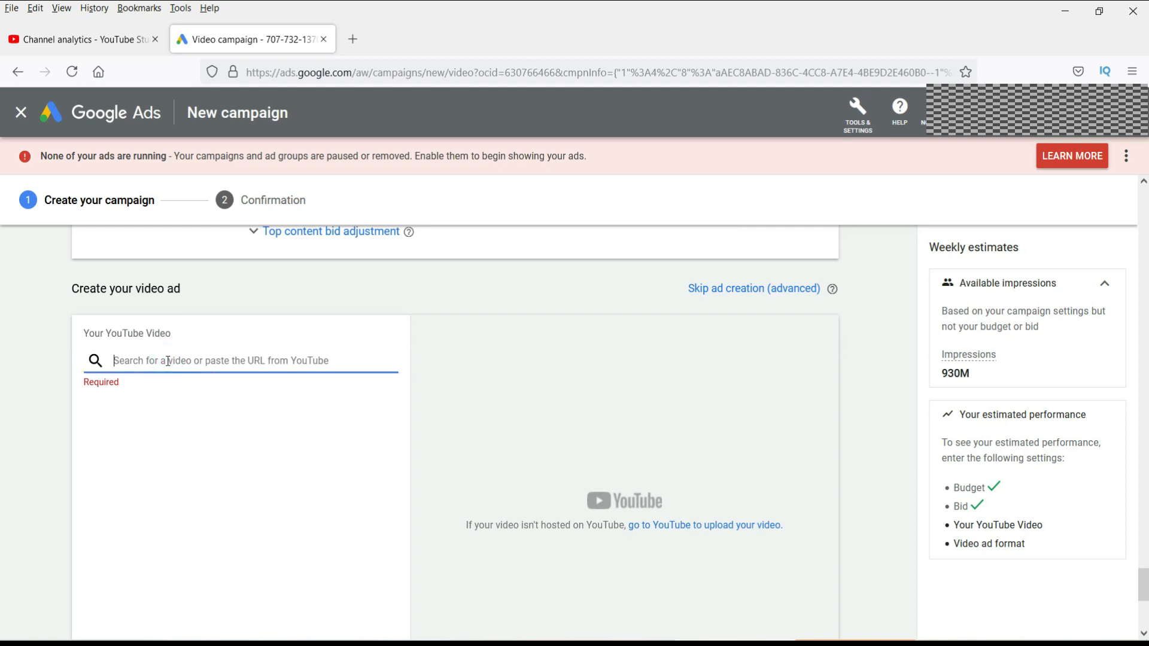
click(63, 37)
click(82, 359)
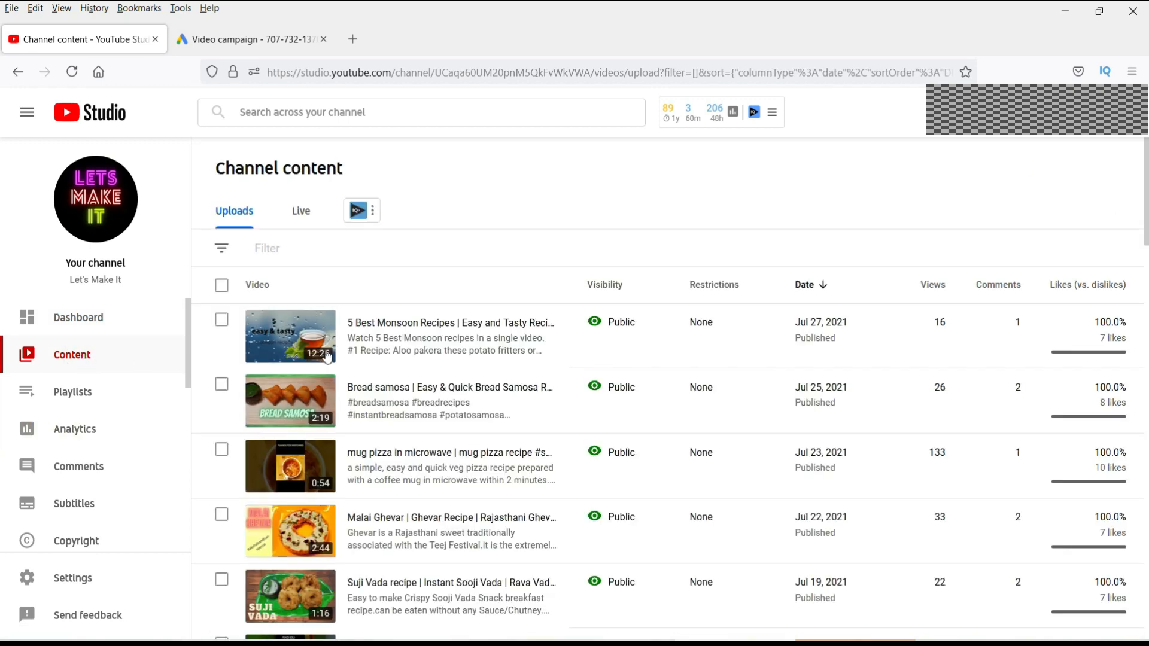
click(362, 326)
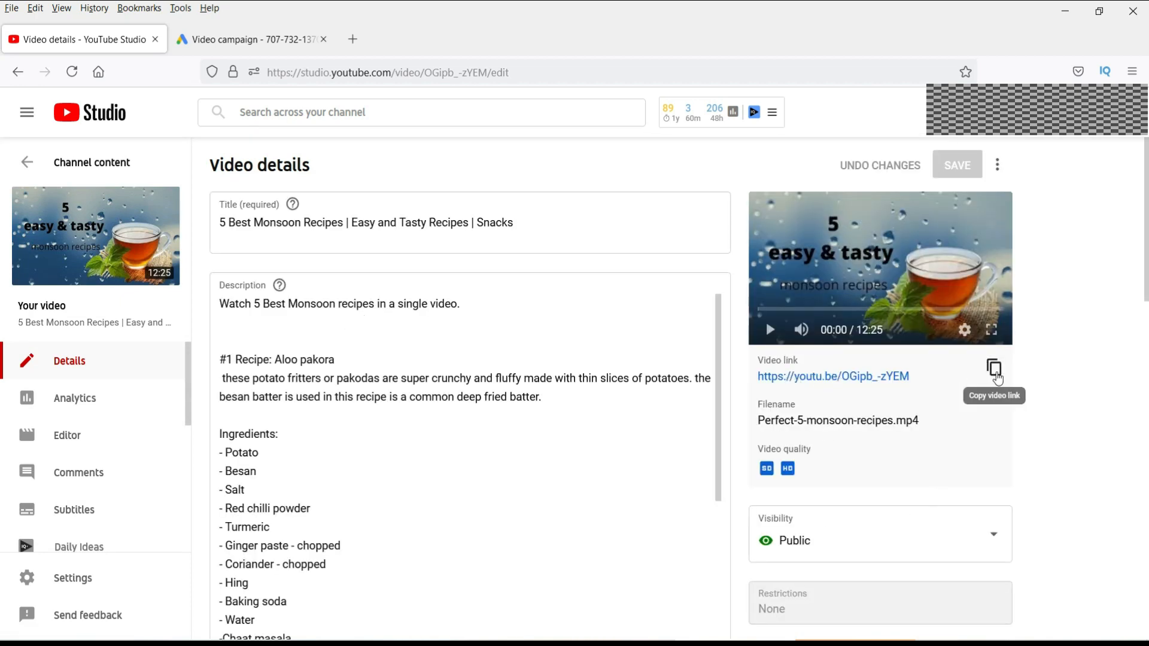
click(994, 367)
Return to Google Ads, paste the copied link as the ad's YouTube video and choose the Video discovery ad format.
click(251, 39)
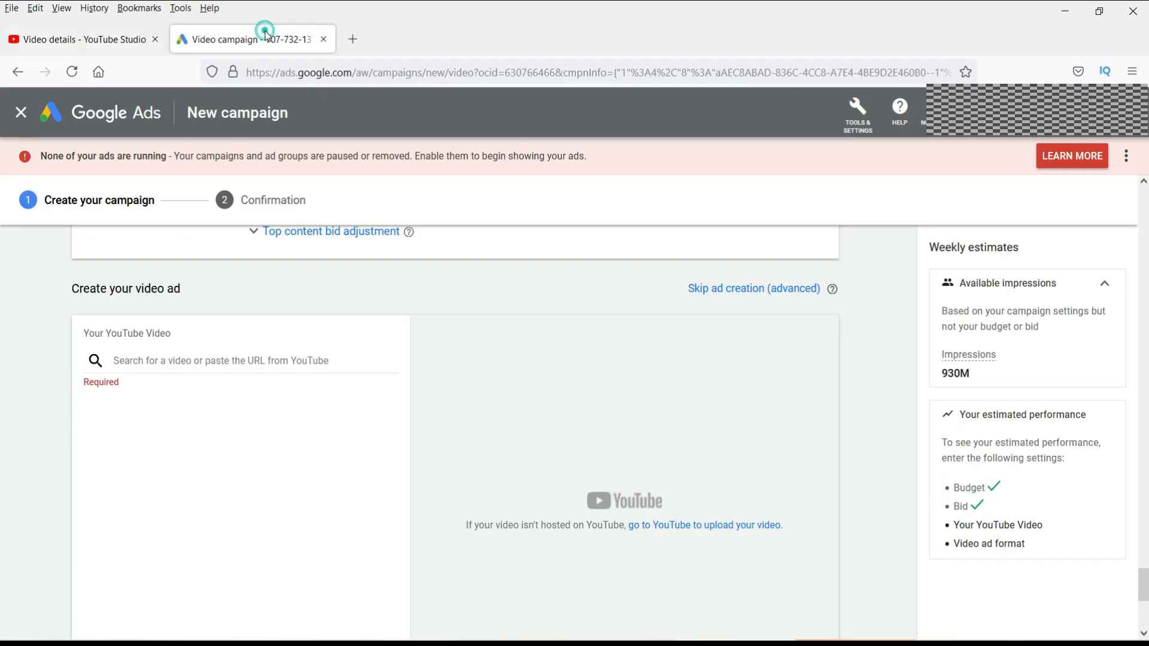
key(ctrl+v)
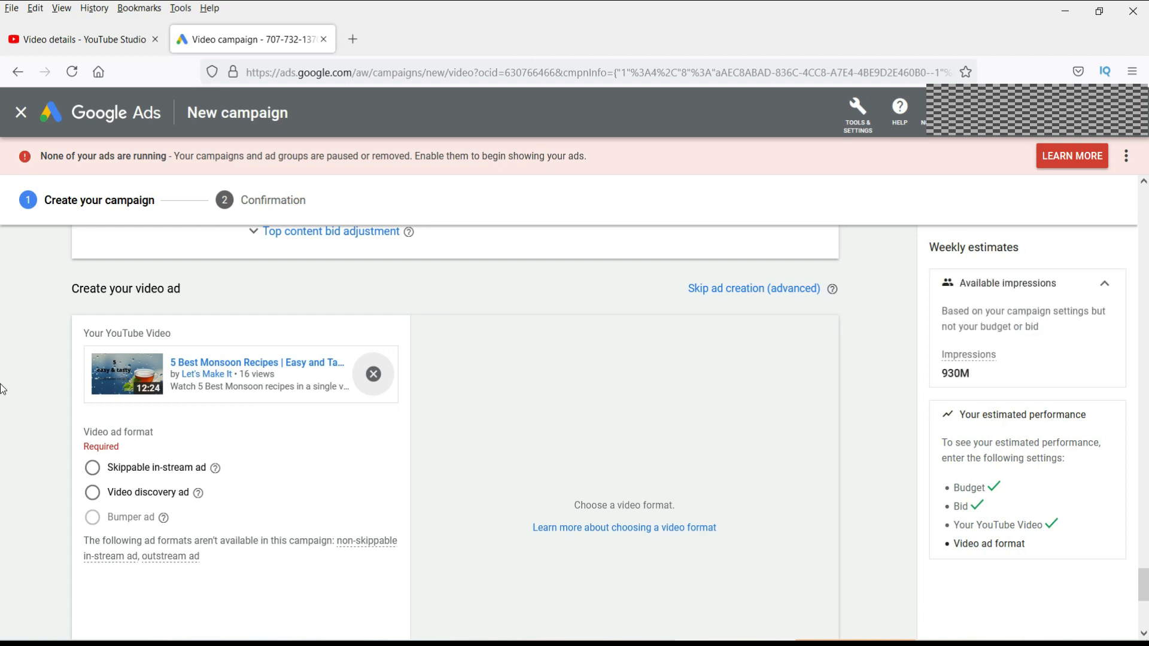
scroll(2, 389, down, 1)
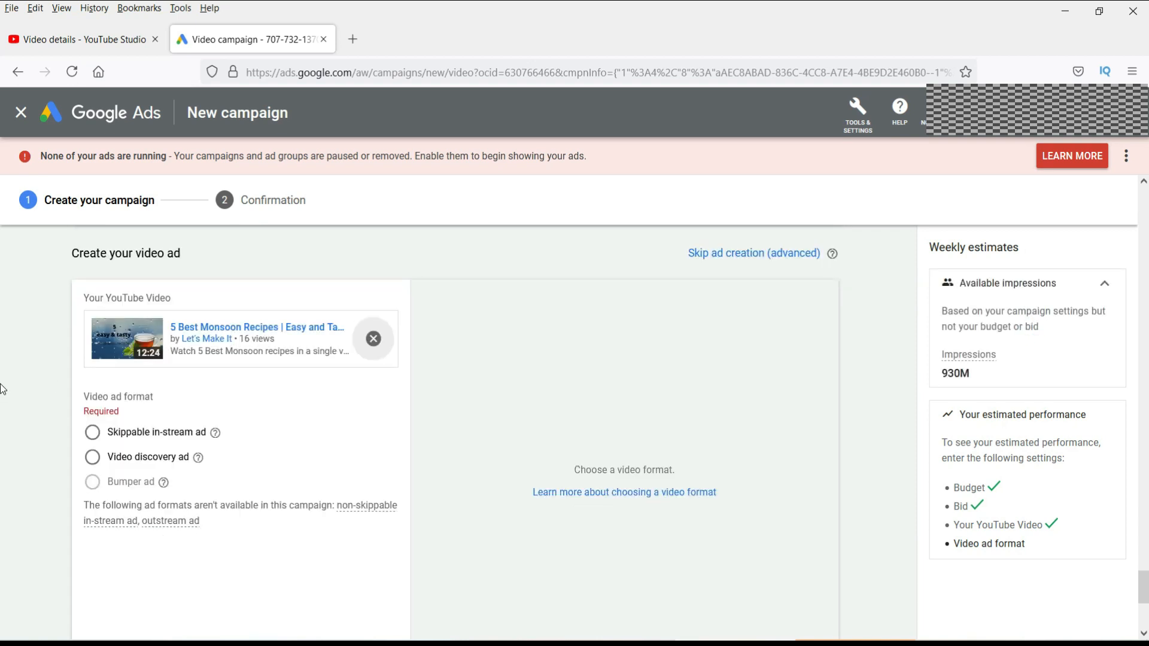
click(93, 458)
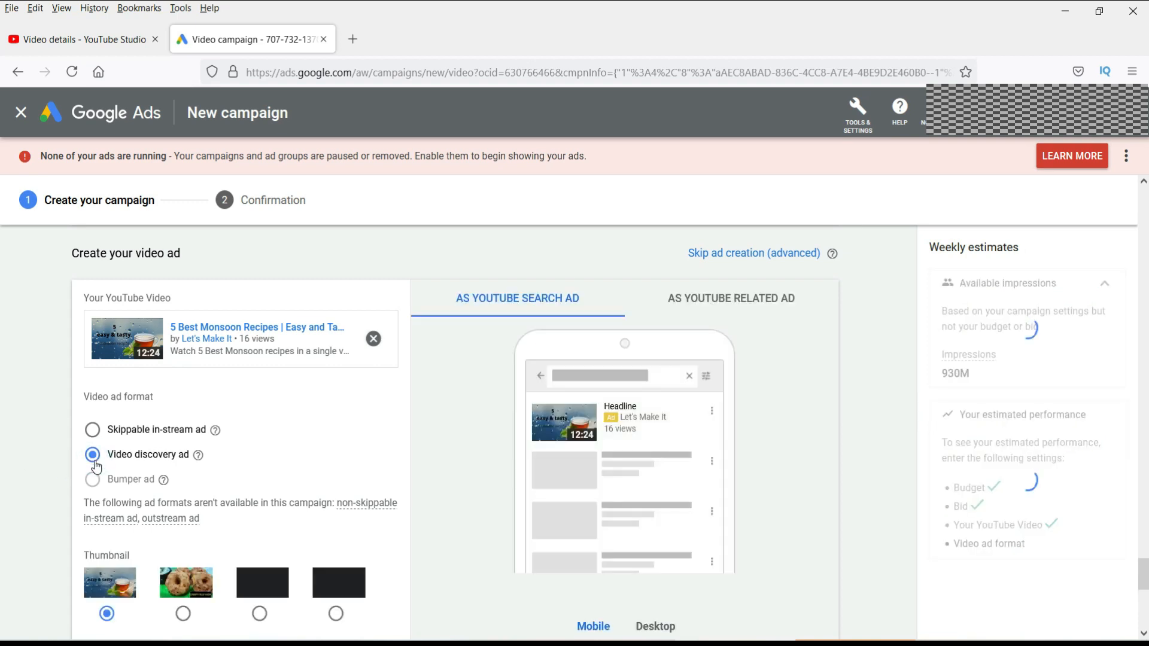
Enter "5 Best Monsoon Recipes | Tasty Recipes" as the video ad's headline.
scroll(9, 448, down, 2)
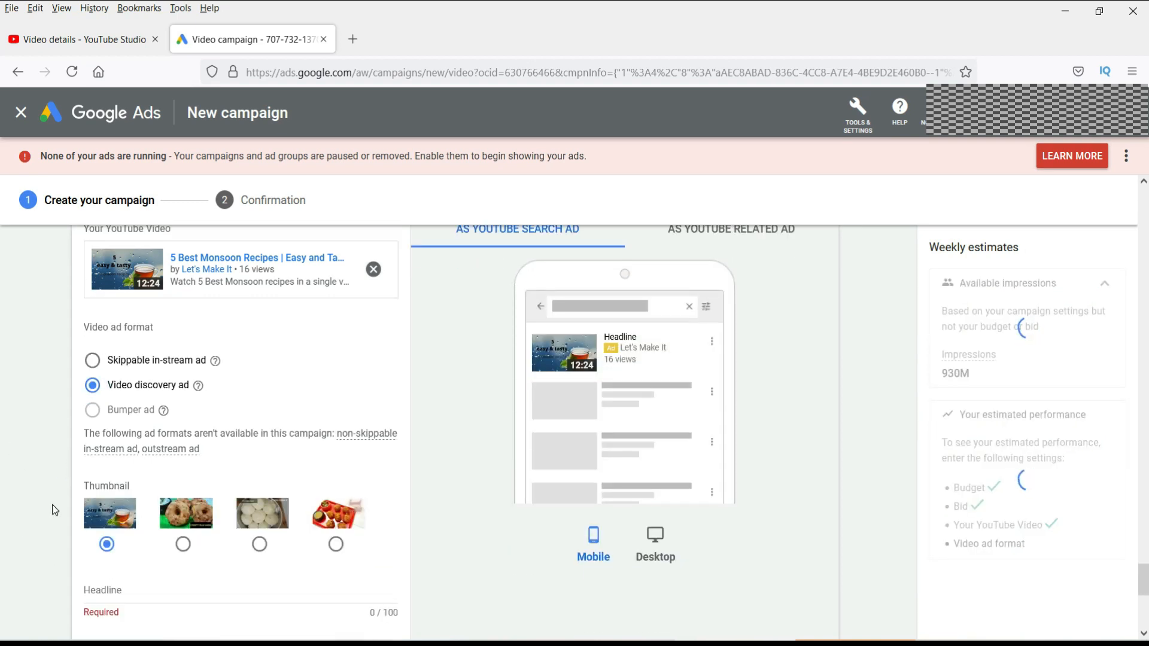
scroll(60, 511, down, 2)
click(118, 526)
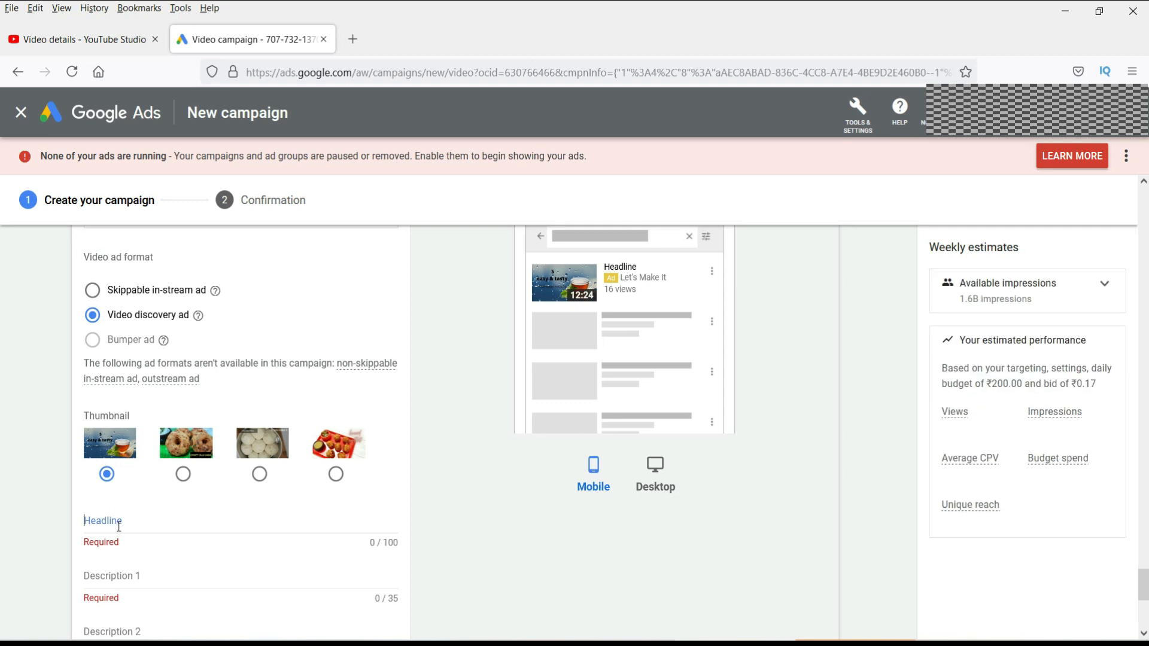
text(5Best)
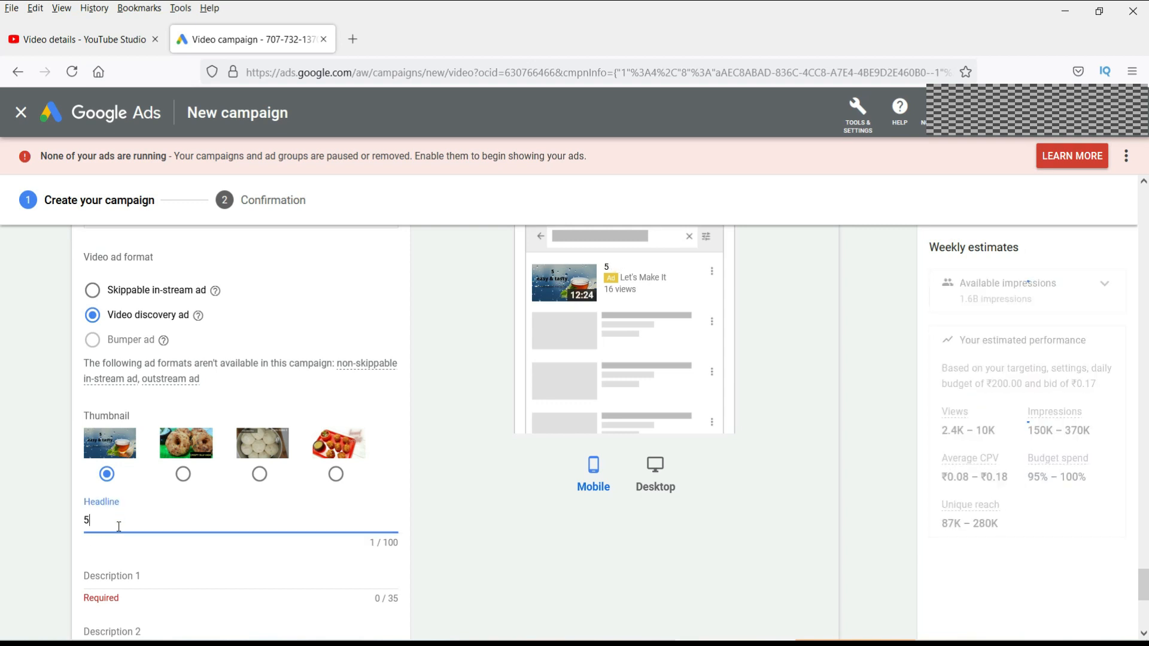
key(BackSpace)
key(BackSpace)
key(BackSpace)
key(BackSpace)
key(BackSpace)
key(BackSpace)
text(5 Best Monsoon Recipes | Tasty Recipes)
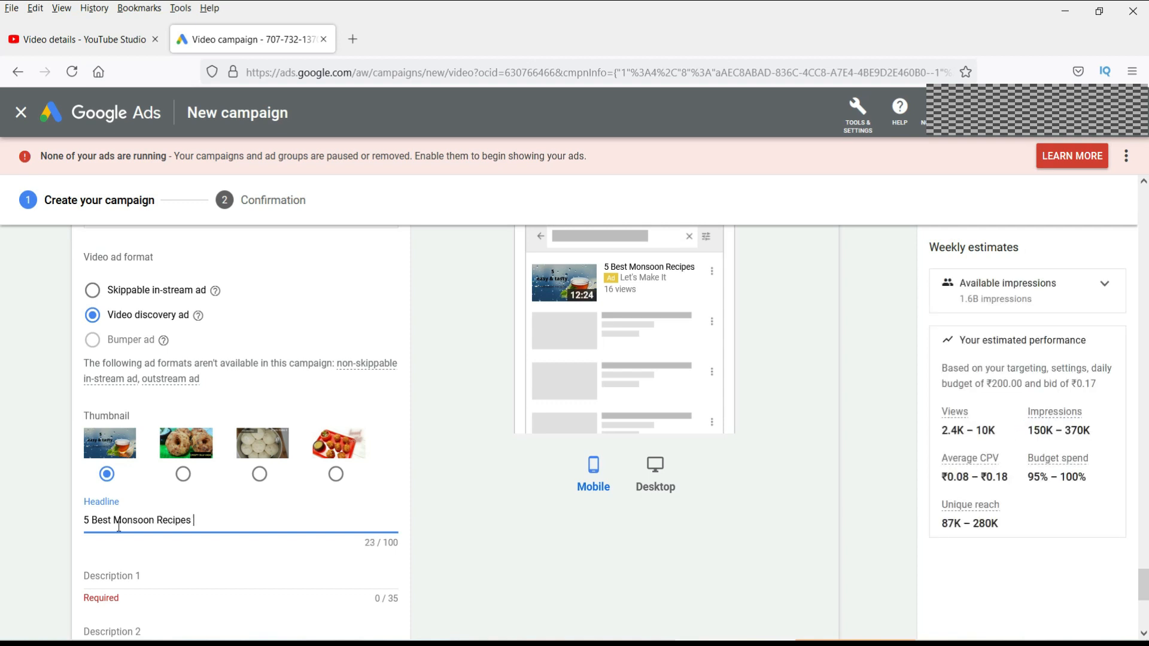
Switch to YouTube Studio and read through the monsoon recipes video's description for the names of the featured recipes.
scroll(154, 518, down, 1)
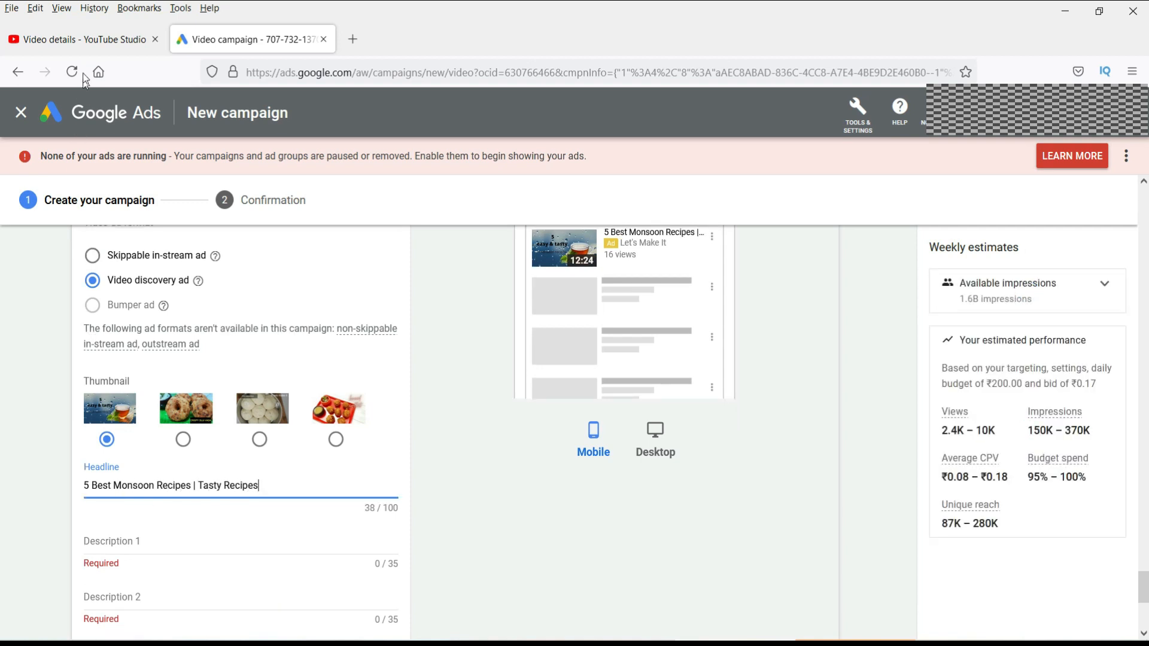
click(87, 40)
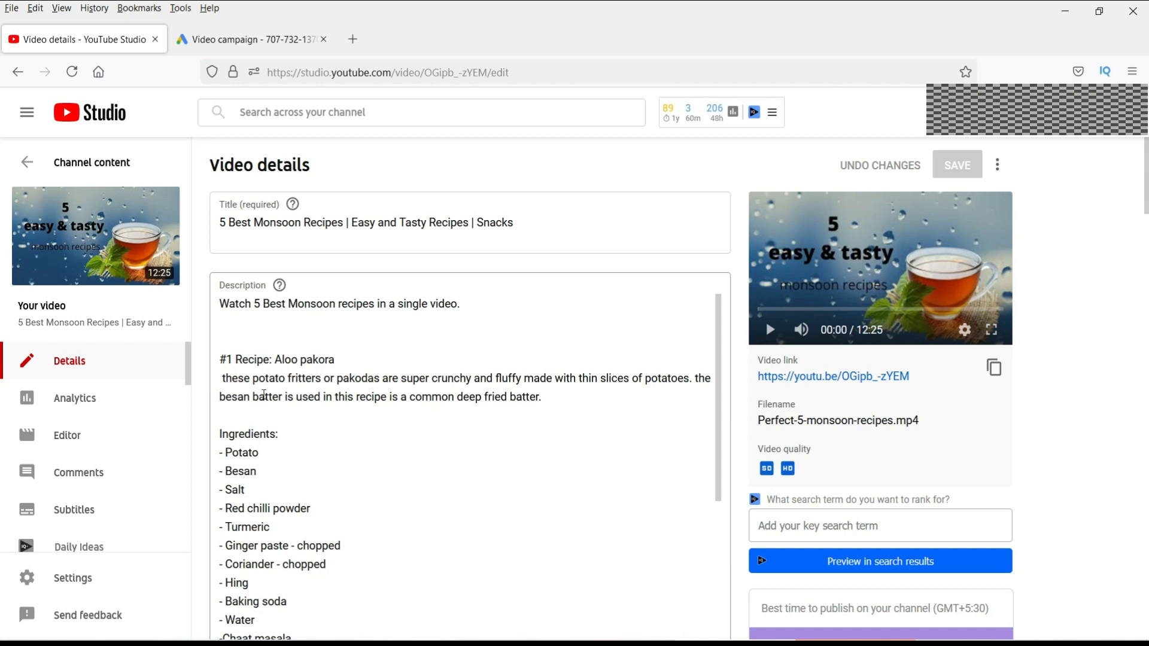
scroll(498, 372, down, 15)
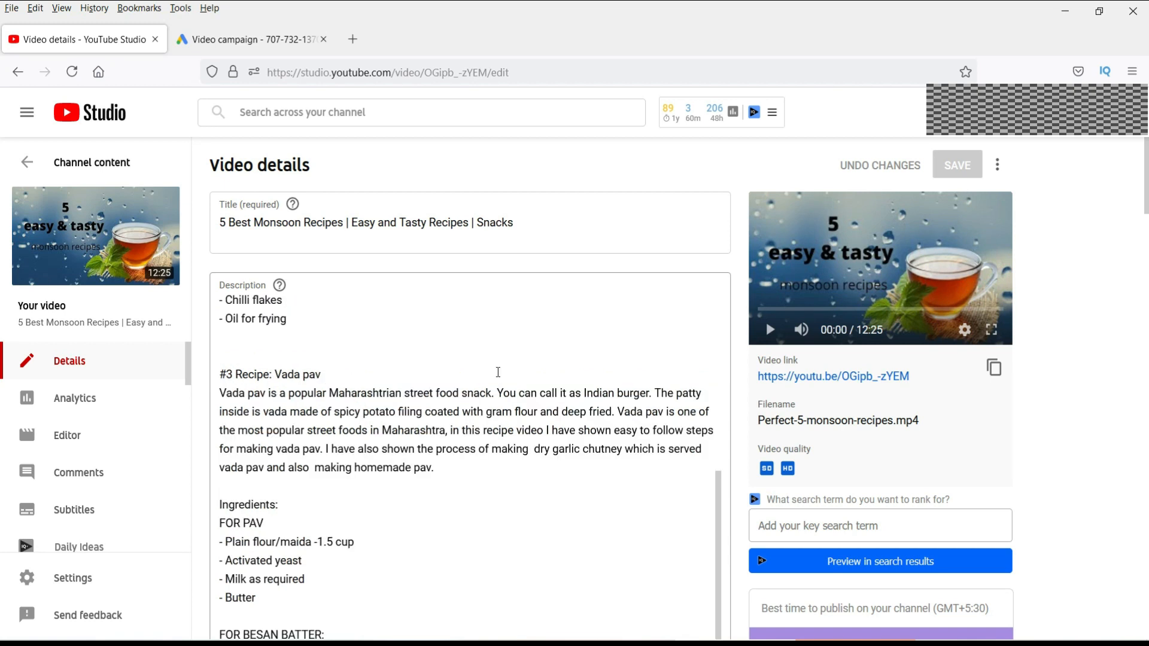
scroll(498, 372, up, 15)
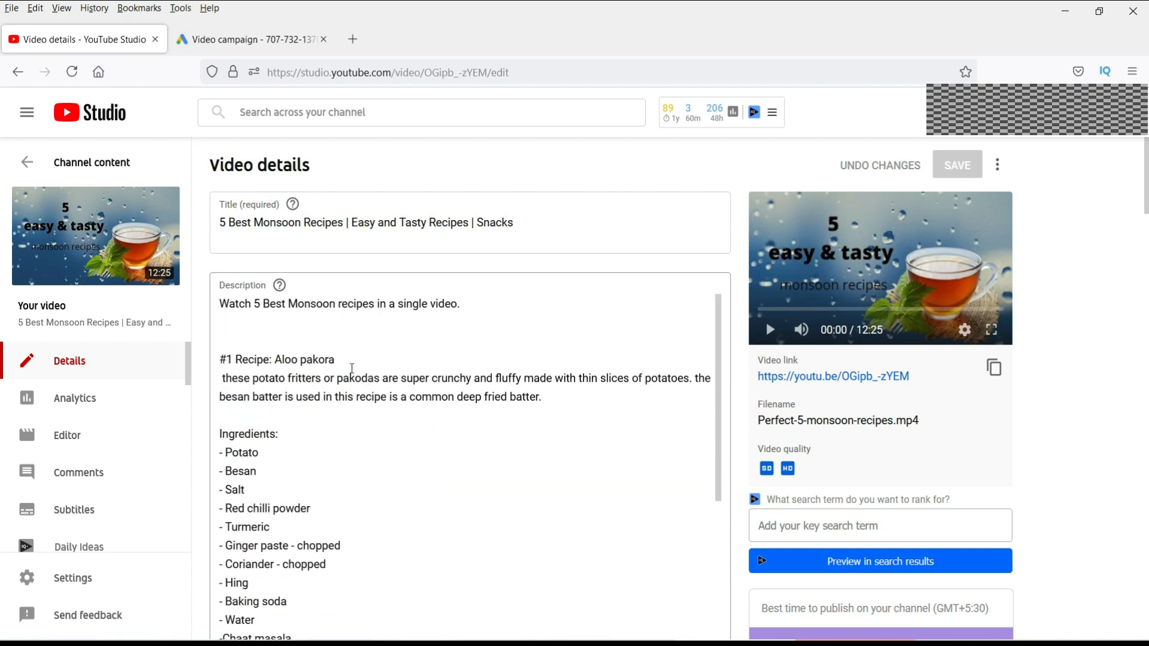
scroll(358, 359, down, 6)
scroll(358, 371, down, 9)
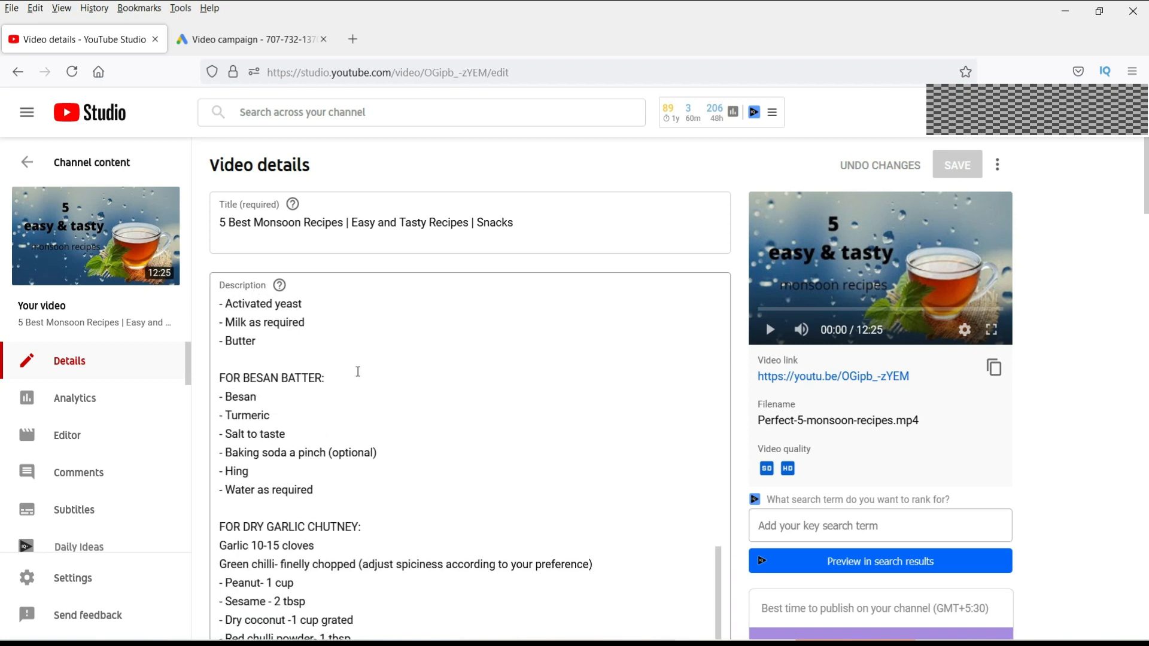
scroll(358, 372, down, 3)
Return to Google Ads and enter "Aloo Pakora, Suji Vada, Wada Pav," as the video ad's Description 1.
click(210, 37)
click(129, 554)
text(Aloo Pakora, Suji Vada, Wada Pav,)
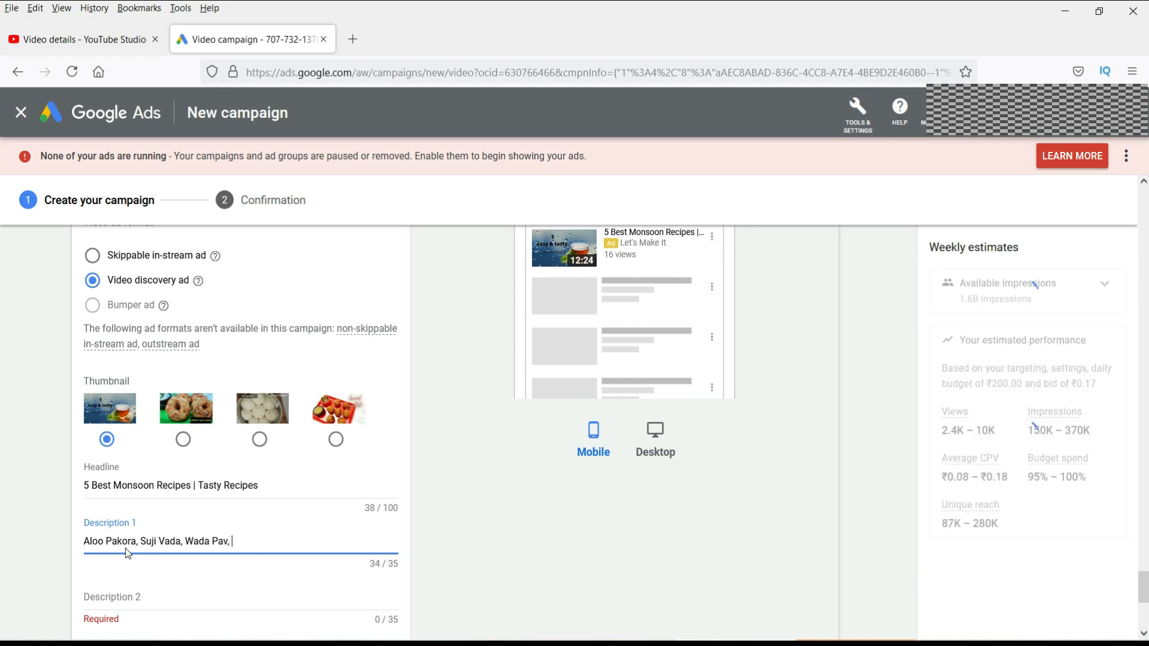
Switch to YouTube Studio and look up the remaining recipe names further down the video's description.
click(90, 39)
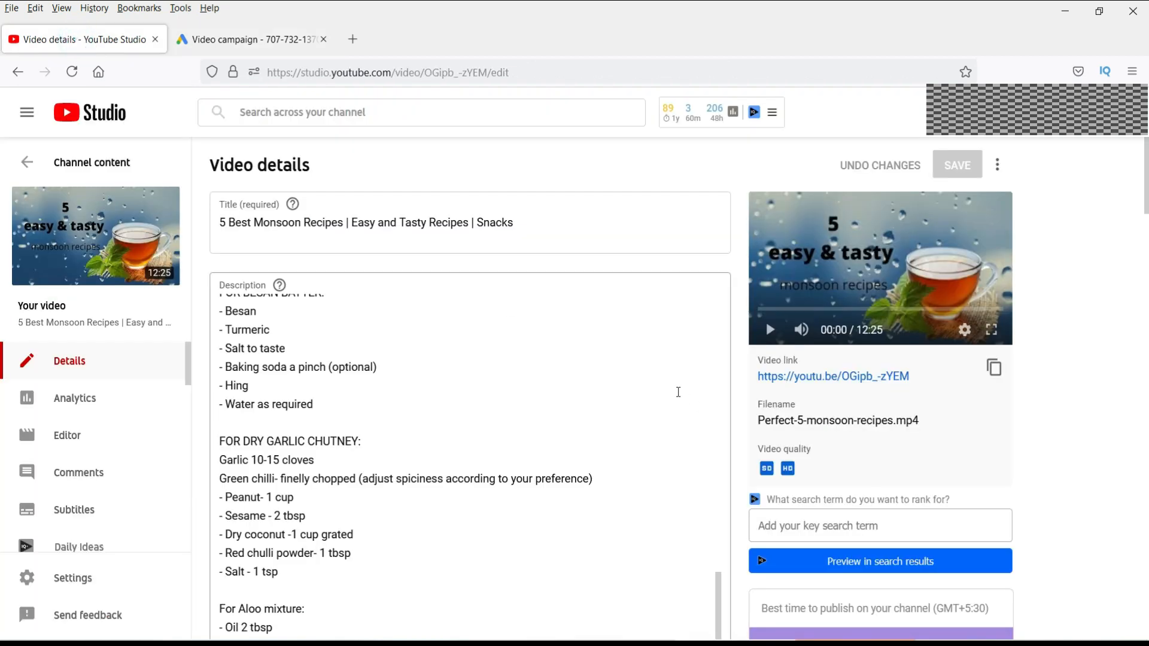
scroll(678, 392, down, 15)
scroll(677, 392, down, 3)
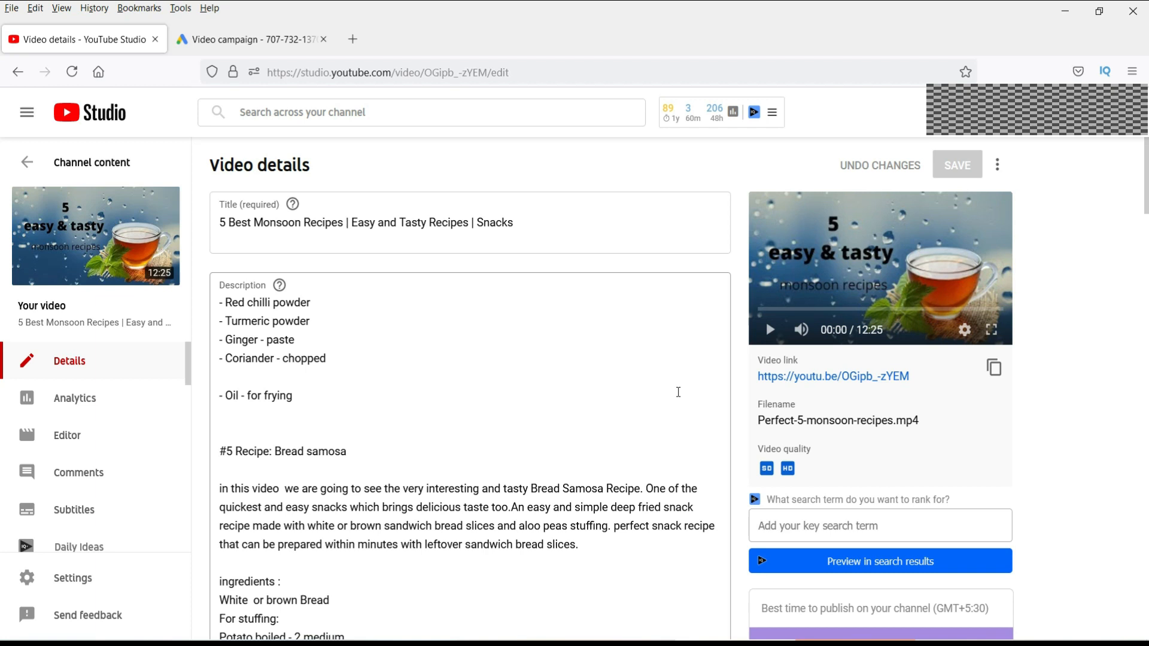
Return to Google Ads, try adding a bread recipe to Description 1, and trim the text to "Aloo Pakora, Suji Vada, Wada Pav".
click(248, 39)
click(267, 531)
text(rea)
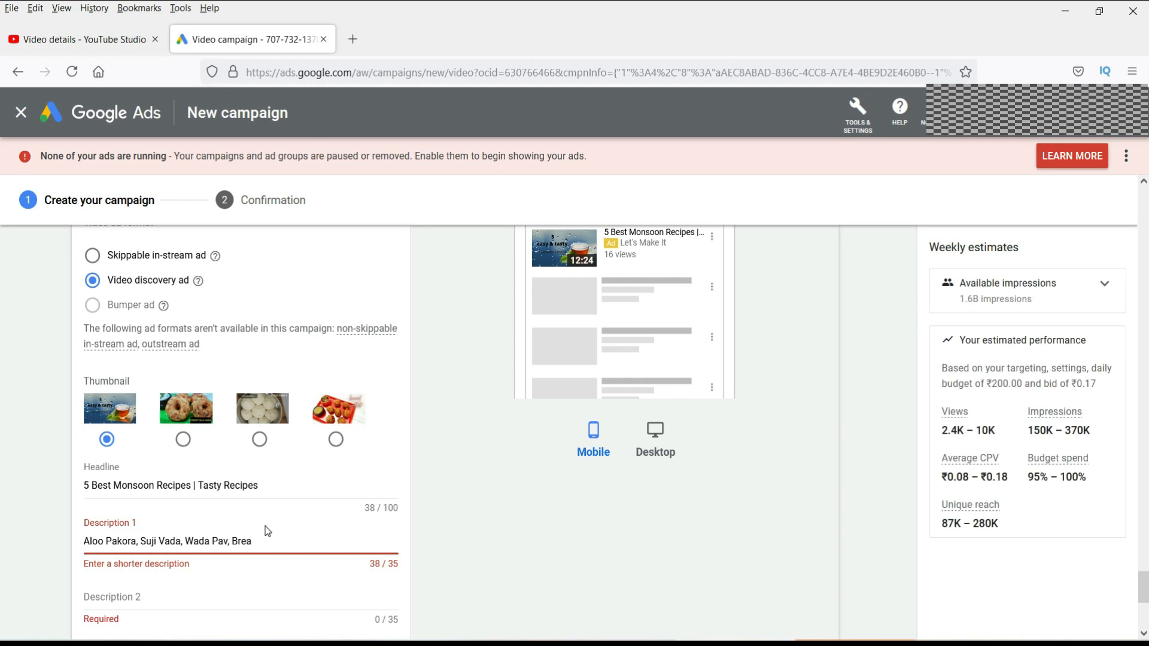
key(BackSpace)
key(BackSpace)
key(BackSpace)
key(BackSpace)
key(BackSpace)
key(BackSpace)
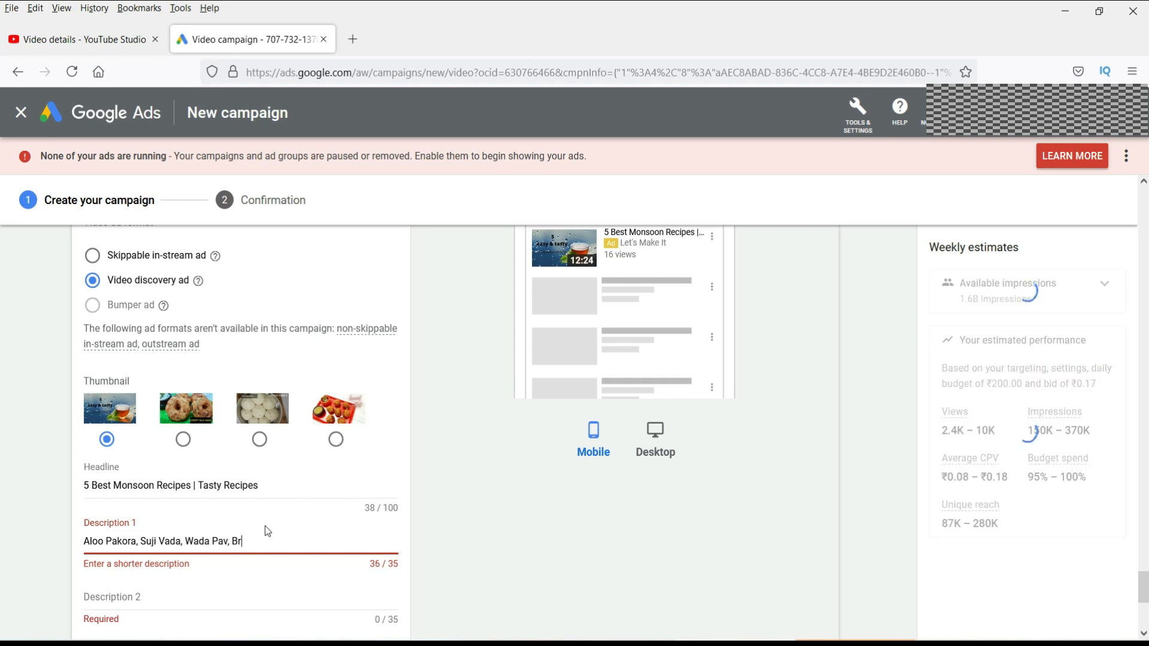
Enter "Bread Samosa, Bread Cutlet" as the video ad's Description 2.
scroll(265, 526, down, 1)
click(174, 527)
text(Bread Samo)
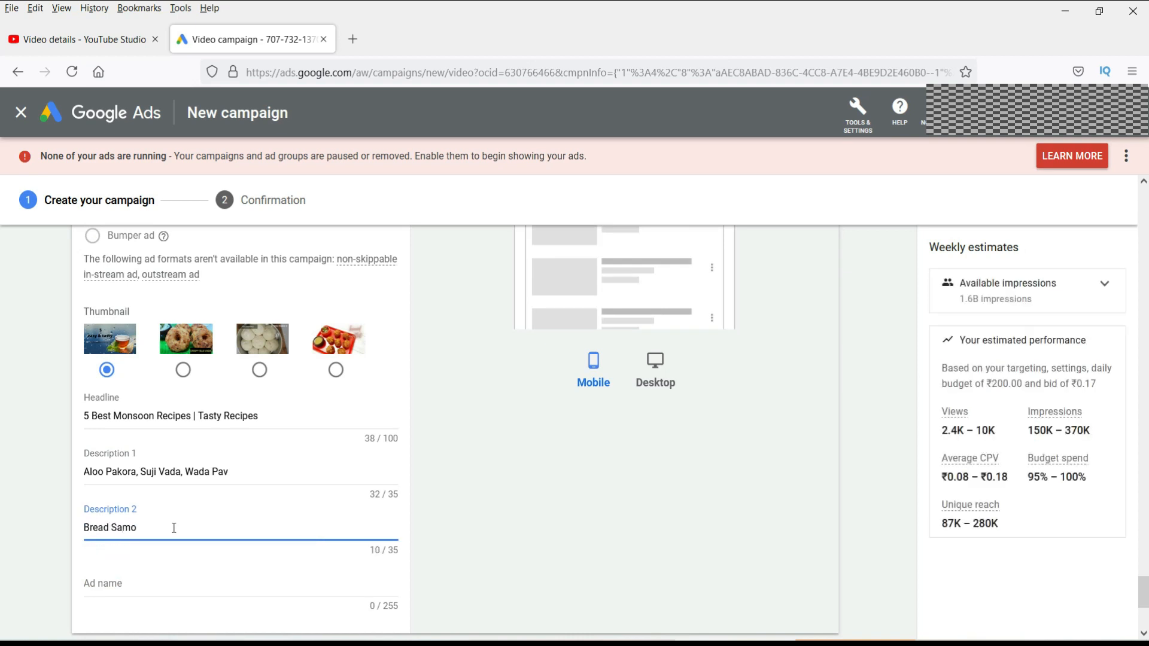
text(sa, Bread Cutlet)
Change the video ad's headline to "5 Best Monsoon Recipes | Home Made | Tasty Recipes".
click(272, 433)
text(| Home made)
click(567, 457)
drag(199, 415, 330, 416)
text(Home Made | Tasty Recipes)
click(596, 492)
Preview the YouTube search ad in its desktop layout and in its mobile layout.
scroll(592, 489, up, 1)
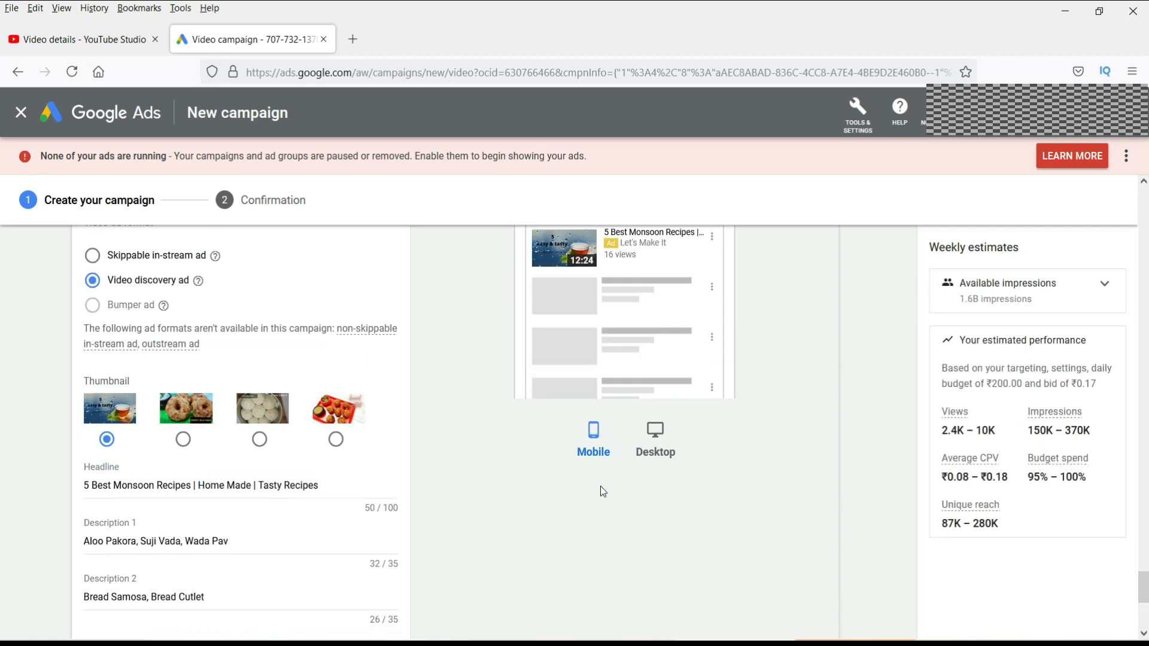
scroll(699, 489, up, 2)
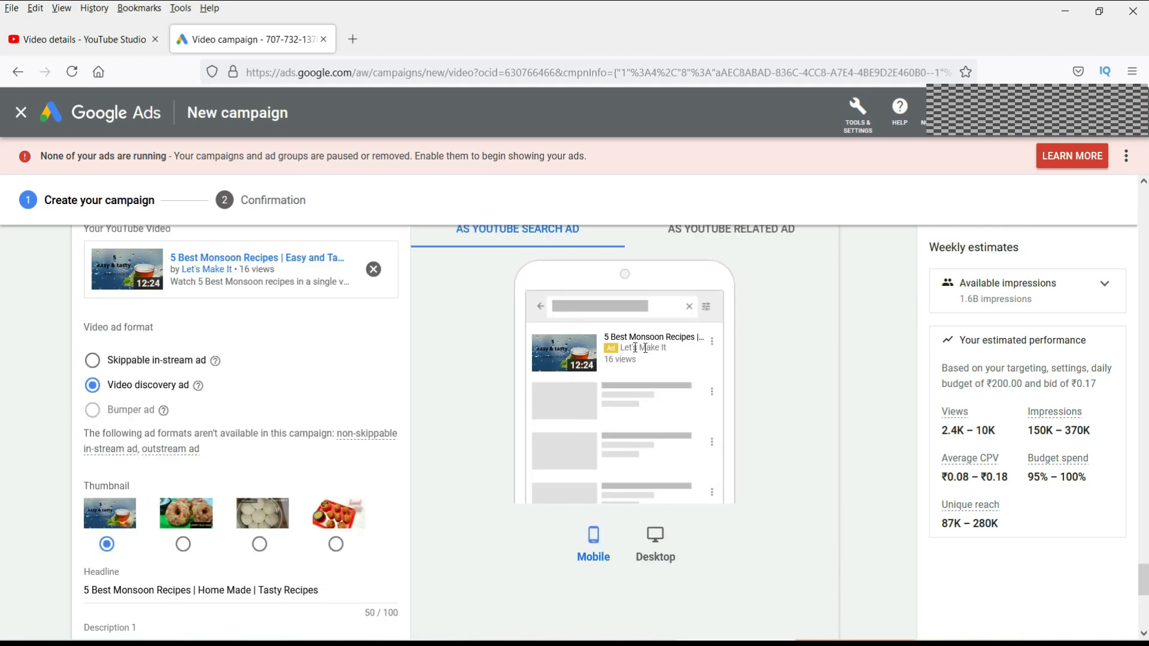
click(656, 546)
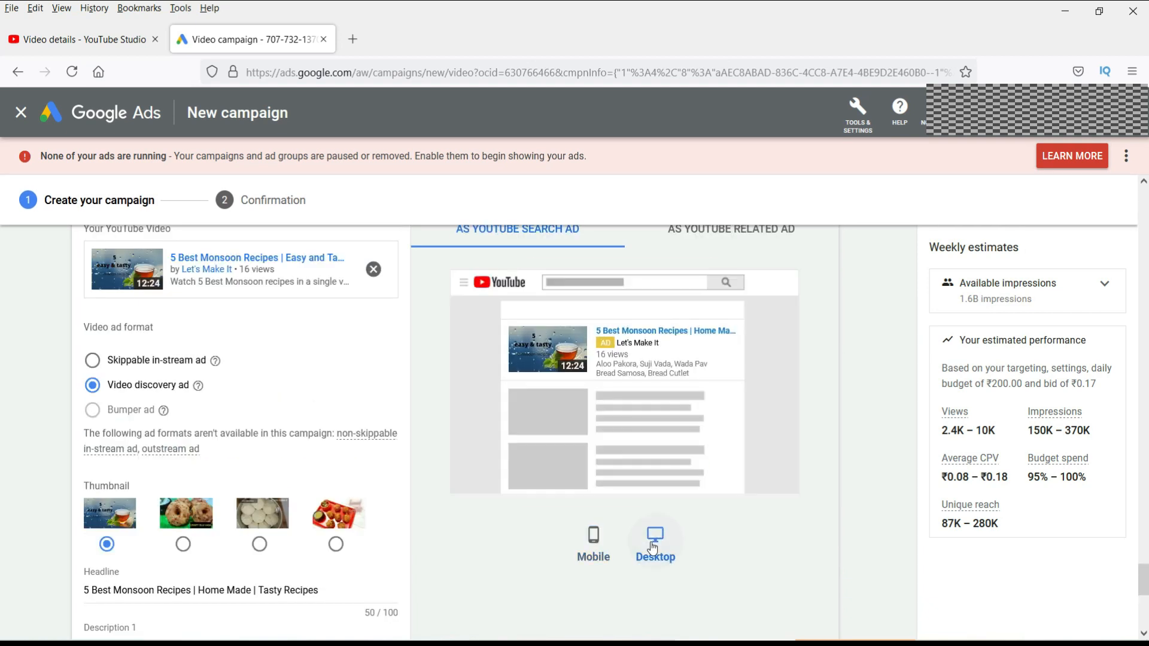
click(601, 551)
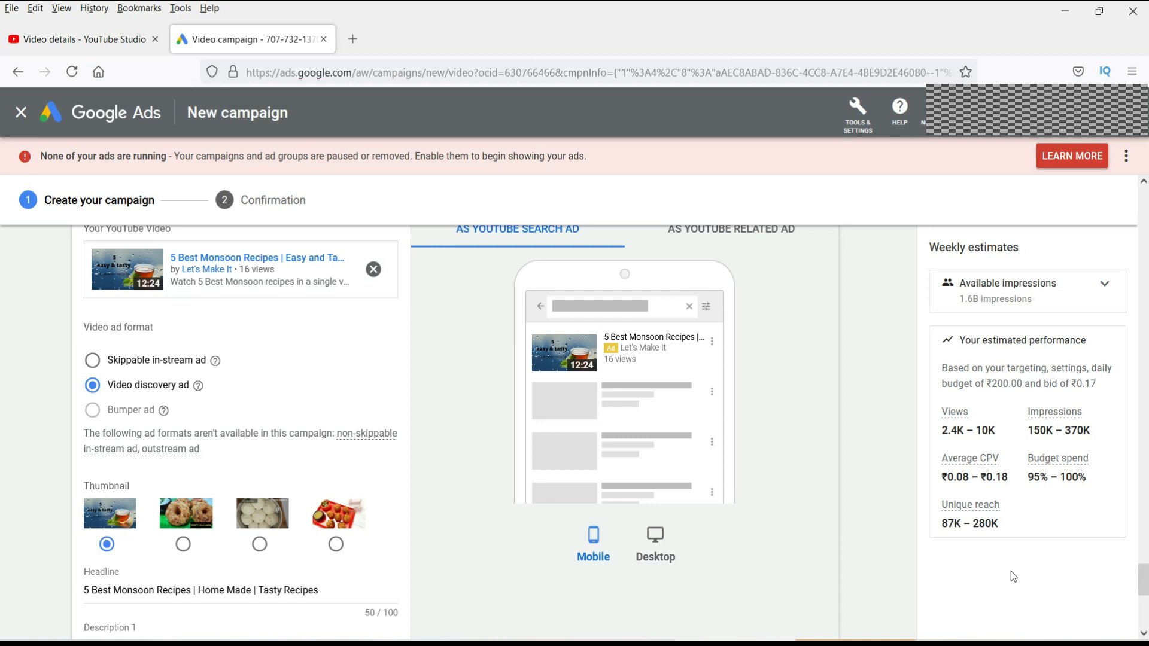
Dismiss the account alert about no ads running.
click(1126, 156)
click(1129, 166)
Name the ad "Monsoon Recipe 1" and create the campaign.
scroll(999, 520, down, 5)
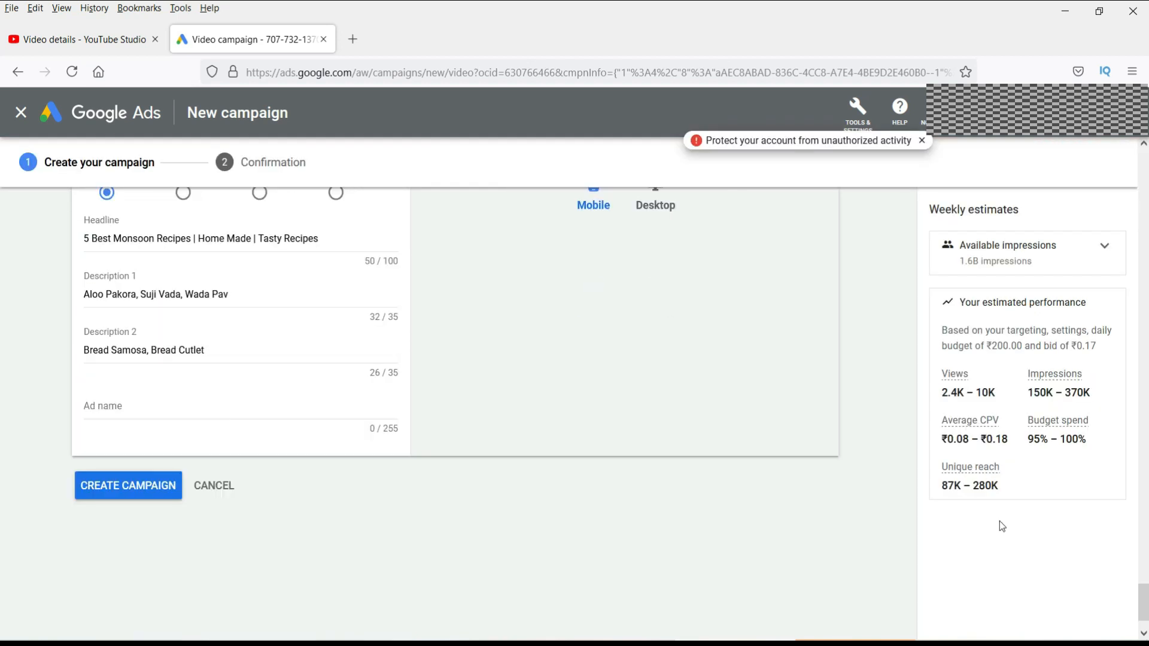
click(117, 406)
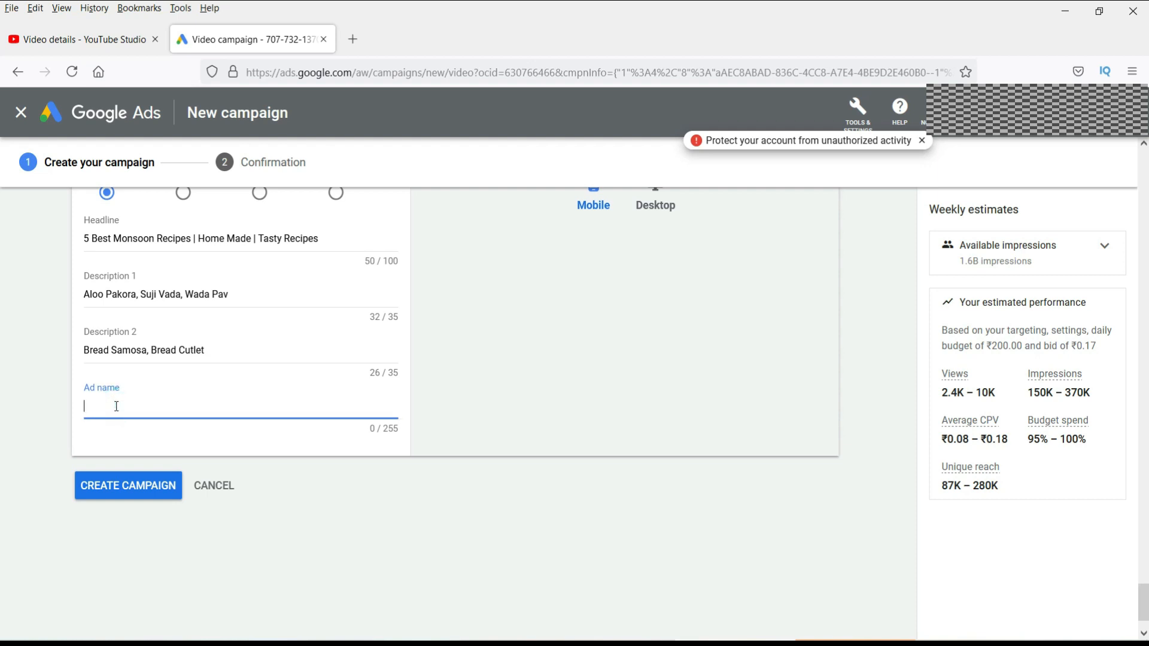
text(Monsoon Recipe 1)
click(135, 497)
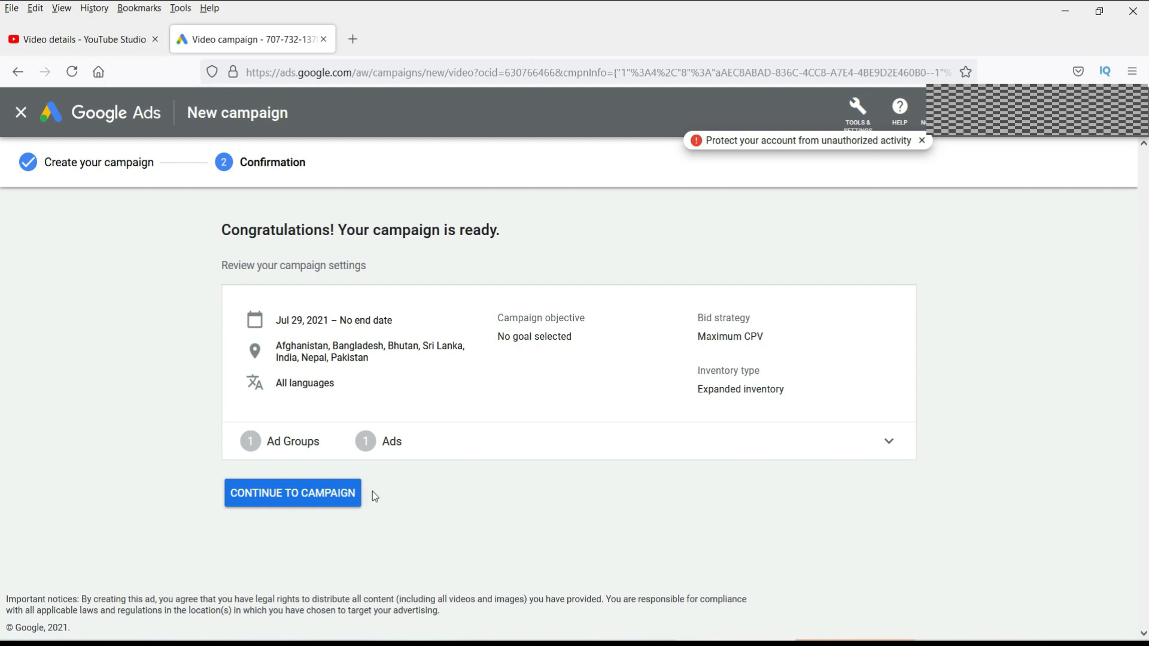
Continue from the campaign confirmation to the all-campaigns overview and dismiss the notice about protecting the account.
click(305, 497)
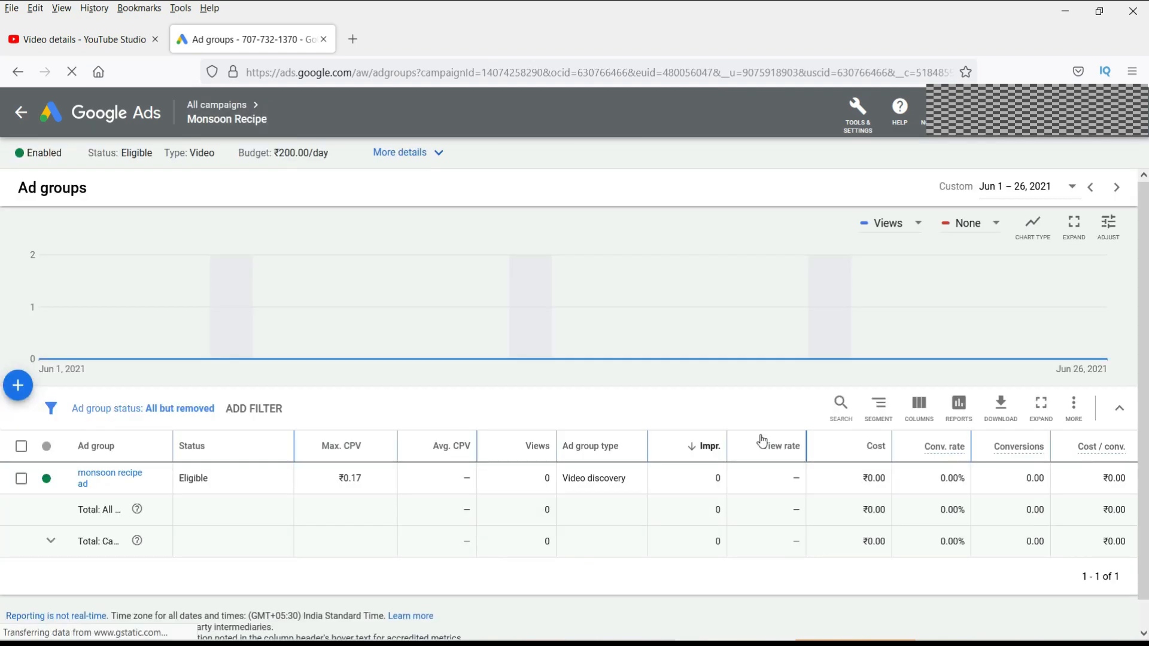
click(122, 119)
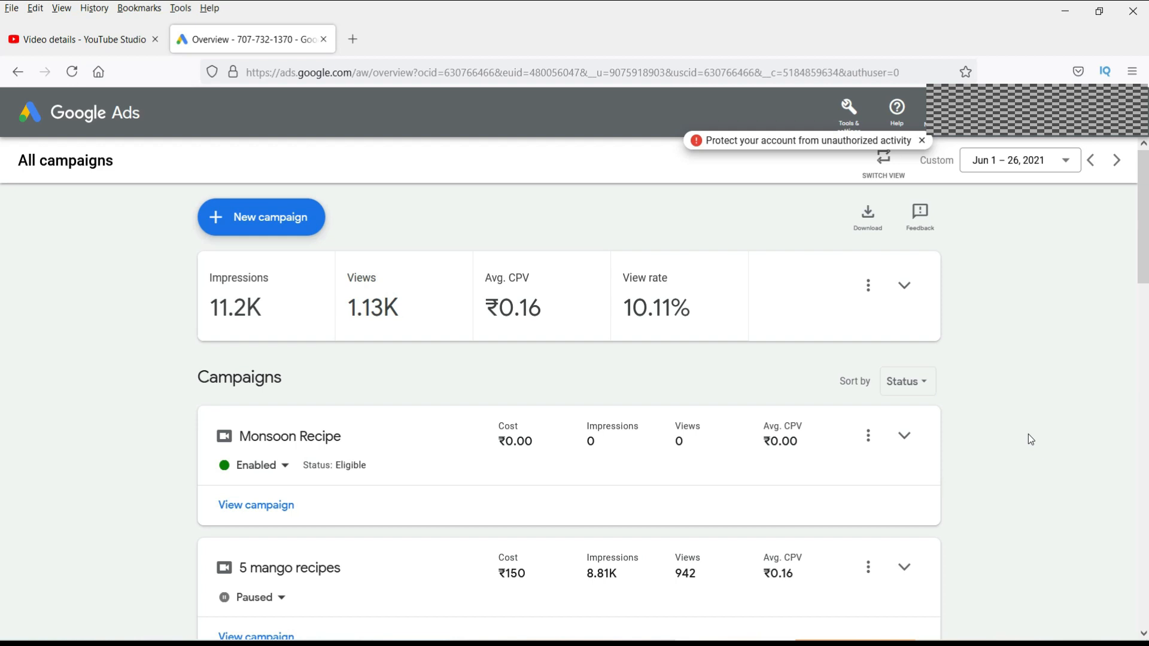
click(921, 140)
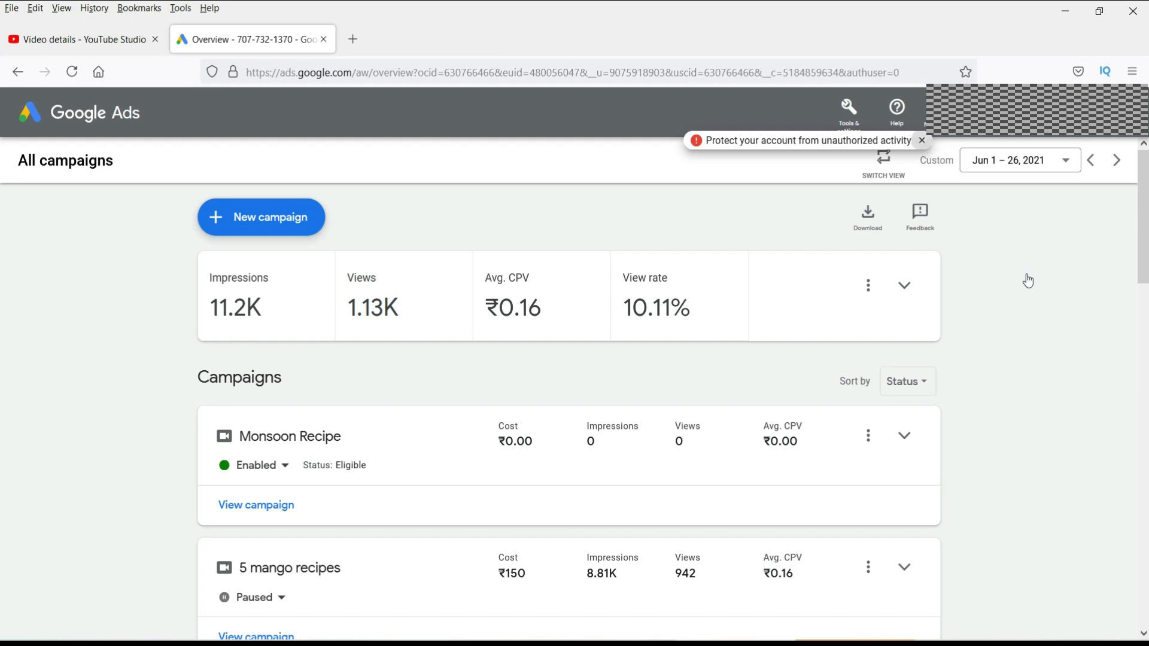